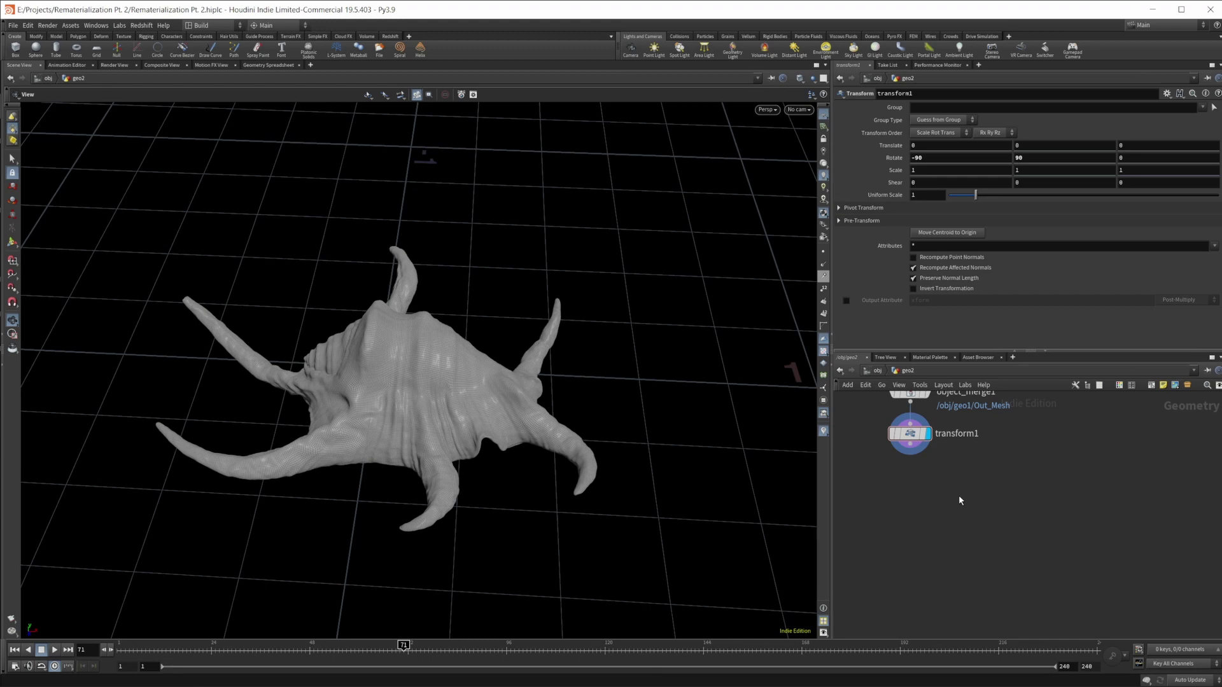
# Step: Add a Scatter node, connect the transform1 output to it, and display its scattered points
pyautogui.press('Tab')
pyautogui.write('null')
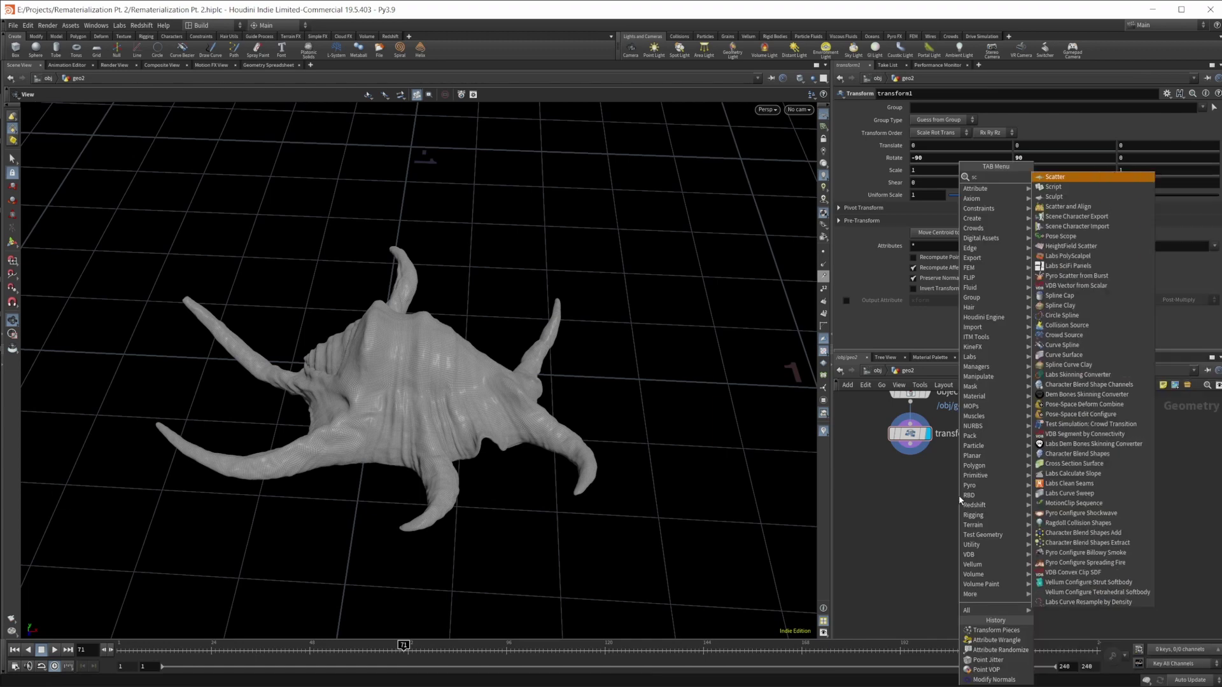
pyautogui.press('Return')
pyautogui.click(959, 498)
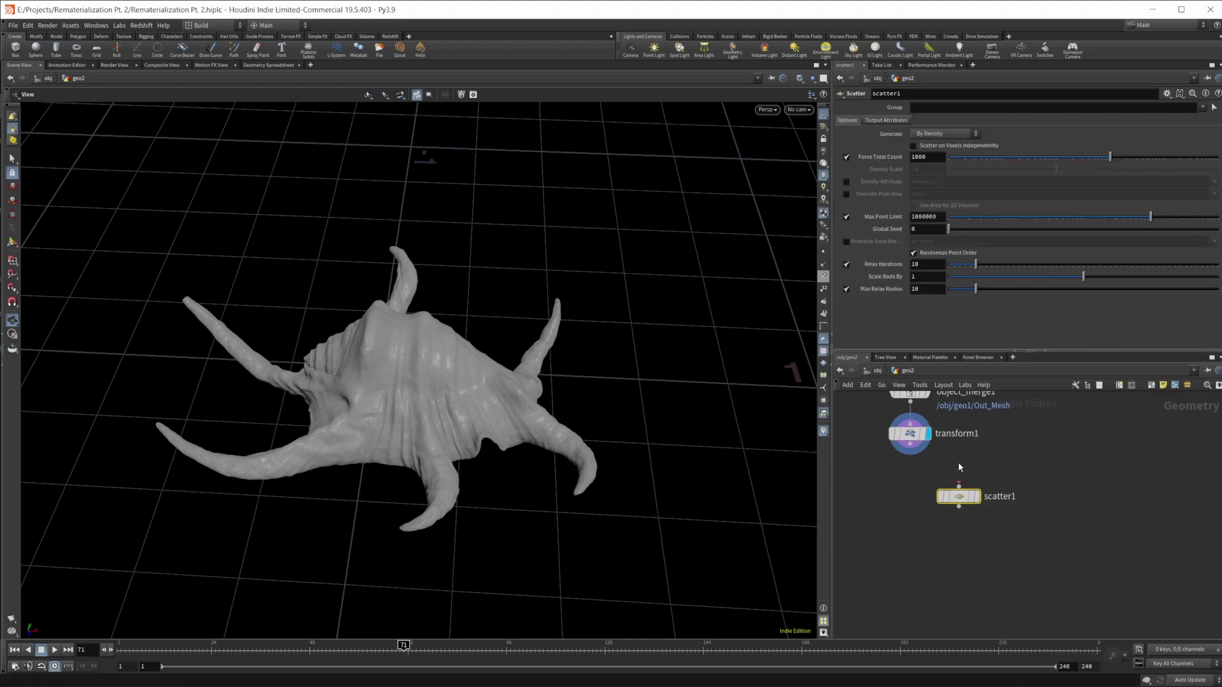
pyautogui.moveTo(912, 455); pyautogui.dragTo(959, 489)
pyautogui.click(975, 496)
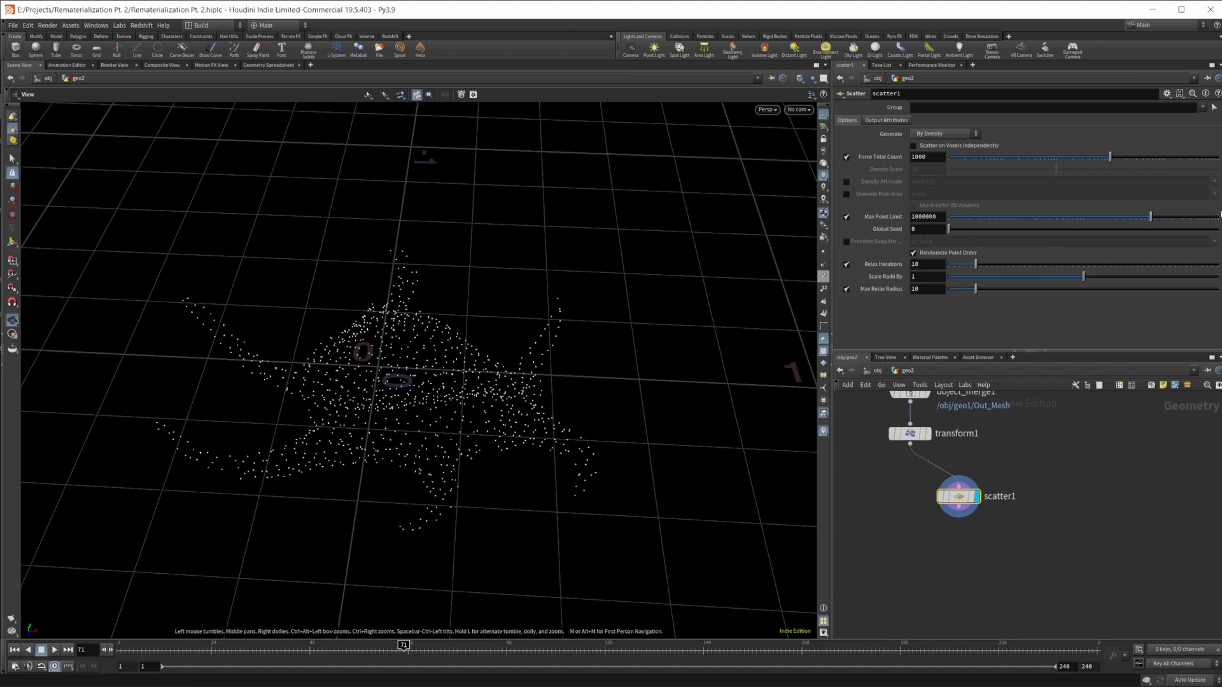
# Step: Set the Scatter node's Relax Iterations to 0
pyautogui.moveTo(409, 423); pyautogui.dragTo(501, 422)
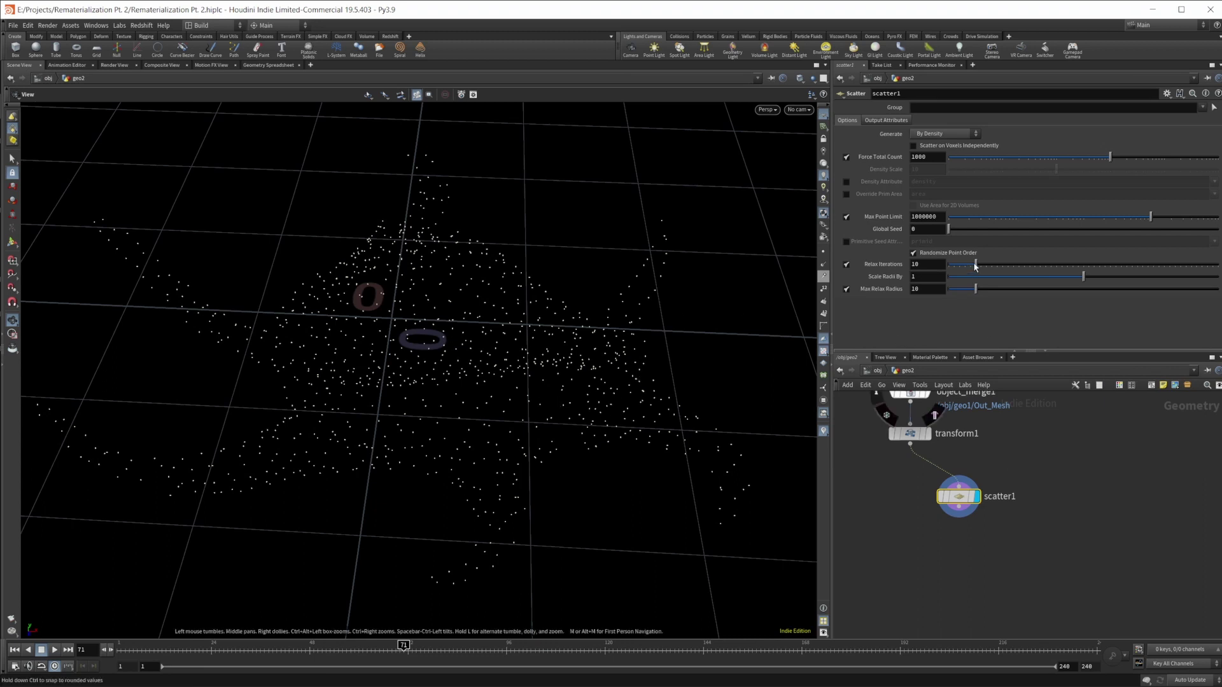
pyautogui.moveTo(974, 266); pyautogui.dragTo(945, 271)
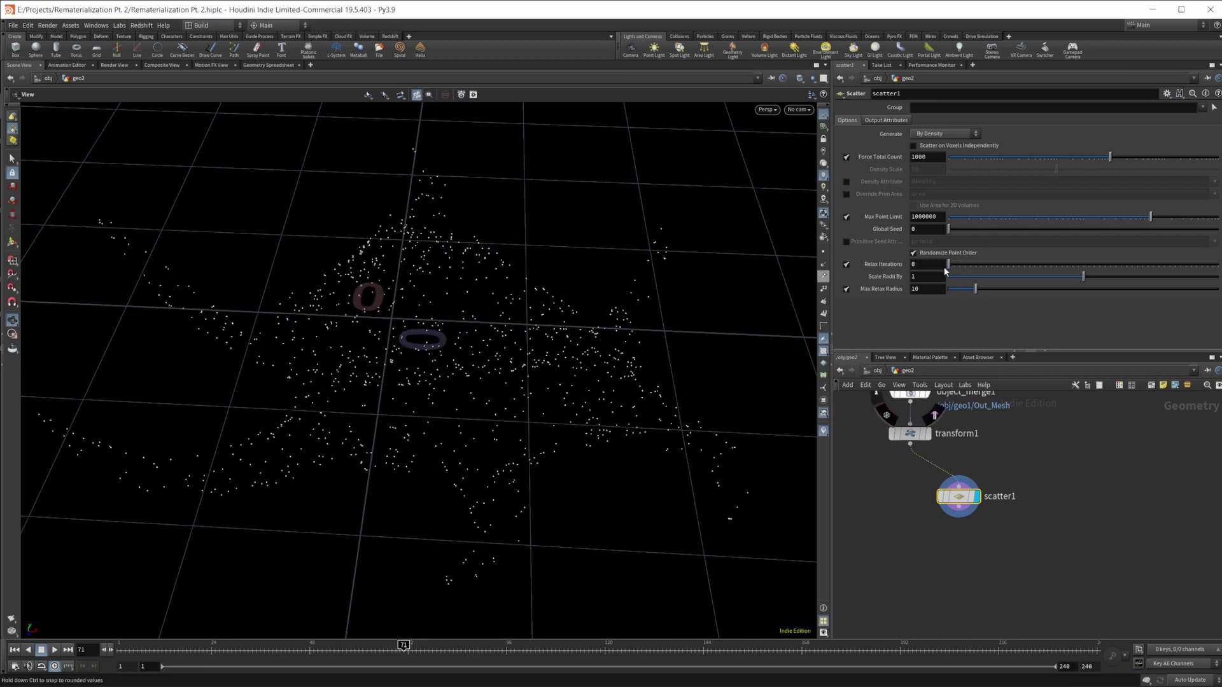
pyautogui.moveTo(578, 415); pyautogui.dragTo(570, 420)
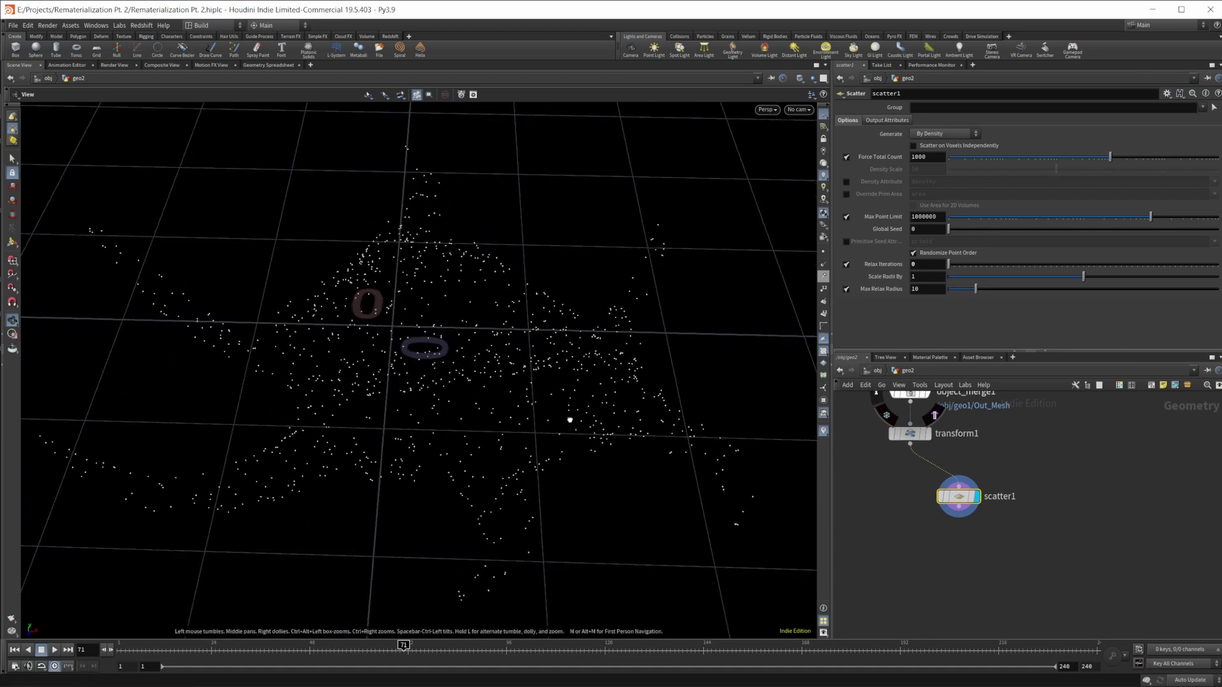
# Step: Add a Fuse node below scatter1, fed by the scattered points
pyautogui.moveTo(893, 581); pyautogui.dragTo(892, 577)
pyautogui.press('Tab')
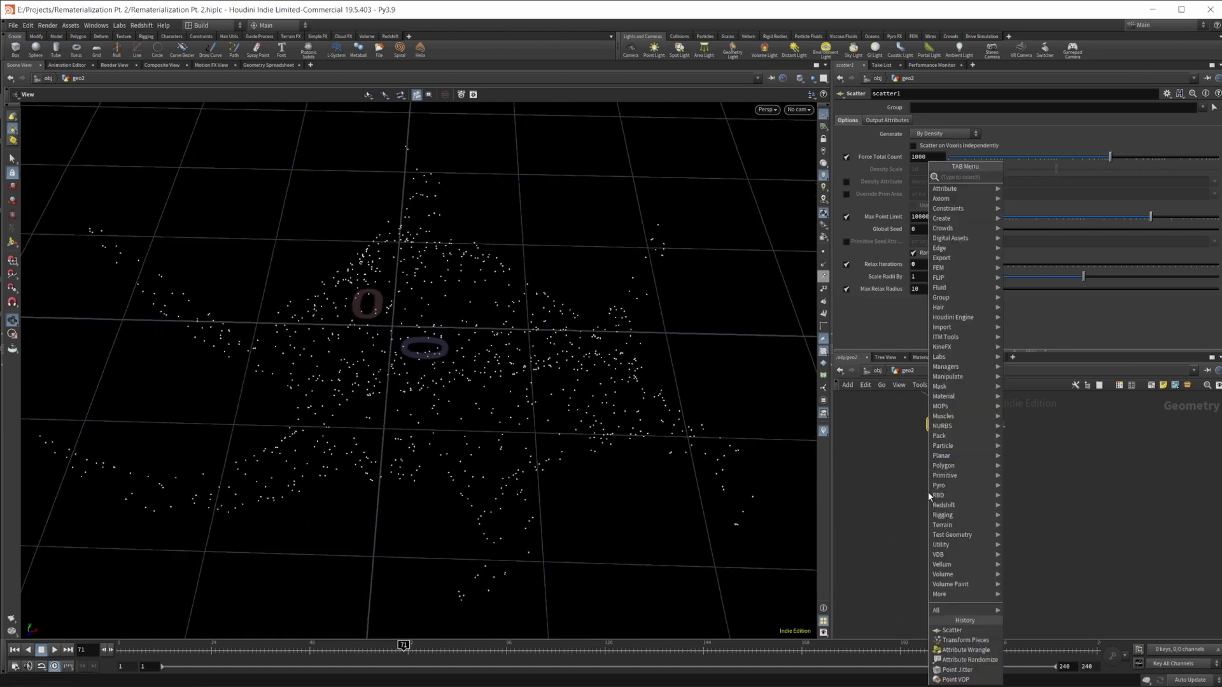
pyautogui.write('fuse')
pyautogui.press('Return')
pyautogui.click(927, 492)
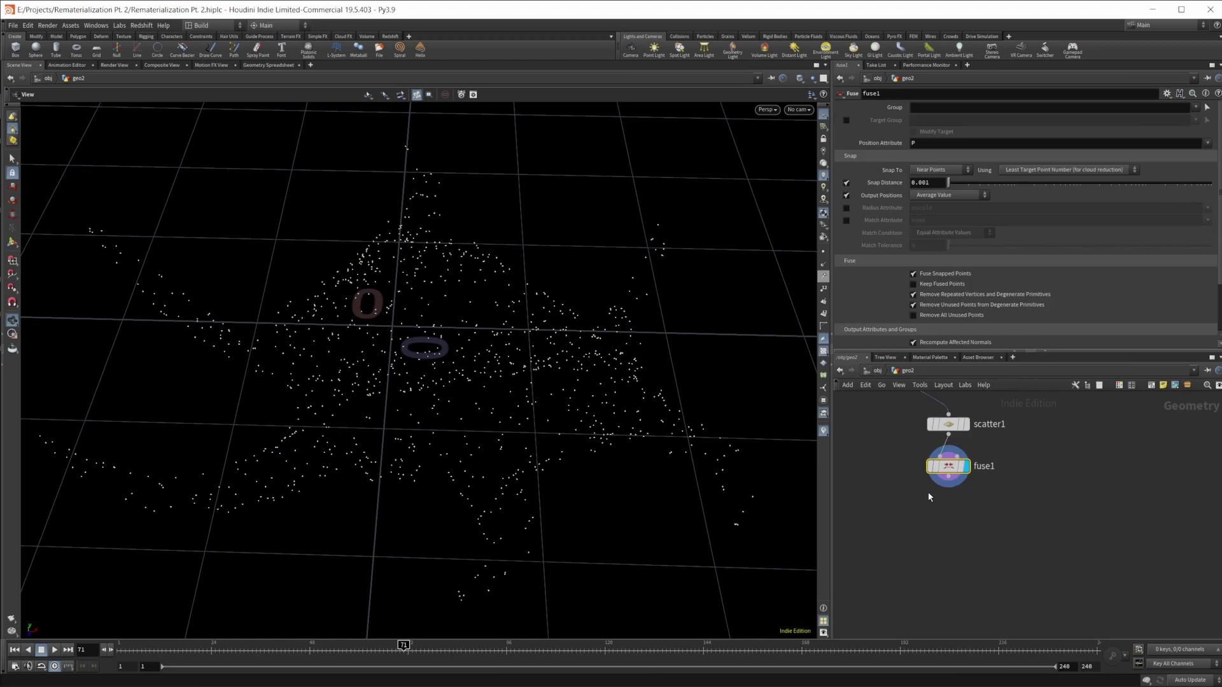
# Step: Add a Voronoi Fracture node with transform1 in its first input and fuse1 in its second
pyautogui.moveTo(914, 502); pyautogui.dragTo(958, 568, button='middle')
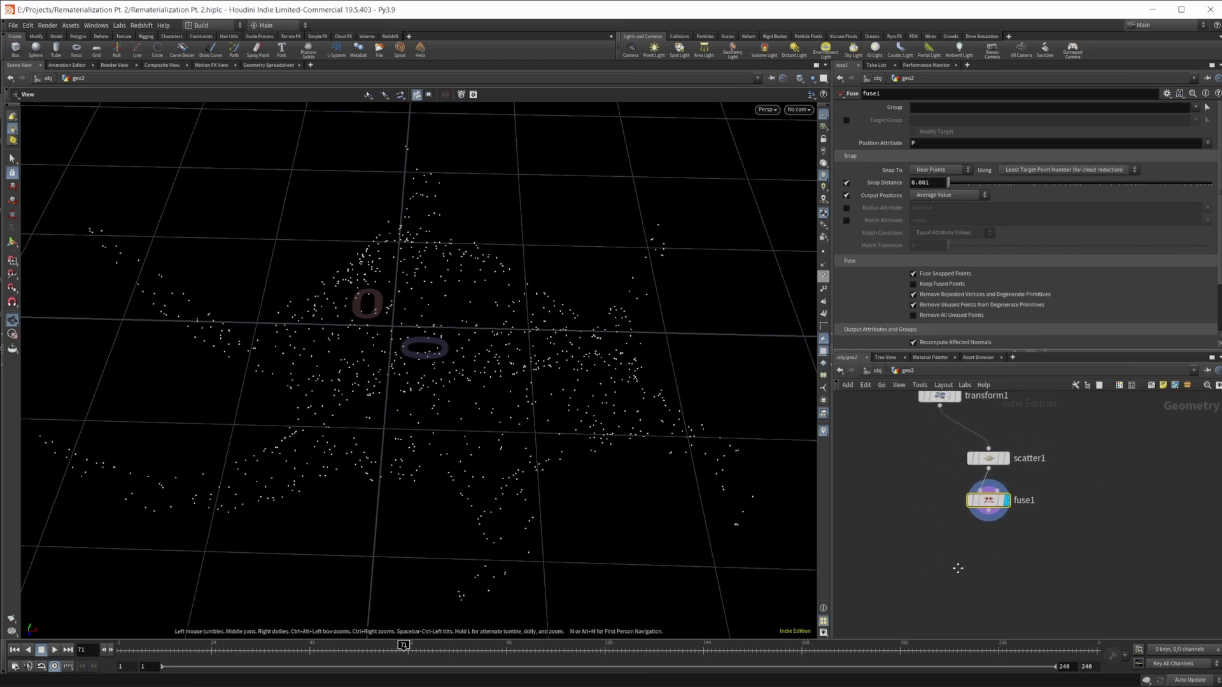
pyautogui.press('Tab')
pyautogui.write('voro')
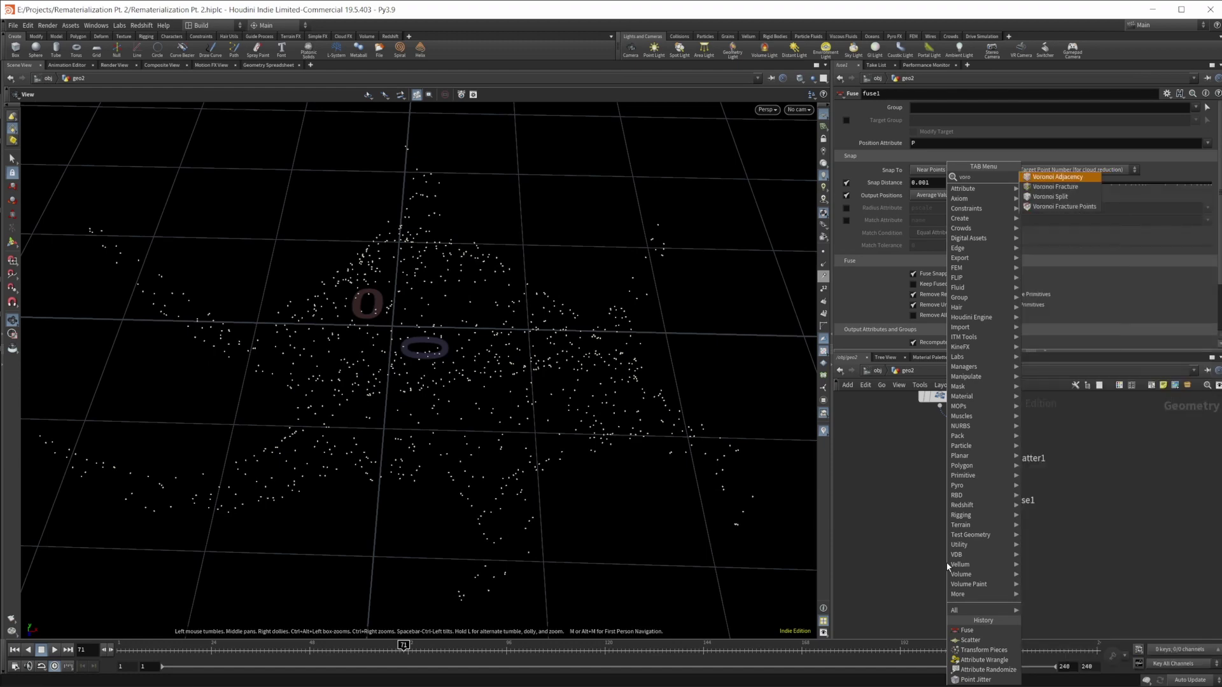
pyautogui.press('Down')
pyautogui.press('Return')
pyautogui.click(945, 562)
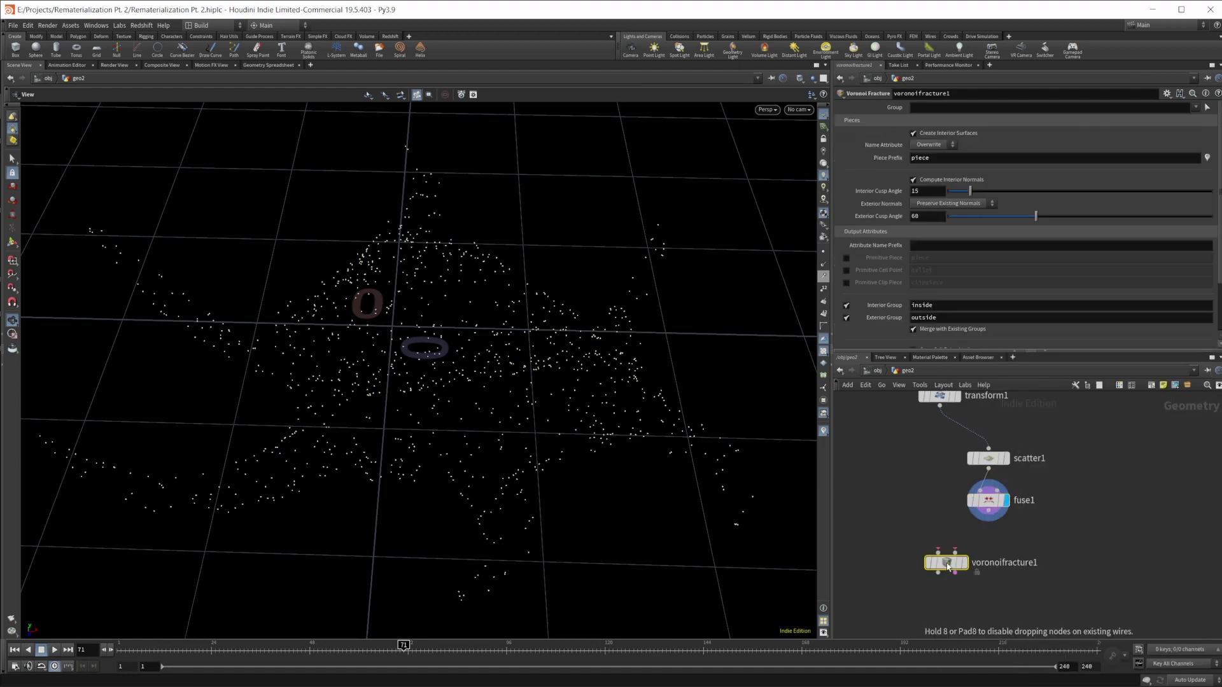
pyautogui.moveTo(939, 405); pyautogui.dragTo(938, 553)
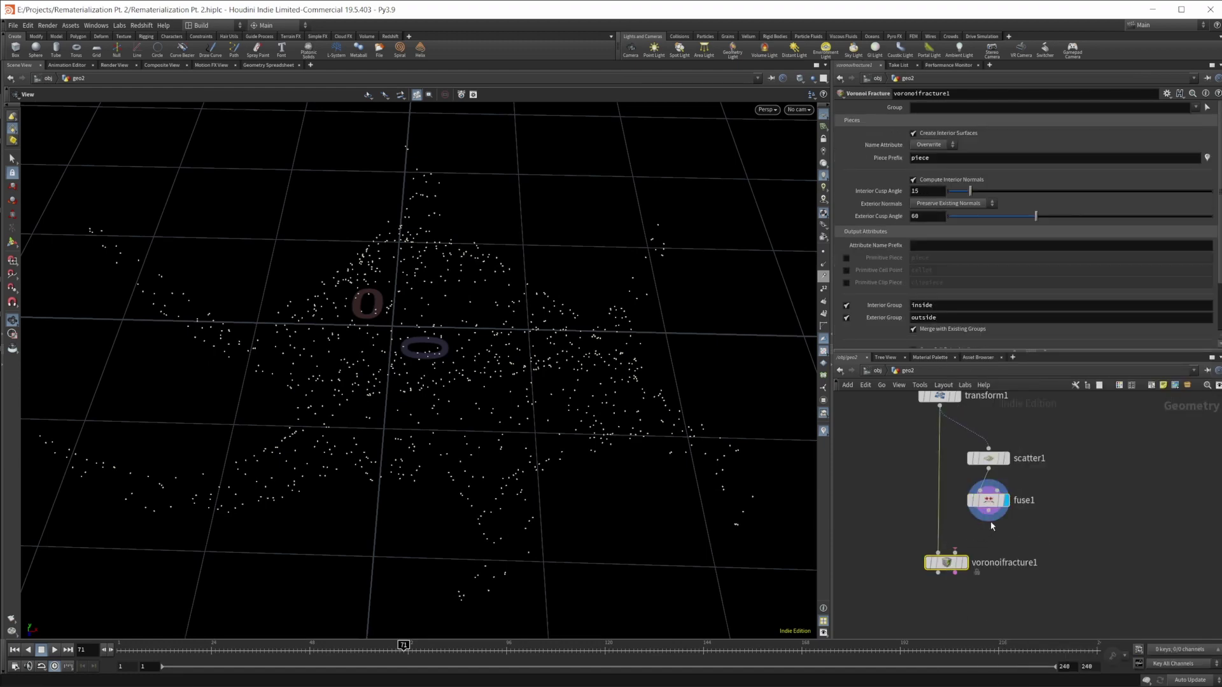
pyautogui.moveTo(988, 520); pyautogui.dragTo(952, 560)
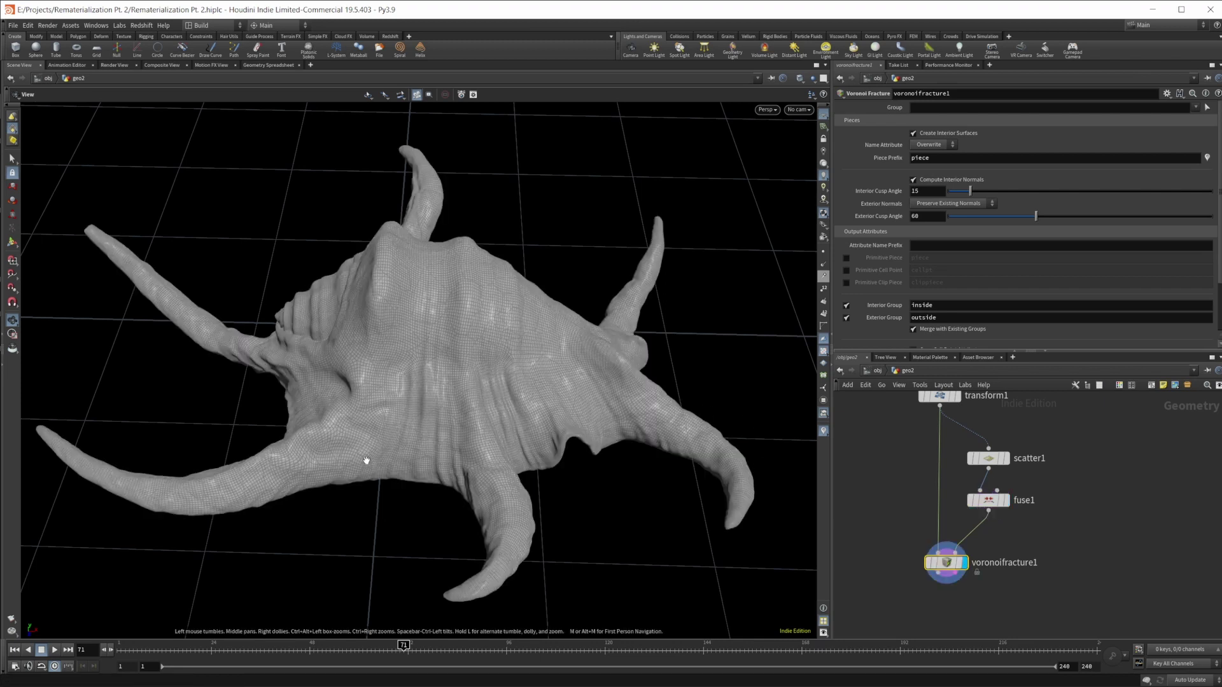
# Step: Add an Exploded View node after voronoifracture1 and display it to inspect the separated pieces
pyautogui.moveTo(366, 460)
pyautogui.mouseDown()
pyautogui.moveTo(404, 449)
pyautogui.moveTo(355, 456)
pyautogui.mouseUp()
pyautogui.moveTo(886, 634); pyautogui.dragTo(877, 530, button='middle')
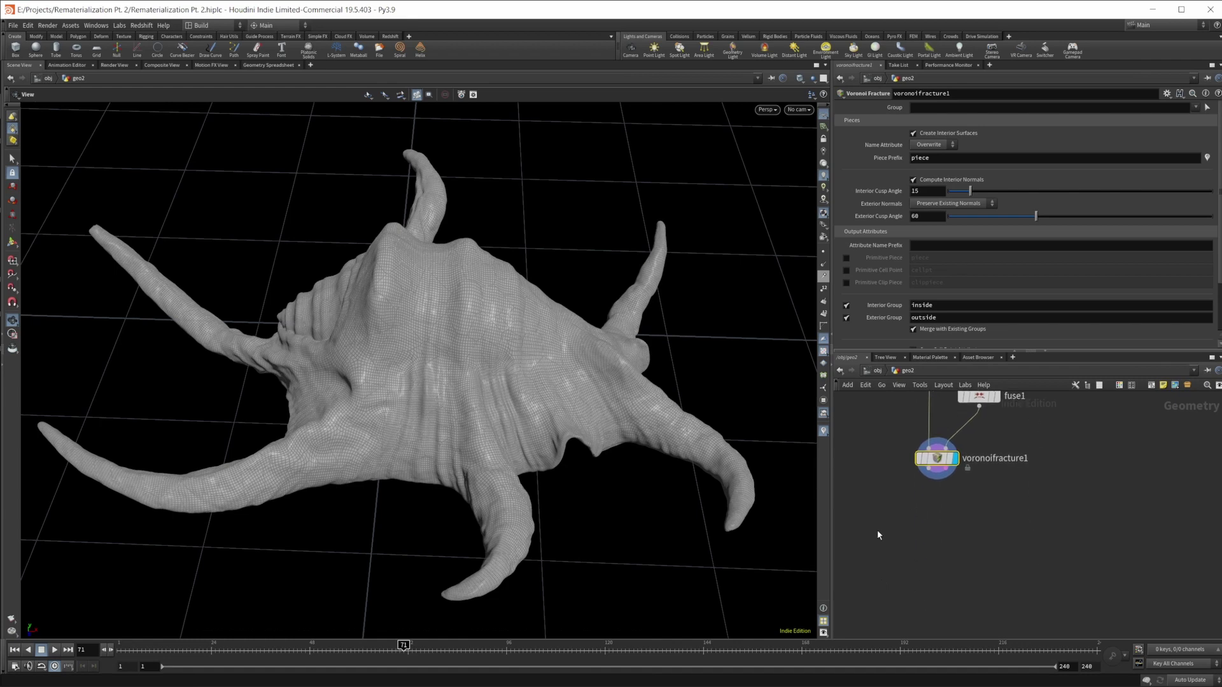
pyautogui.press('Tab')
pyautogui.write('explo')
pyautogui.press('Return')
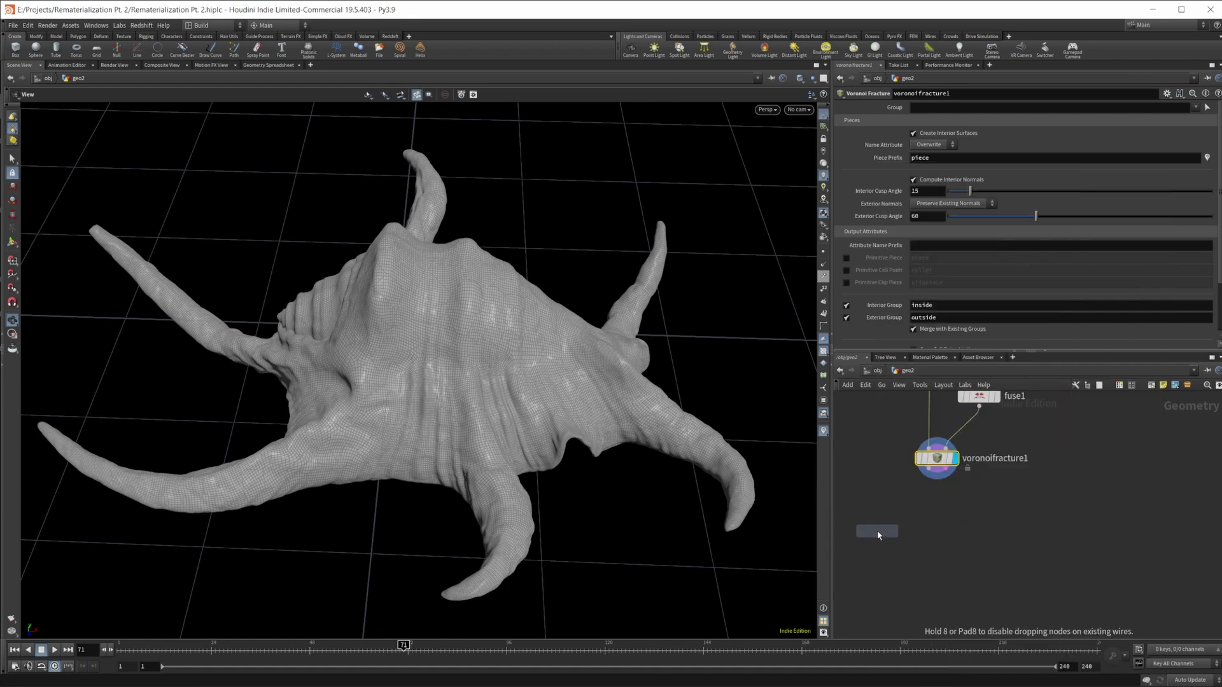
pyautogui.click(877, 530)
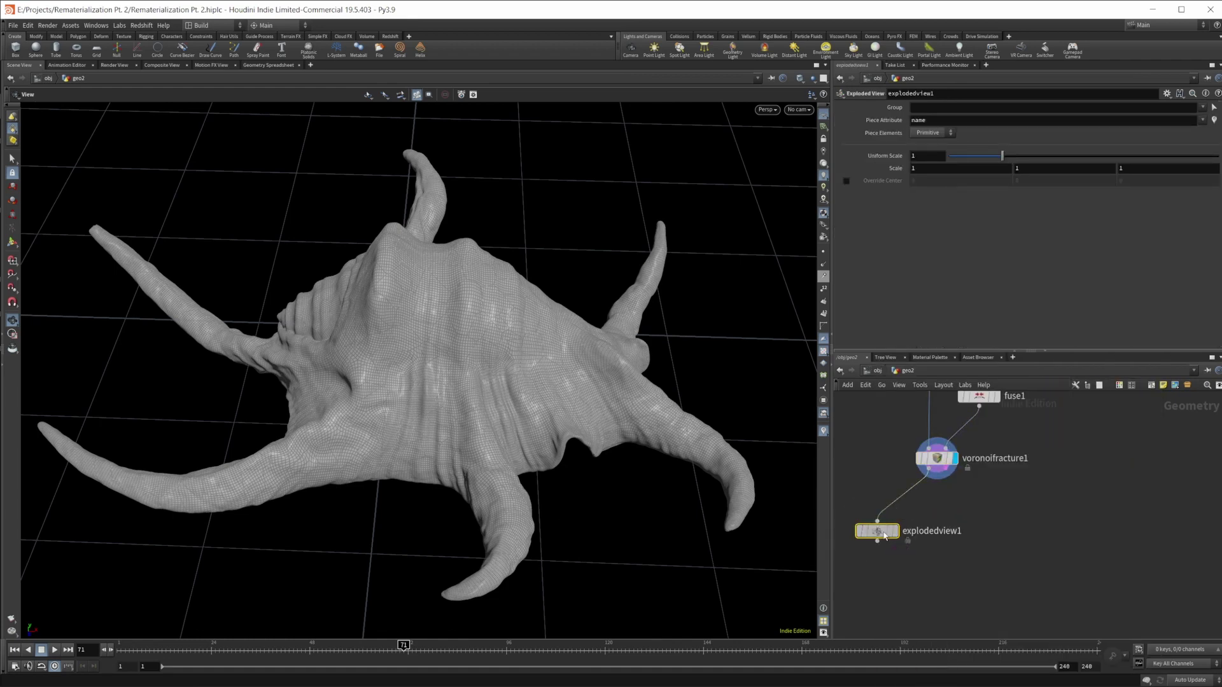
pyautogui.moveTo(884, 536); pyautogui.dragTo(864, 505)
pyautogui.click(873, 500)
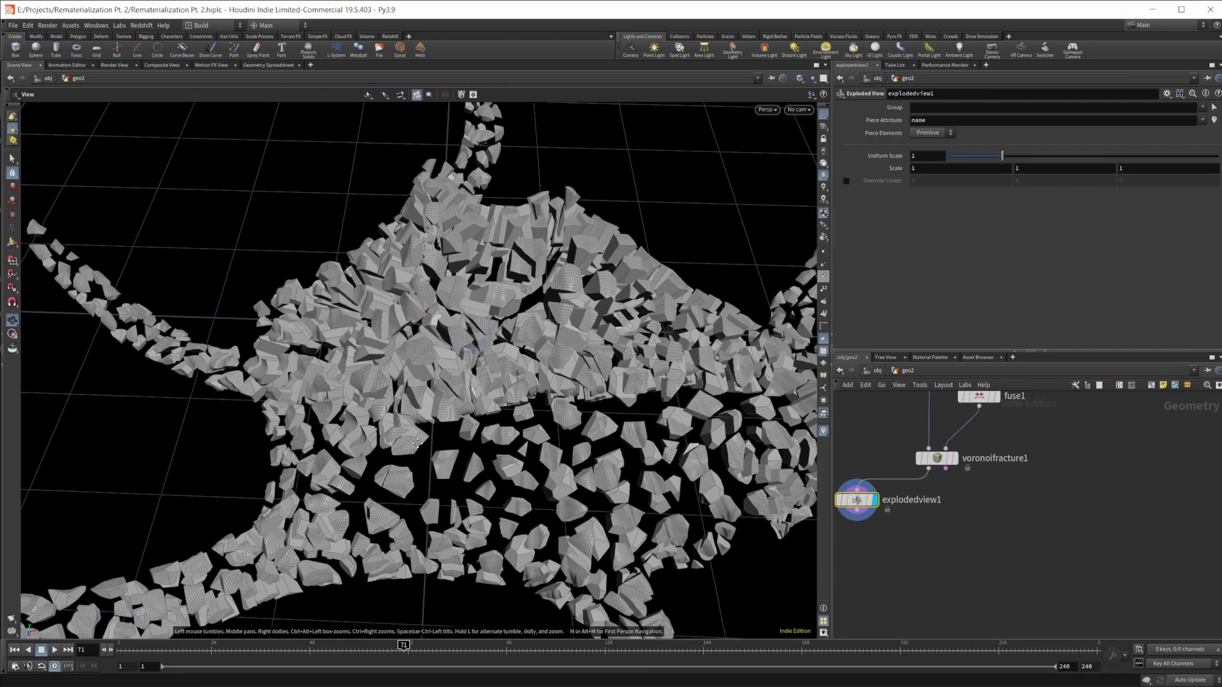
pyautogui.moveTo(417, 443); pyautogui.dragTo(534, 414)
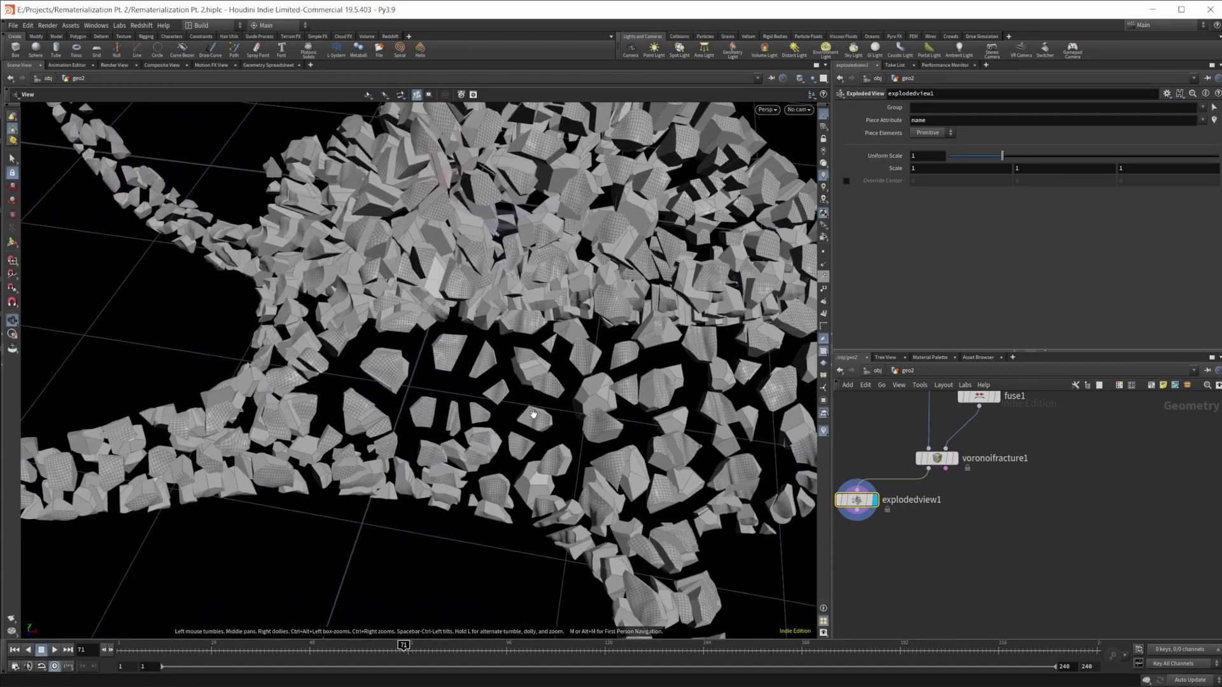
pyautogui.moveTo(611, 451); pyautogui.dragTo(626, 444)
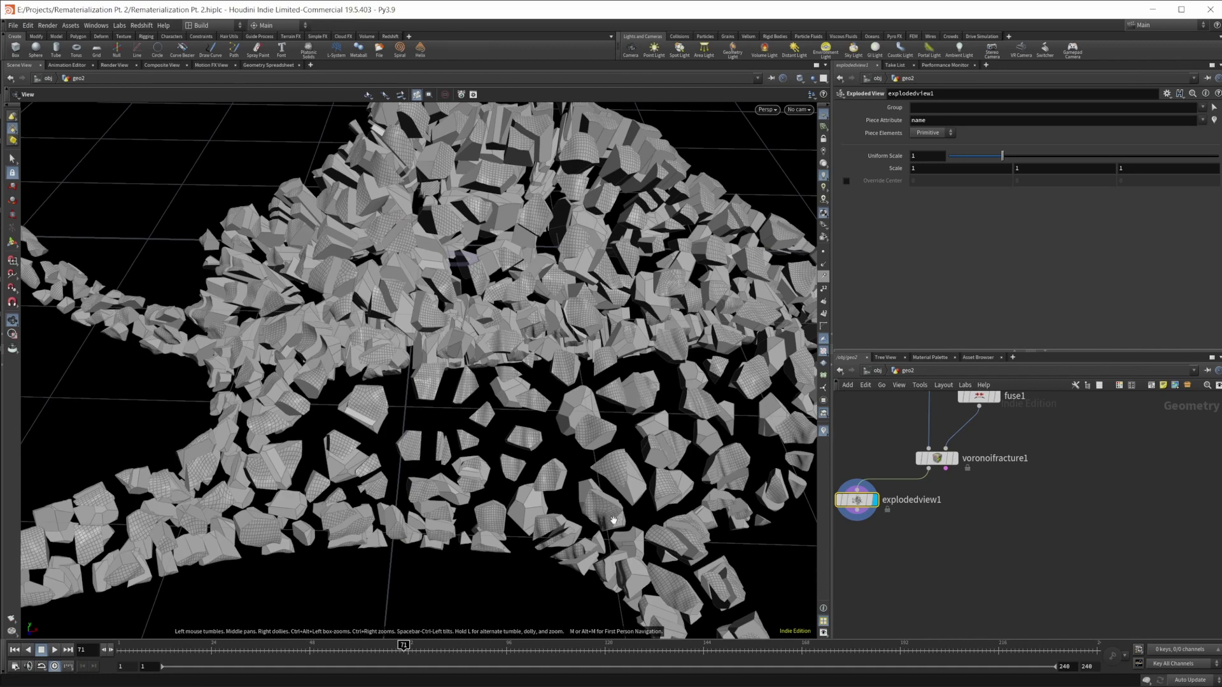
pyautogui.moveTo(557, 414); pyautogui.dragTo(494, 429)
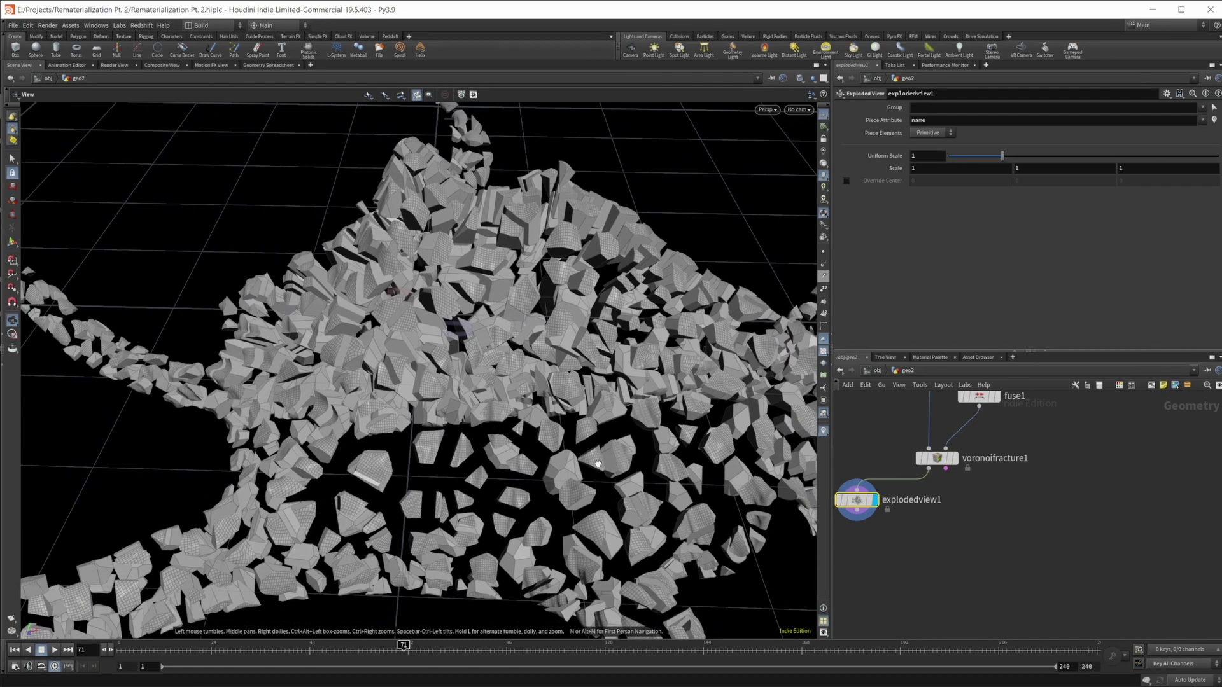
# Step: Add a Distance from Target node, connect the fuse1 output to it, and display it
pyautogui.hscroll(3, 968, 504)
pyautogui.scroll(3, 1018, 525)
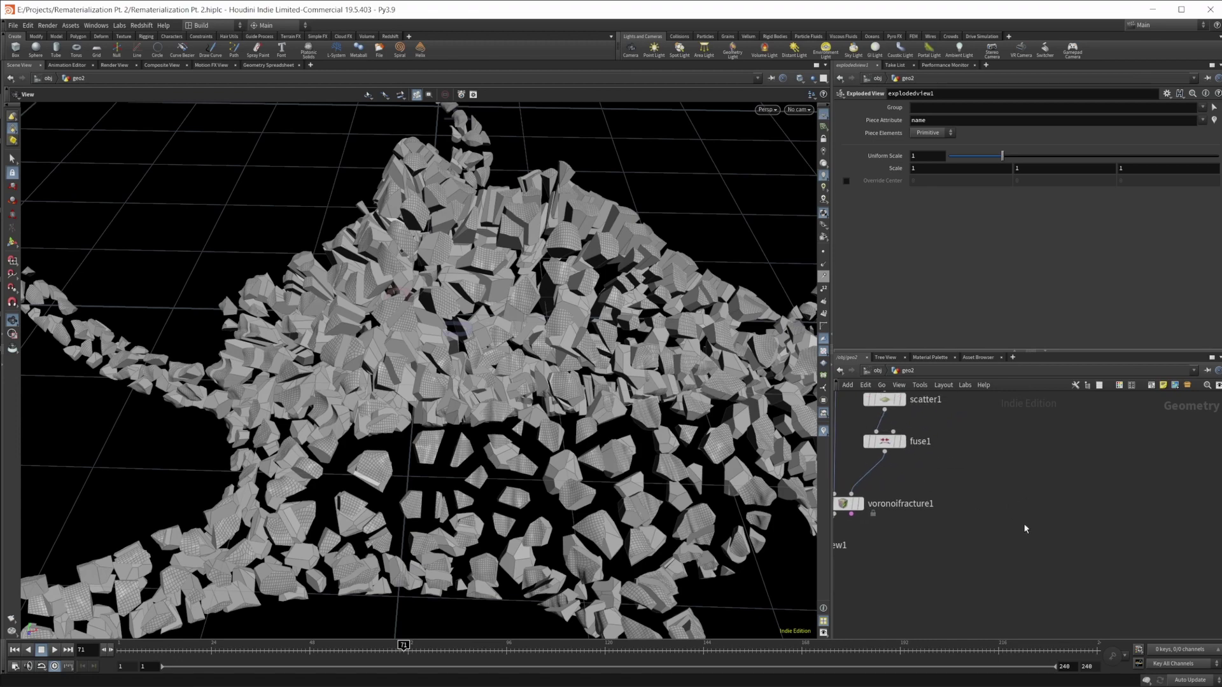
pyautogui.press('Tab')
pyautogui.write('distr')
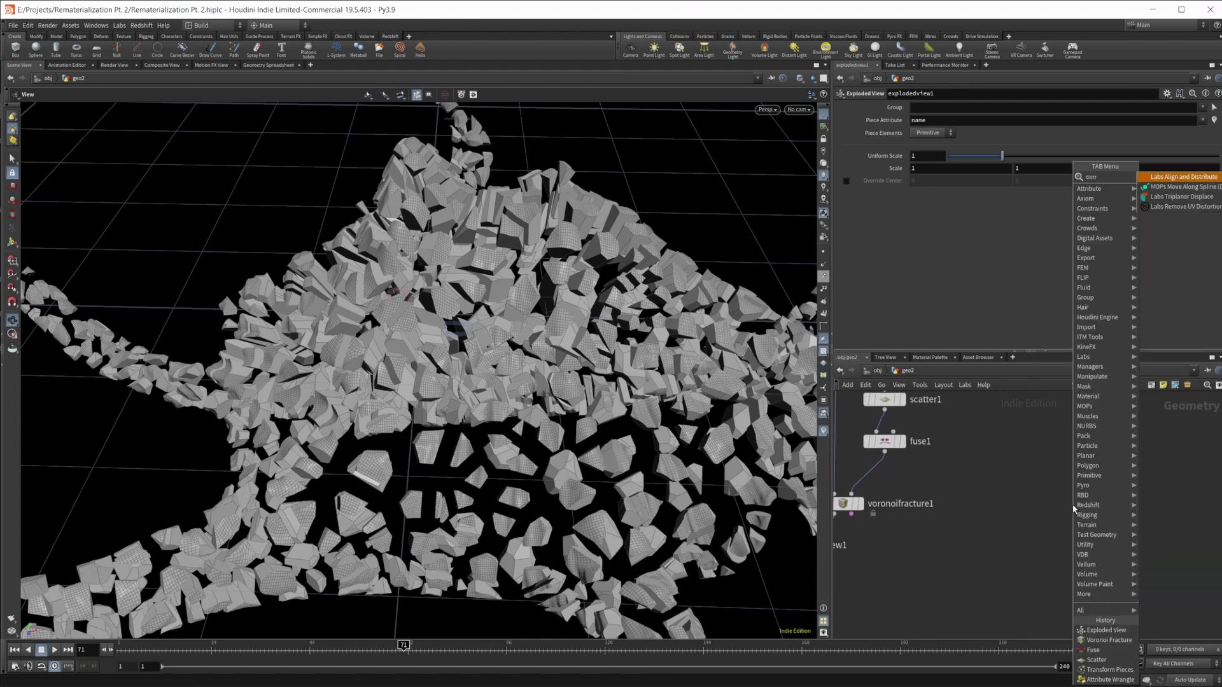
pyautogui.press('BackSpace')
pyautogui.write('fr')
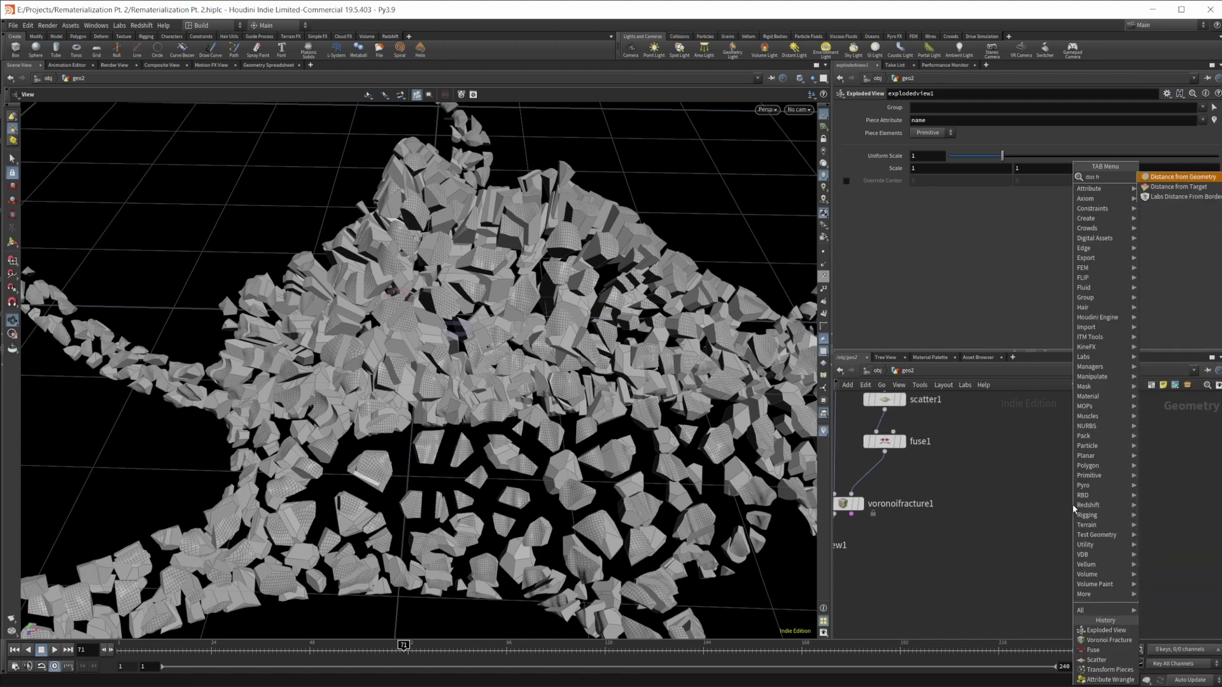
pyautogui.press('Down')
pyautogui.press('Return')
pyautogui.click(1073, 503)
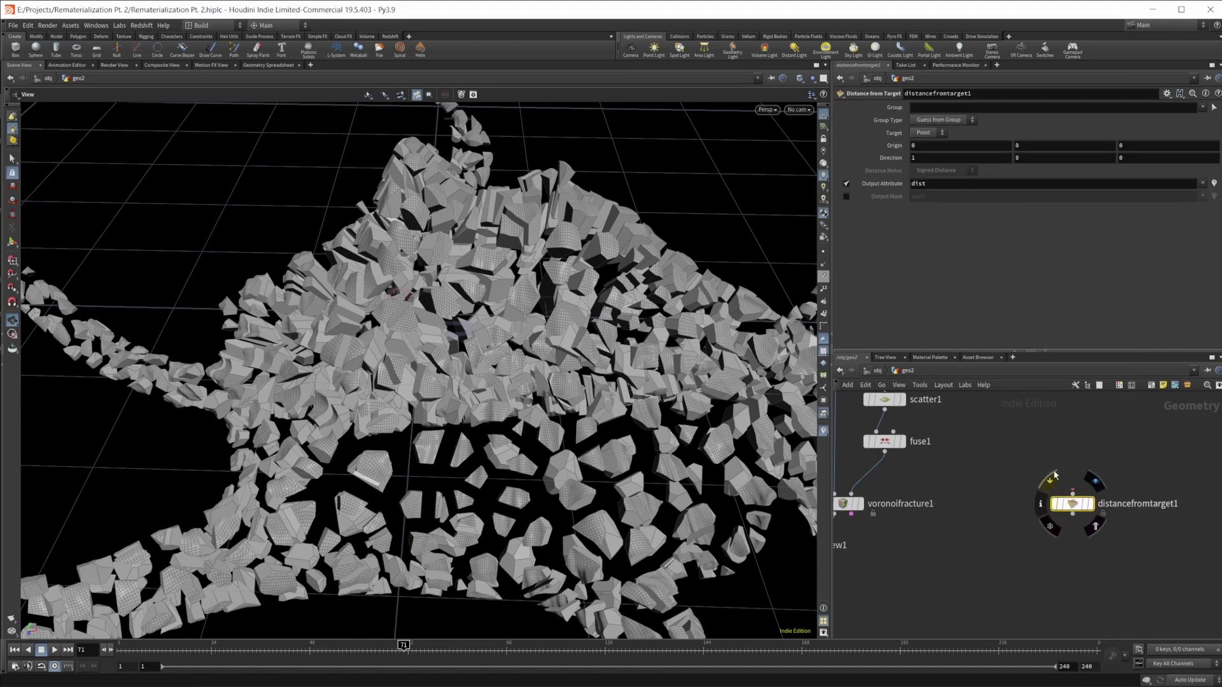
pyautogui.moveTo(885, 454); pyautogui.dragTo(1073, 493)
pyautogui.click(1089, 503)
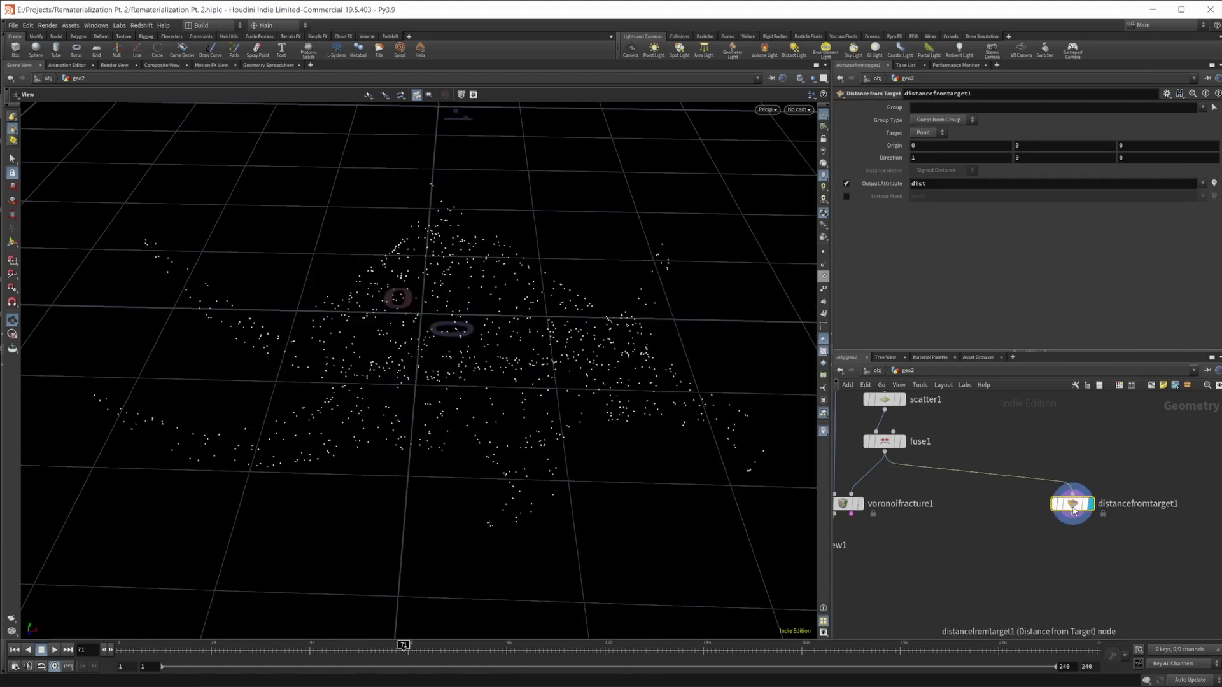
# Step: Activate the viewport handle of the Distance from Target node
pyautogui.moveTo(502, 398); pyautogui.dragTo(463, 417, button='middle')
pyautogui.scroll(2, 464, 417)
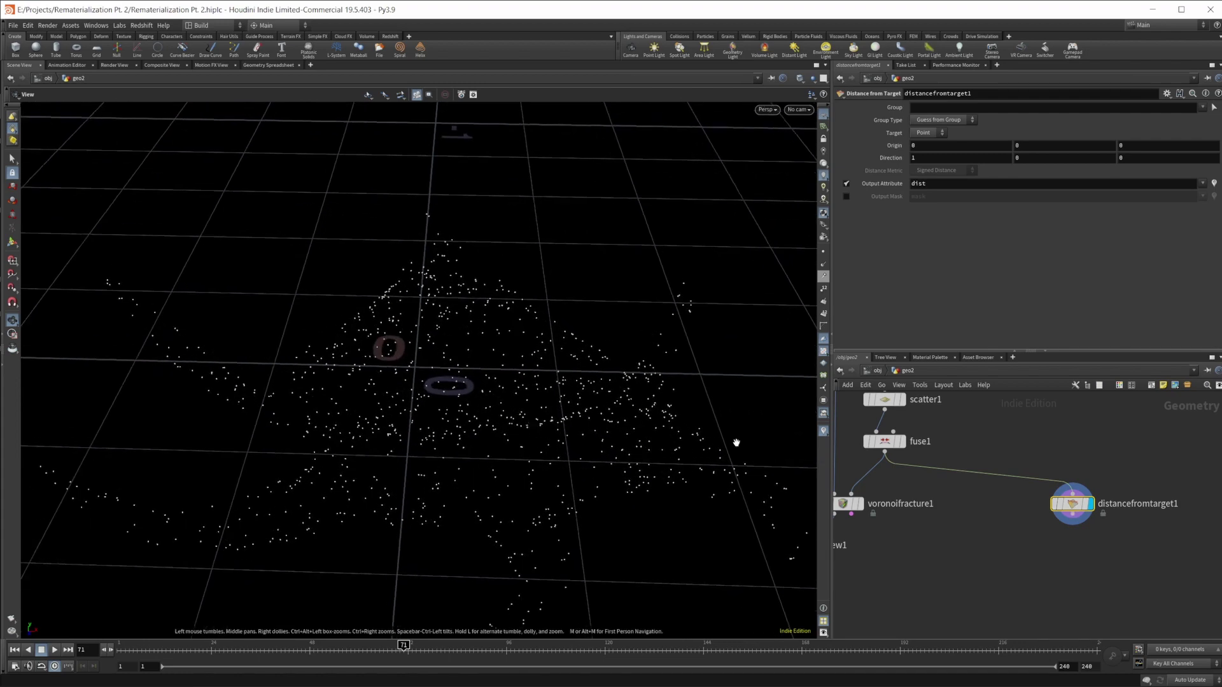
pyautogui.moveTo(1068, 509)
pyautogui.press('Return')
# Step: Try moving the distance target's origin to about 0.28 along X, and undo the move
pyautogui.keyDown('alt'); pyautogui.moveTo(437, 418); pyautogui.dragTo(350, 415); pyautogui.keyUp('alt')
pyautogui.moveTo(533, 407); pyautogui.dragTo(651, 412)
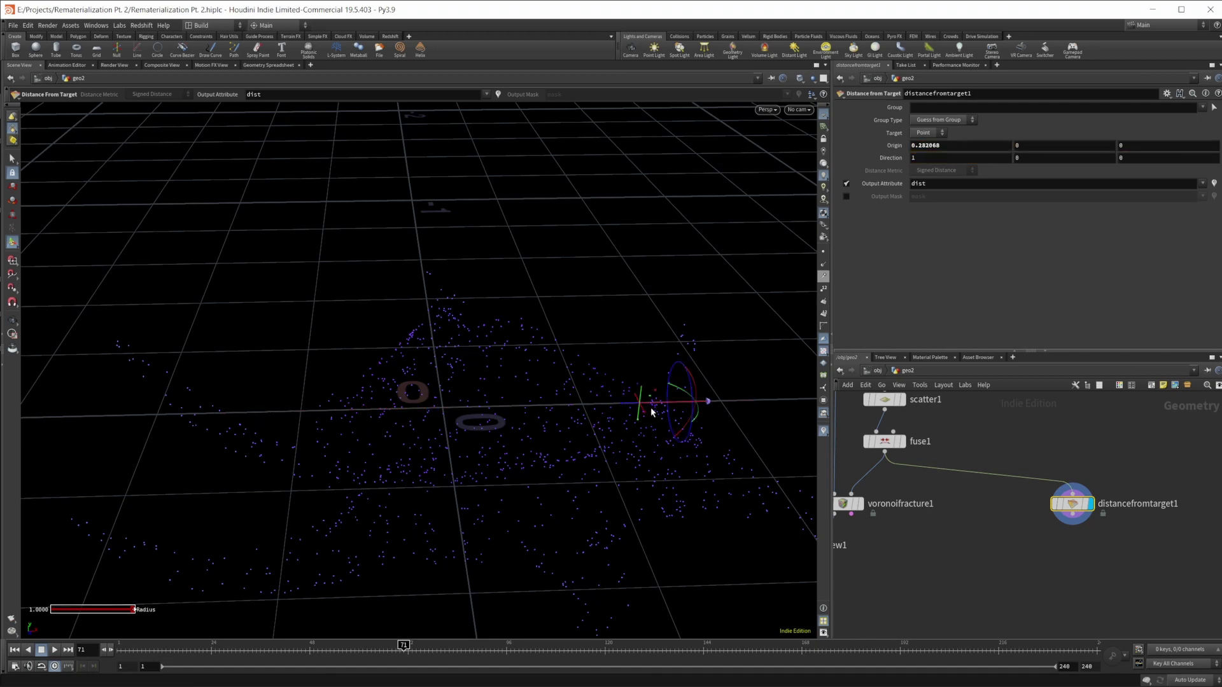
pyautogui.hotkey('ctrl', 'z')
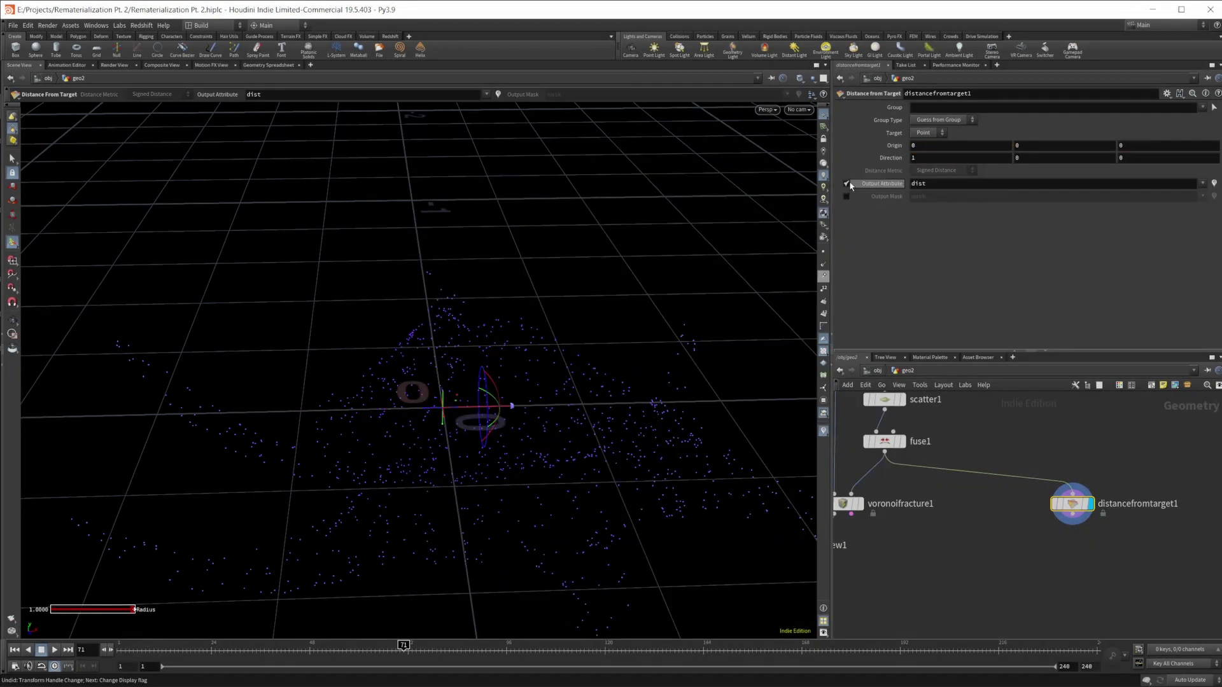
# Step: Enable the Output Mask on the Distance from Target node and move its origin to about 0.084 on X
pyautogui.click(847, 196)
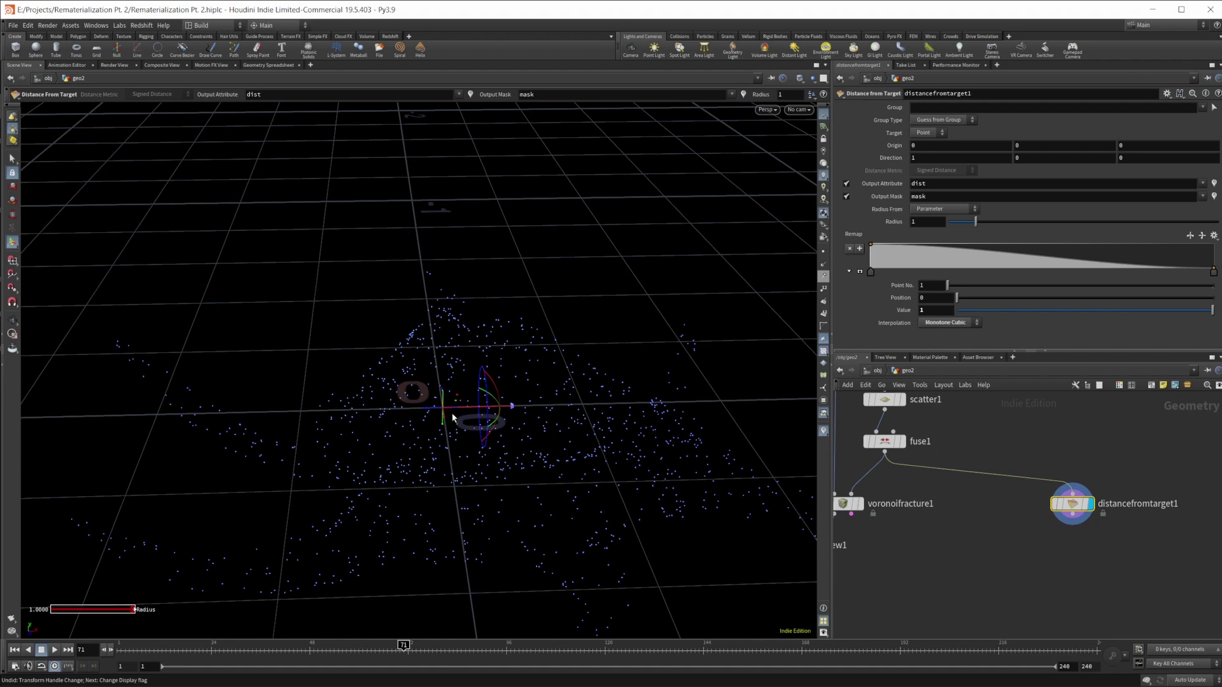
pyautogui.moveTo(455, 415); pyautogui.dragTo(504, 444)
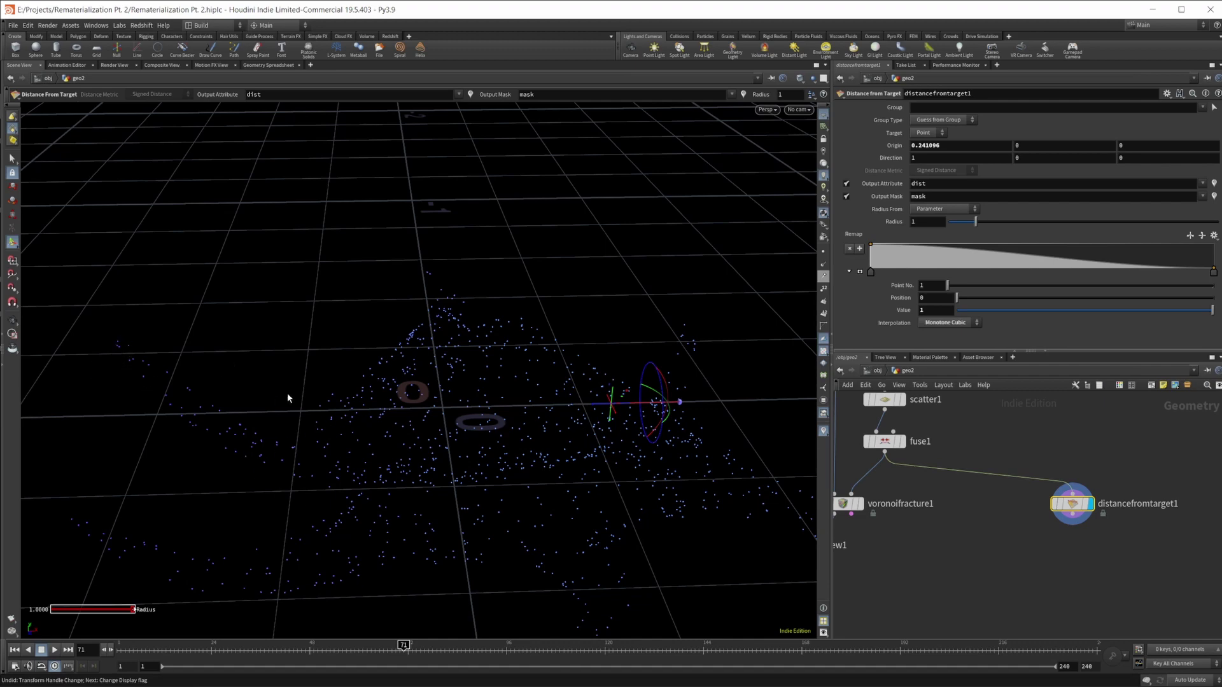
pyautogui.moveTo(627, 413); pyautogui.dragTo(552, 417)
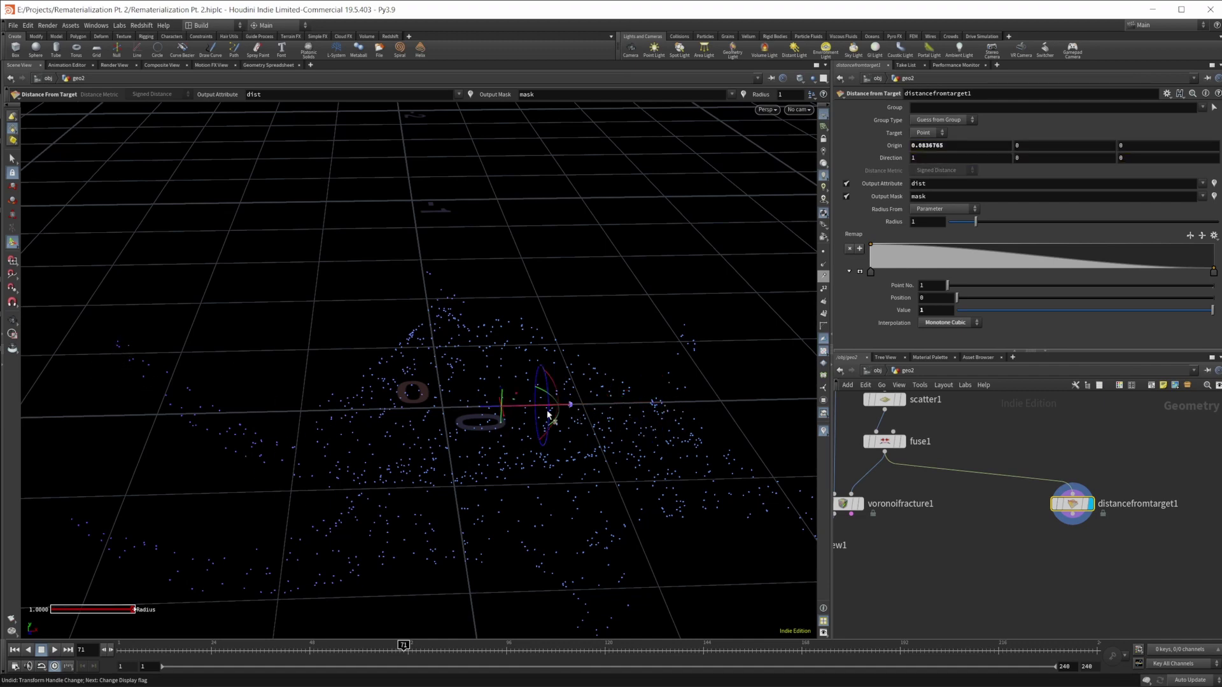
# Step: Rename the Output Mask attribute to Cd and return to the plain view tool
pyautogui.click(923, 196)
pyautogui.write('Cd')
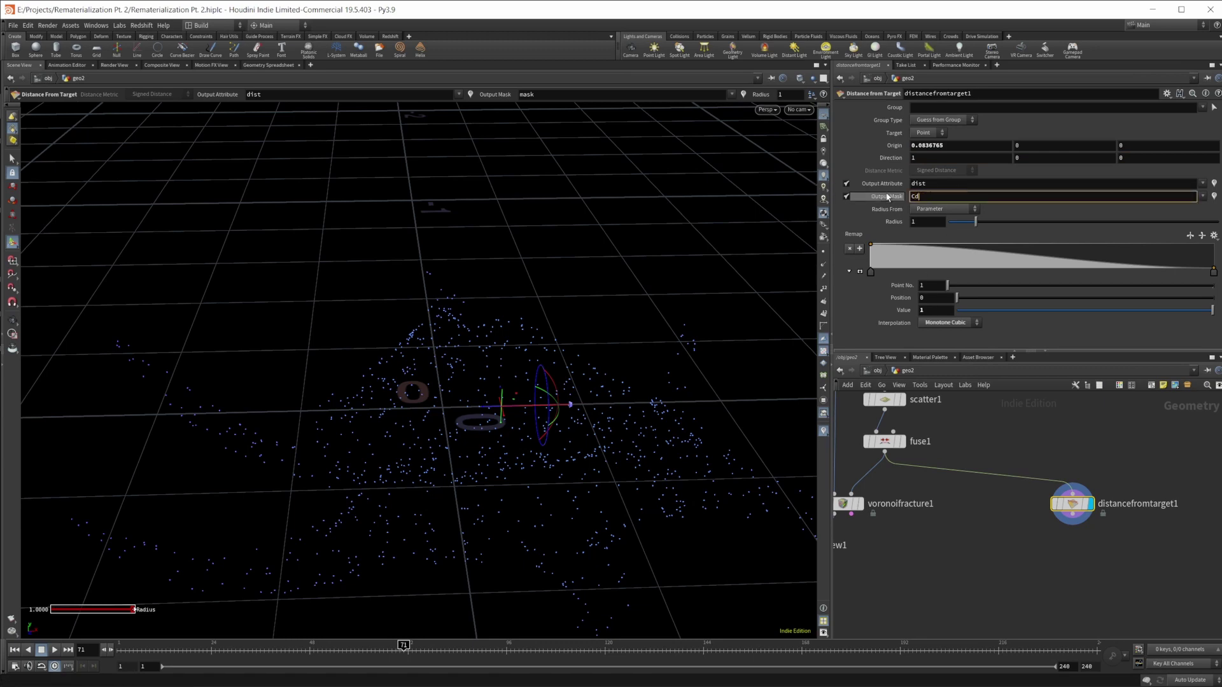
pyautogui.press('Return')
pyautogui.press('Escape')
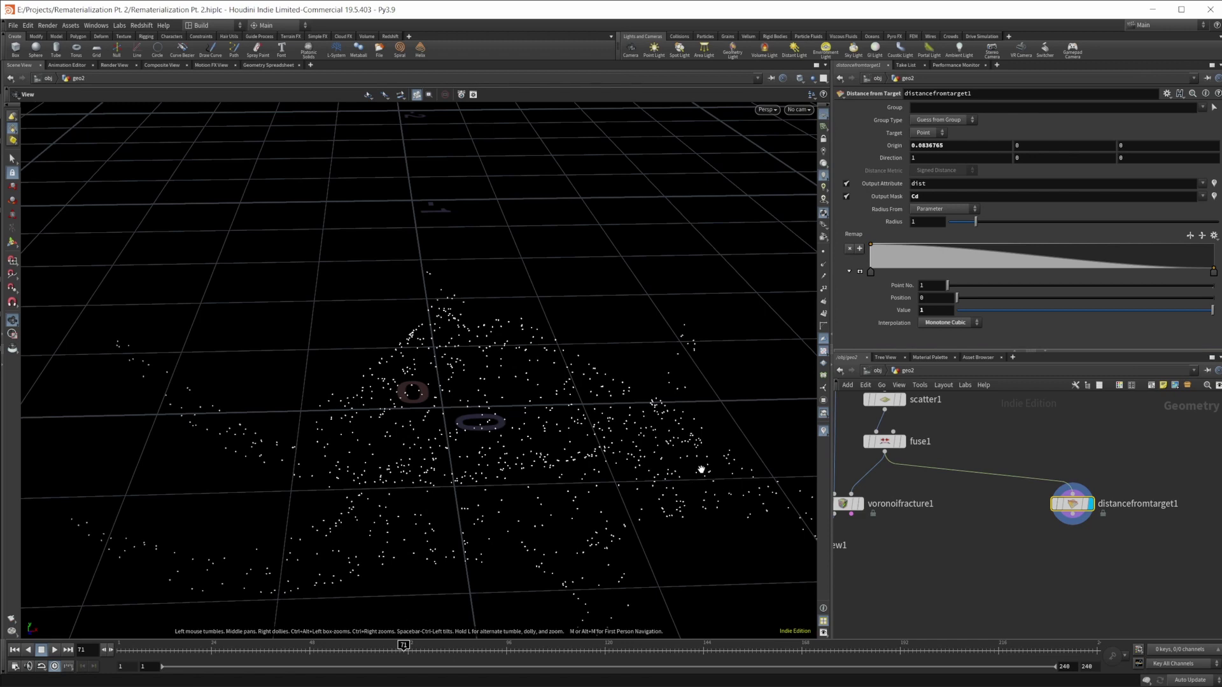
# Step: Move the end point of the mask's remap ramp to position about 0.56
pyautogui.moveTo(687, 434); pyautogui.dragTo(676, 431)
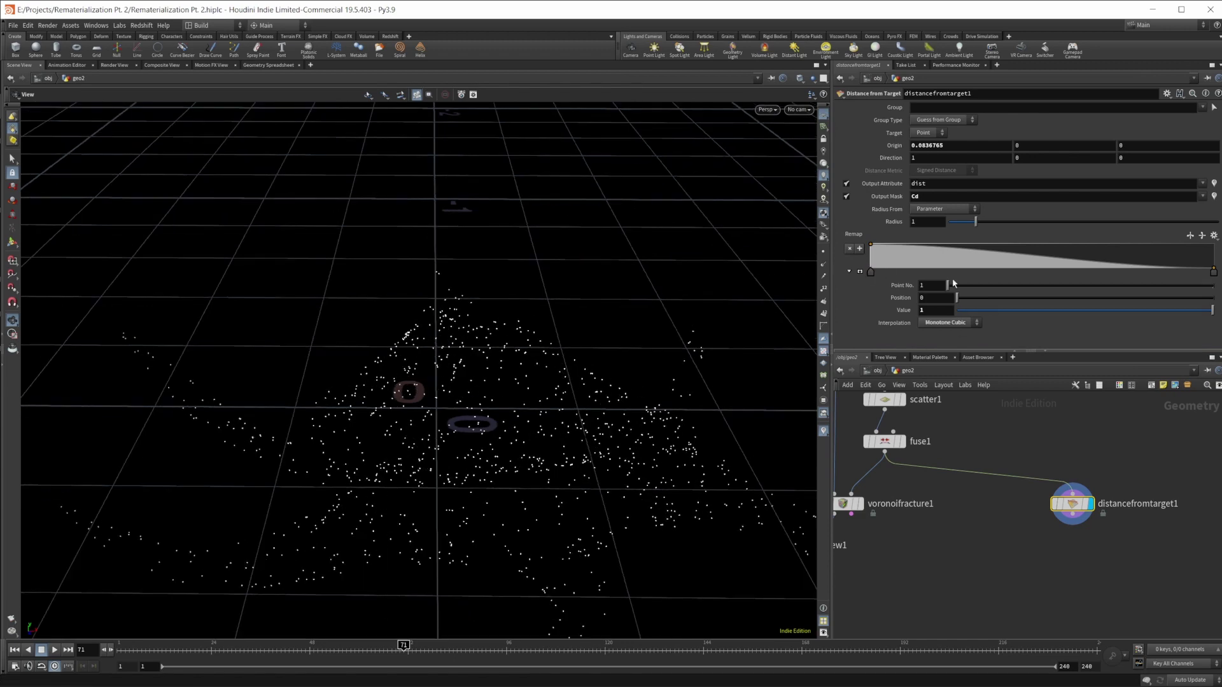
pyautogui.moveTo(1215, 272); pyautogui.dragTo(1063, 272)
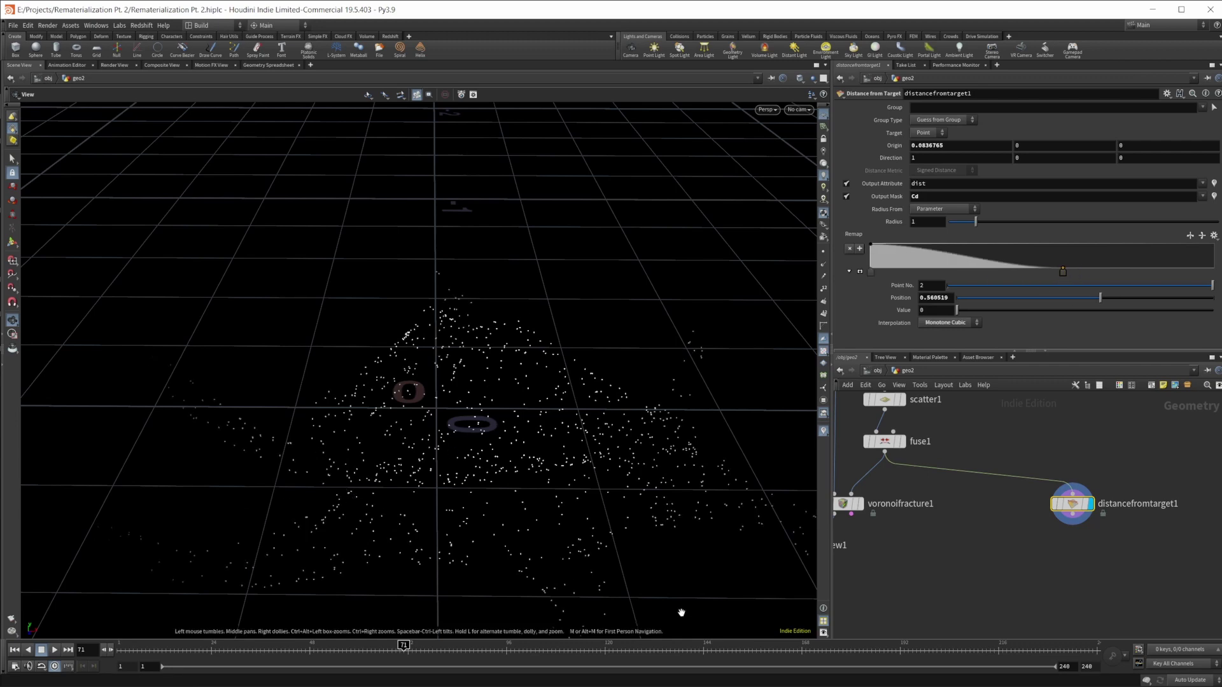
# Step: Move the mask remap ramp's start point to position about 0.58 and its end point to about 0.71
pyautogui.moveTo(624, 472); pyautogui.dragTo(535, 399)
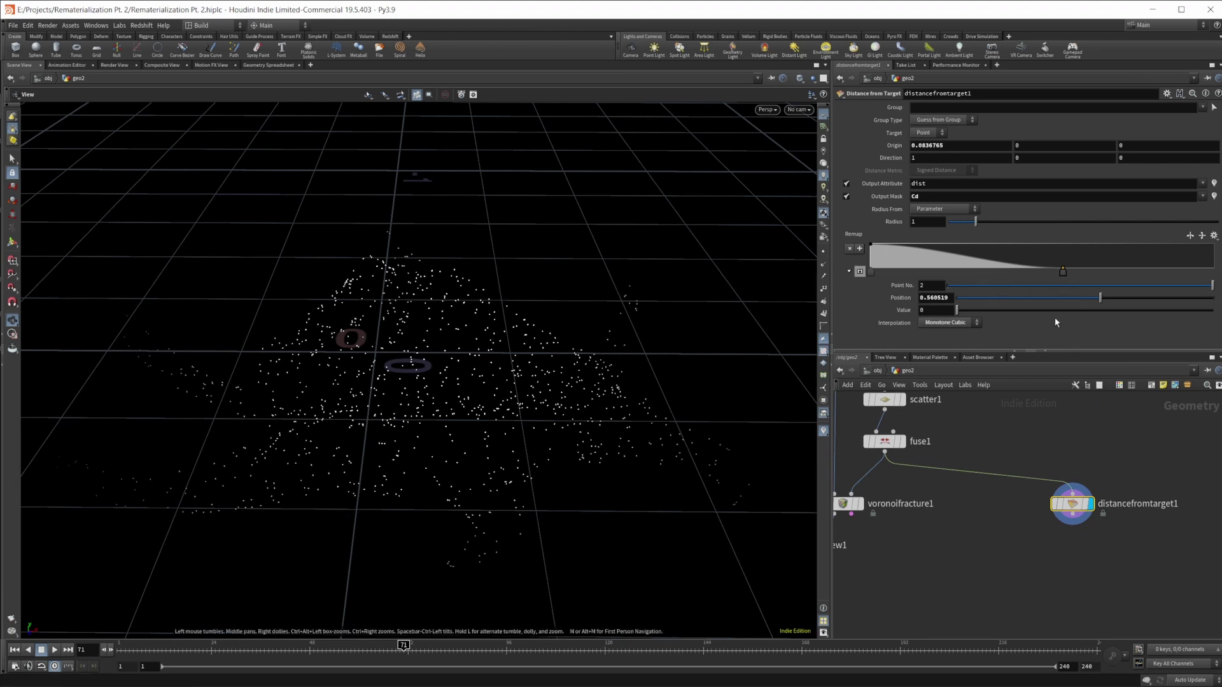
pyautogui.moveTo(1062, 268); pyautogui.dragTo(1213, 271)
pyautogui.moveTo(870, 272); pyautogui.dragTo(1075, 277)
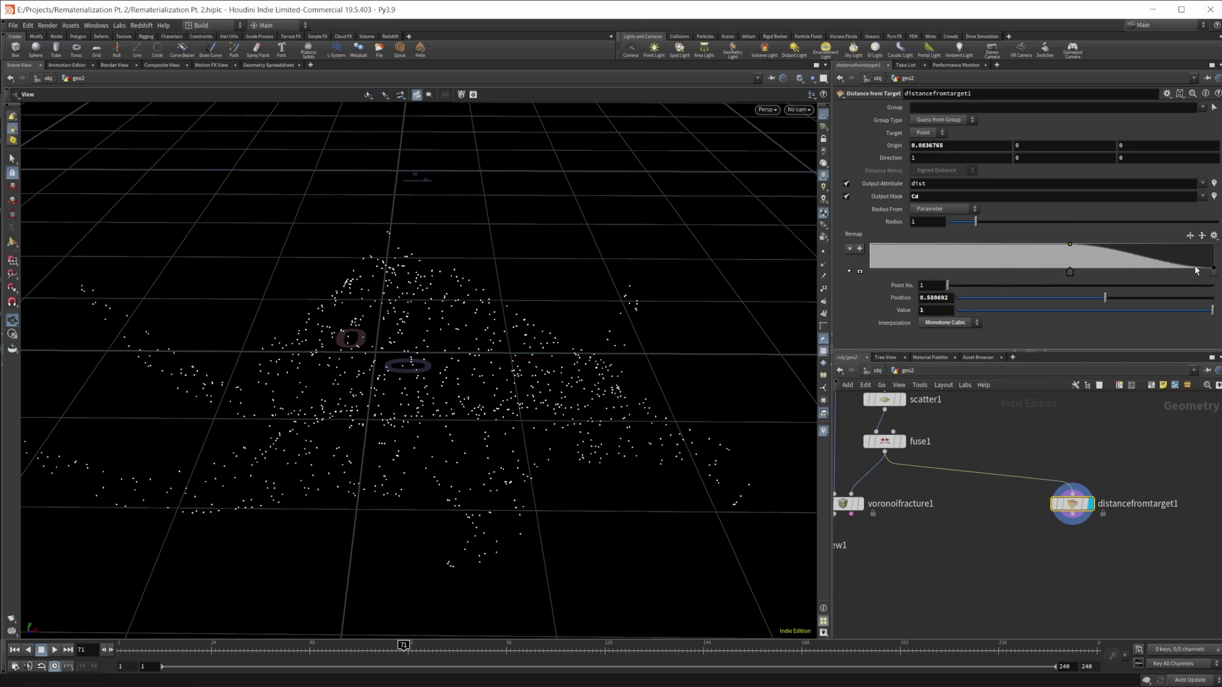
pyautogui.moveTo(1214, 272); pyautogui.dragTo(1115, 272)
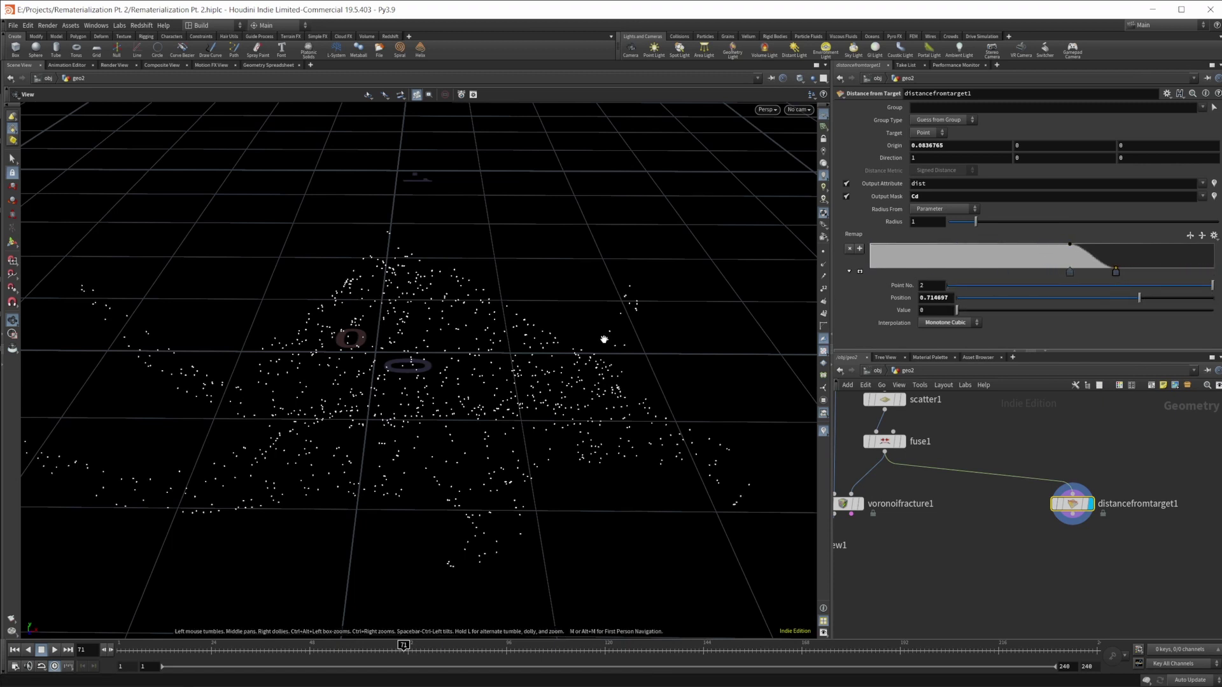
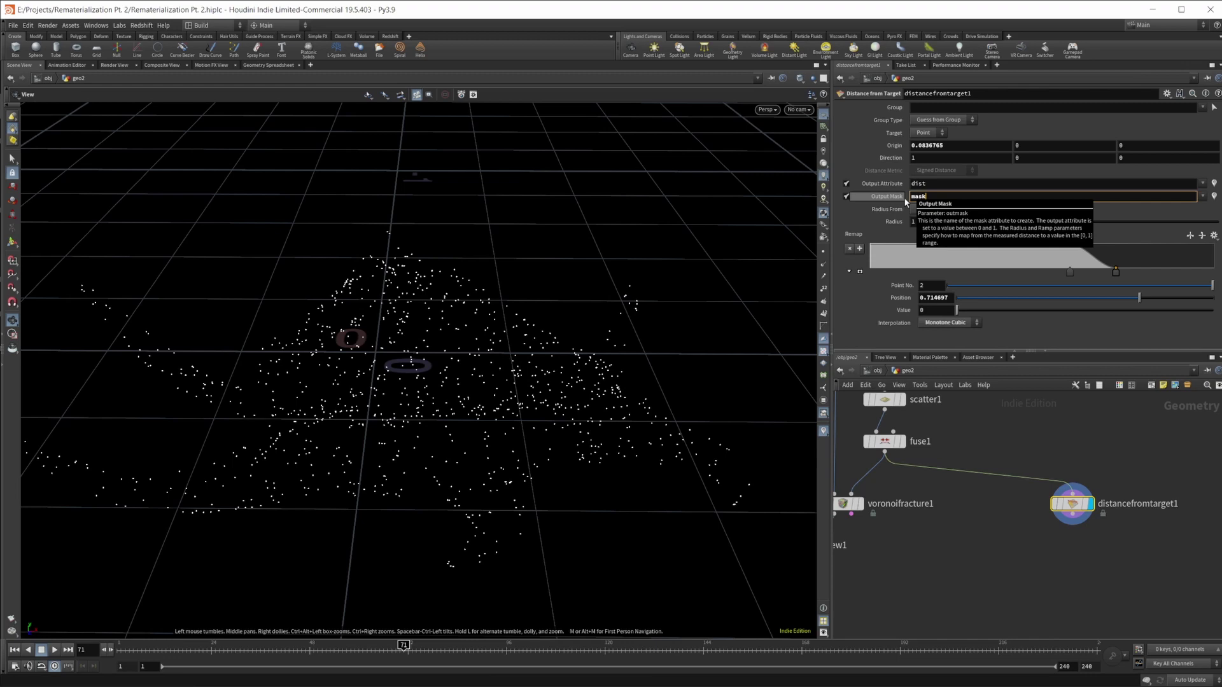
# Step: Add a Point VOP below the Distance from Target node, connect it to that node's output and go inside it
pyautogui.moveTo(1039, 536); pyautogui.dragTo(1012, 484, button='middle')
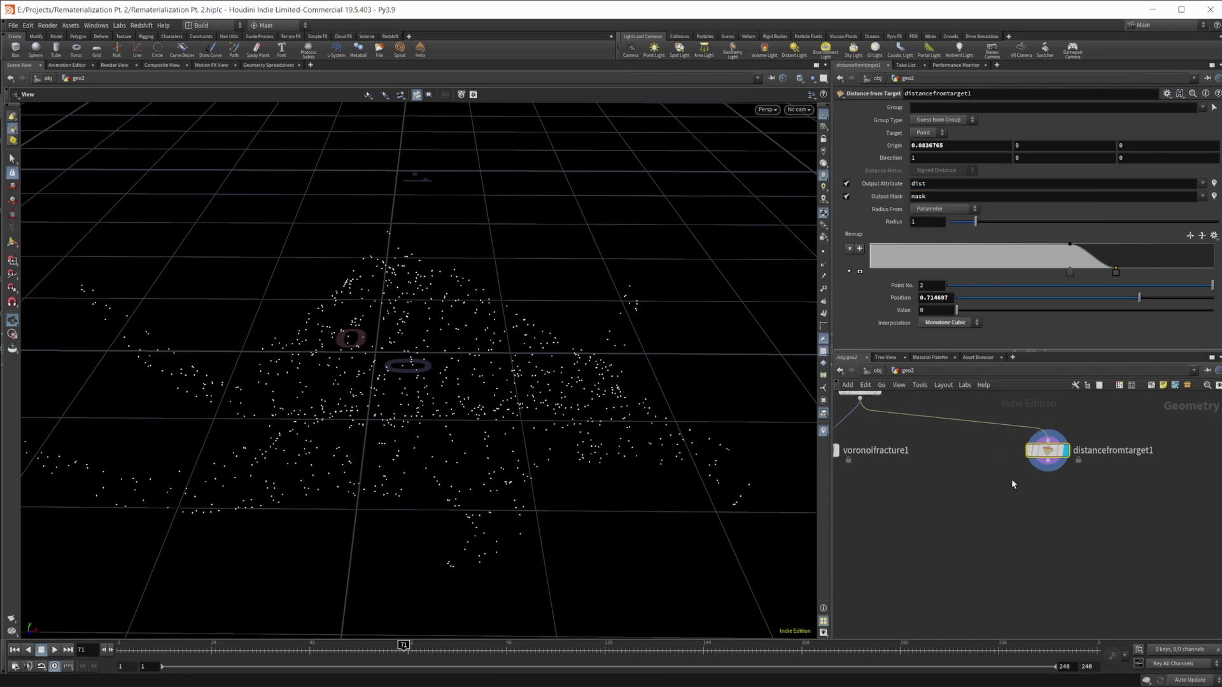
pyautogui.press('Tab')
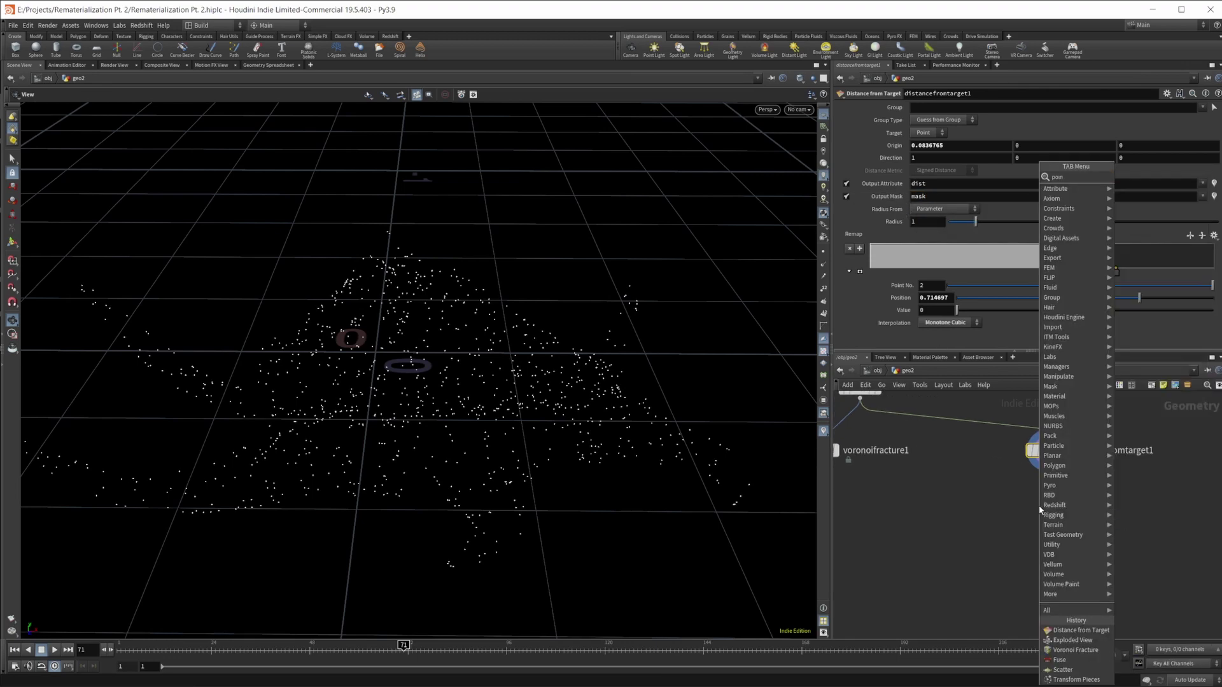
pyautogui.press('Return')
pyautogui.click(1038, 505)
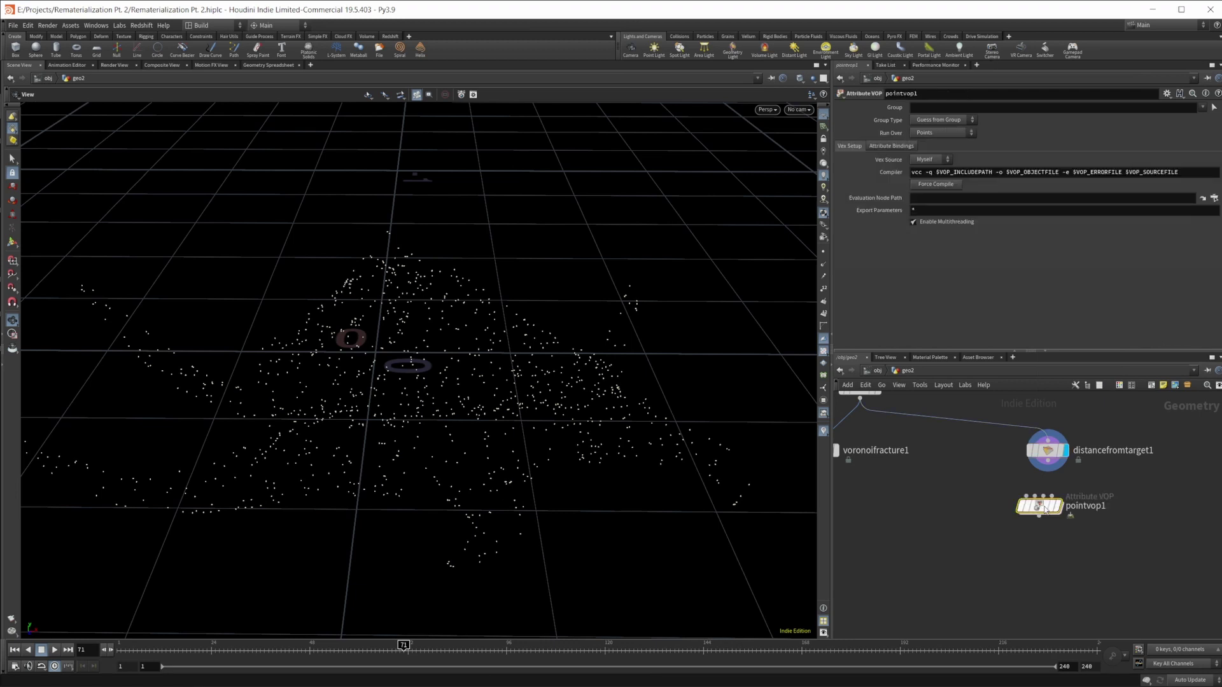
pyautogui.moveTo(1038, 505); pyautogui.dragTo(1052, 506)
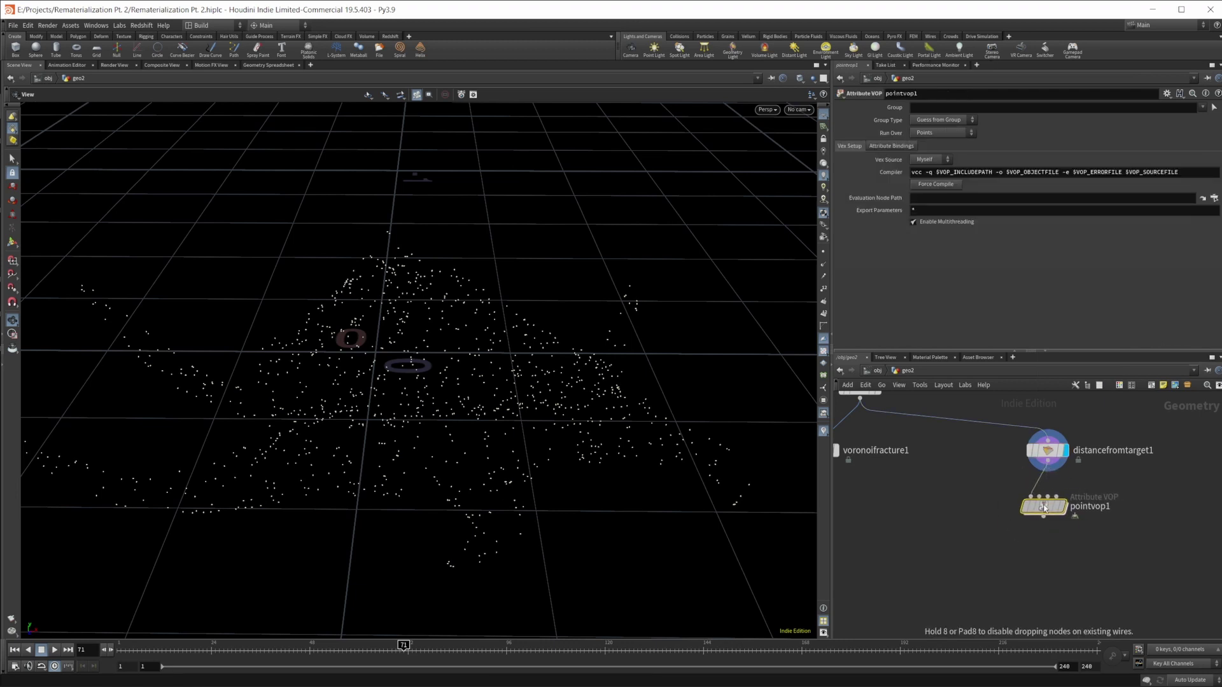
pyautogui.doubleClick(1050, 506)
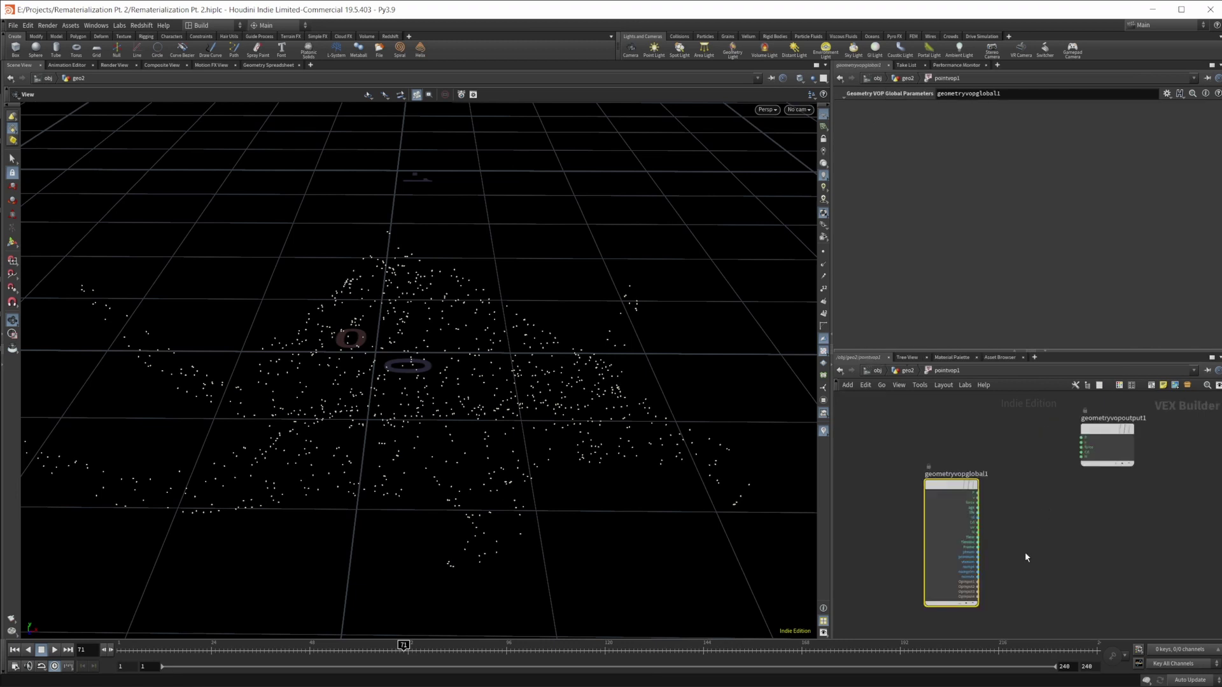
# Step: Add a Bind node and a Bind Export node below the global parameters in the VOP network
pyautogui.moveTo(954, 547); pyautogui.dragTo(981, 526)
pyautogui.moveTo(981, 526); pyautogui.dragTo(991, 496, button='middle')
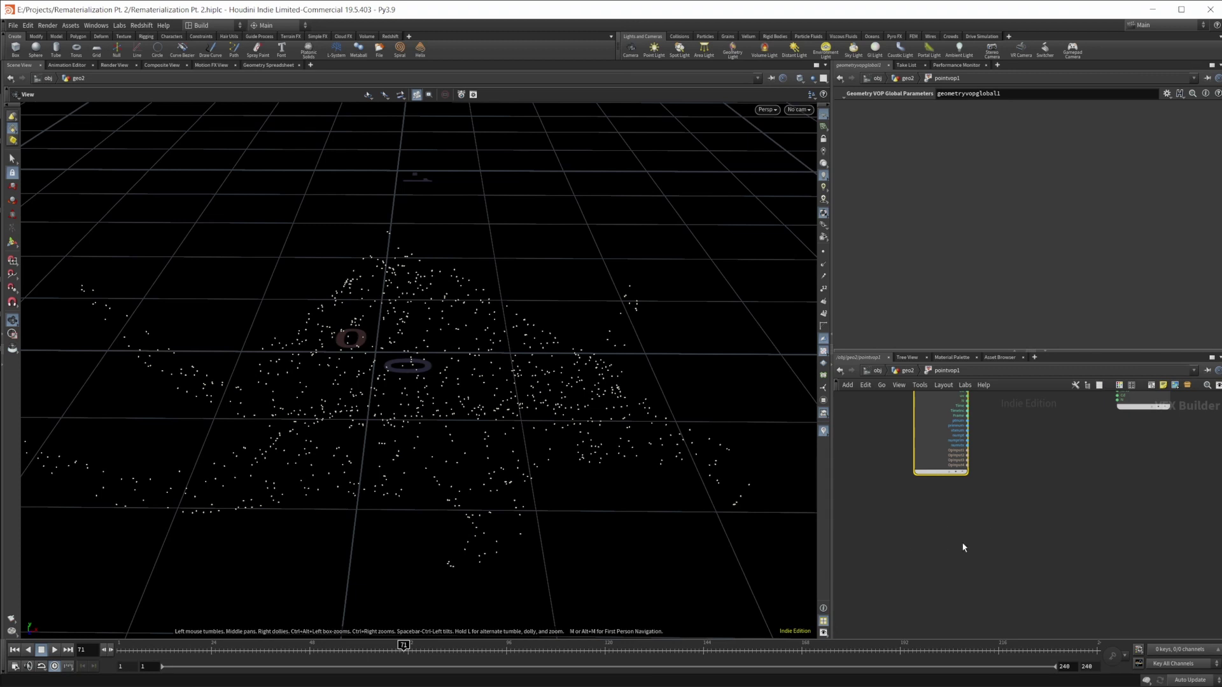
pyautogui.press('Tab')
pyautogui.write('bin')
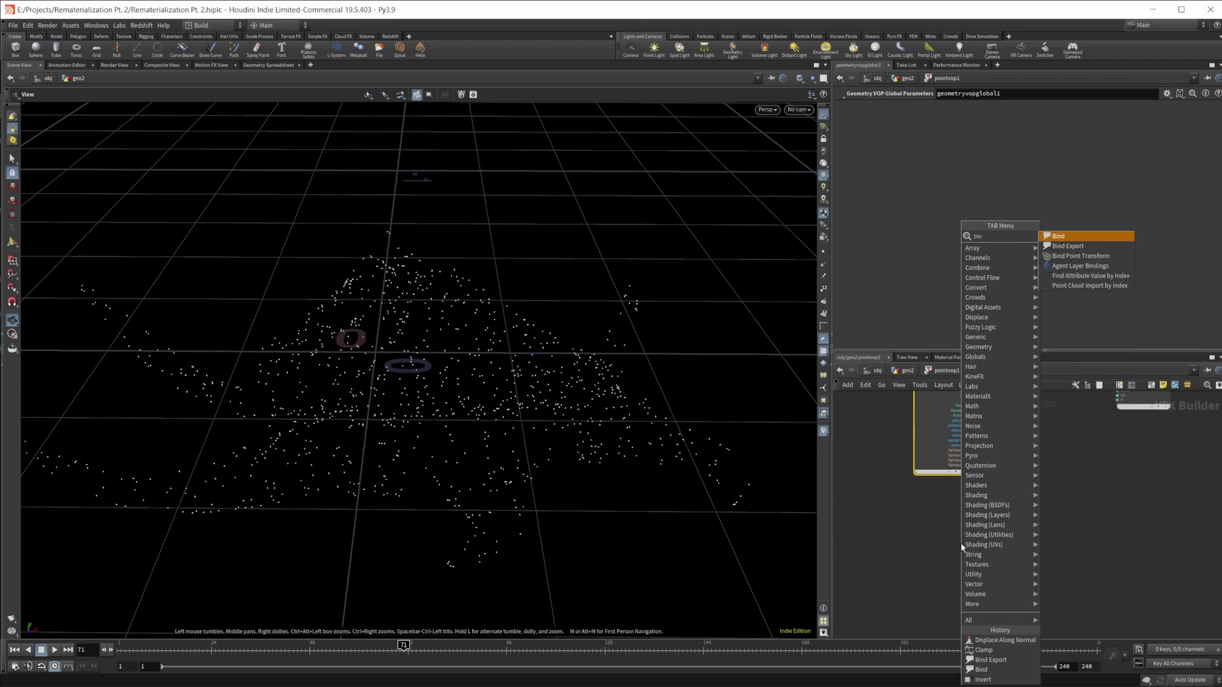
pyautogui.press('Return')
pyautogui.click(960, 542)
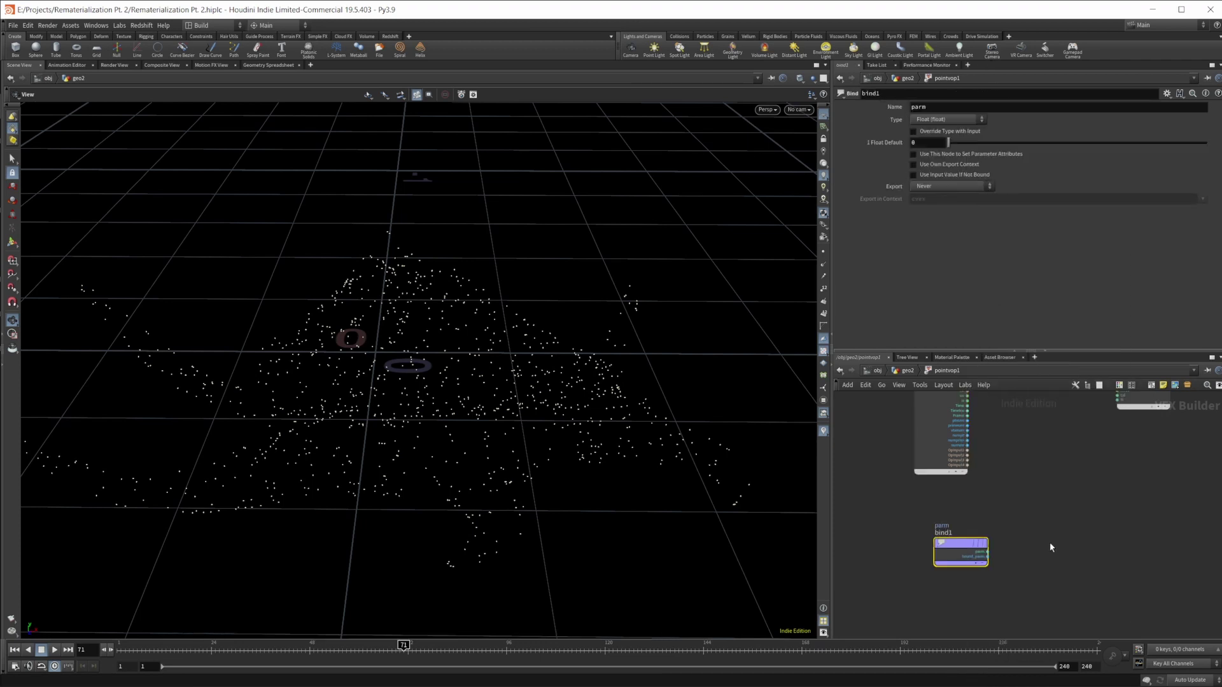
pyautogui.press('Tab')
pyautogui.write('mult')
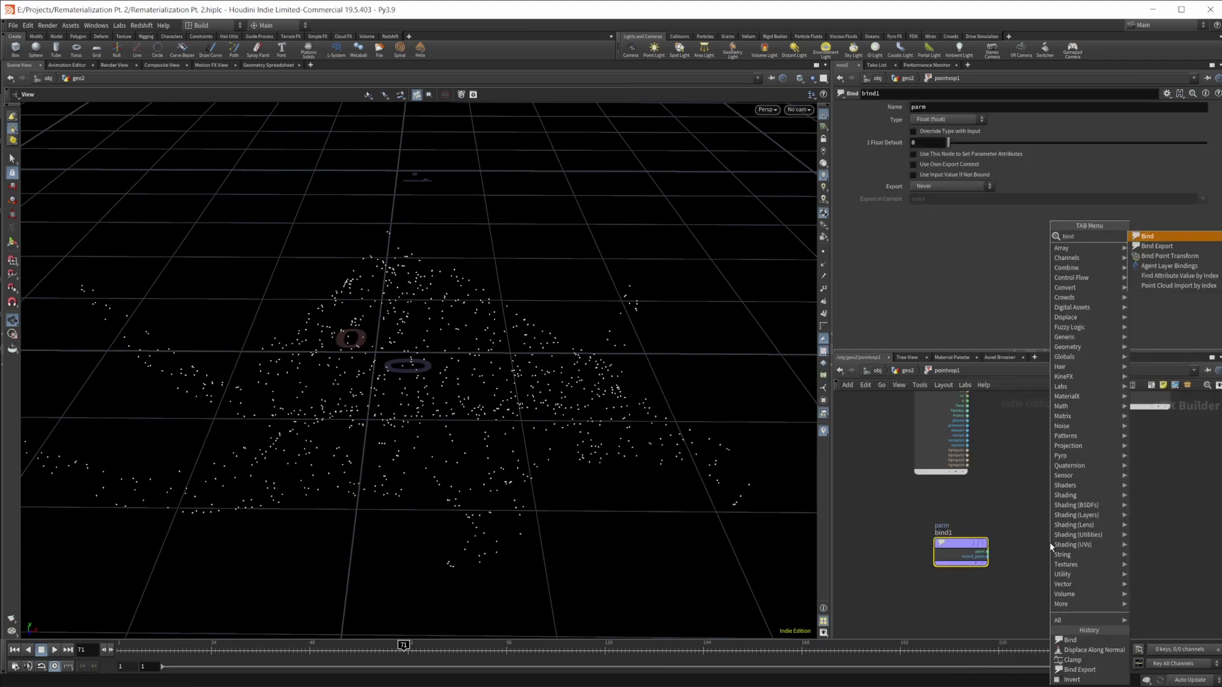
pyautogui.press('Return')
pyautogui.click(1136, 552)
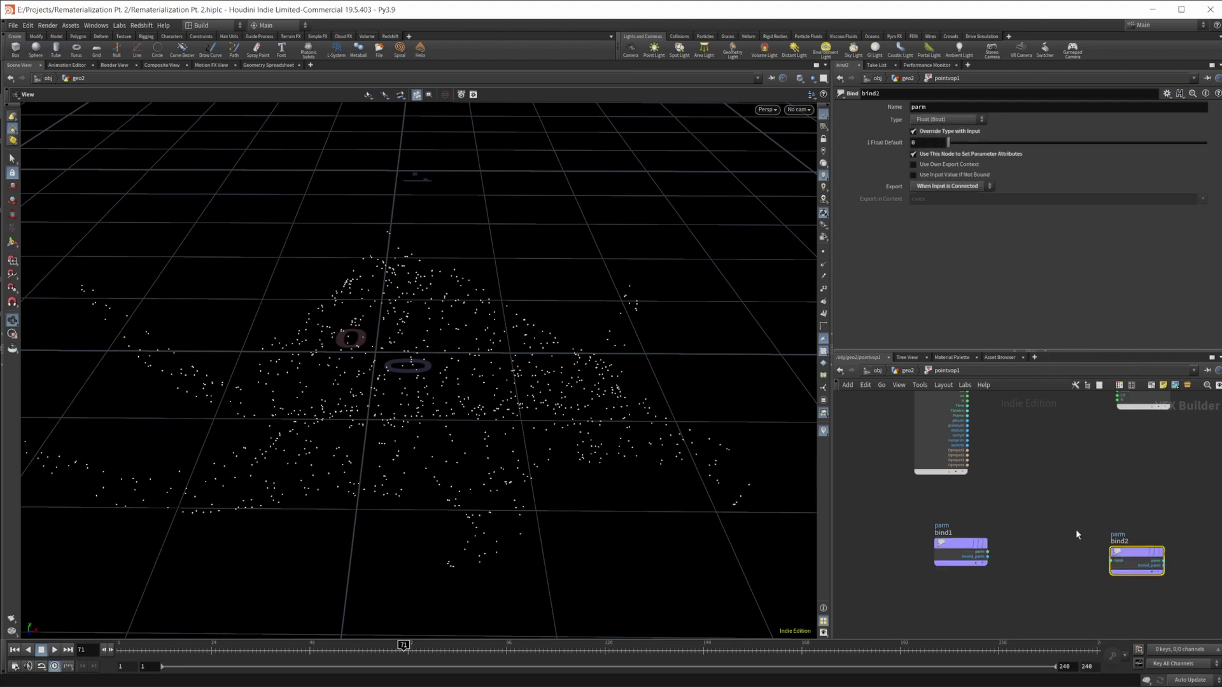
# Step: Place a Clamp node between the two bind nodes and wire the Bind output through it into the Bind Export
pyautogui.press('Tab')
pyautogui.write('cl')
pyautogui.press('Return')
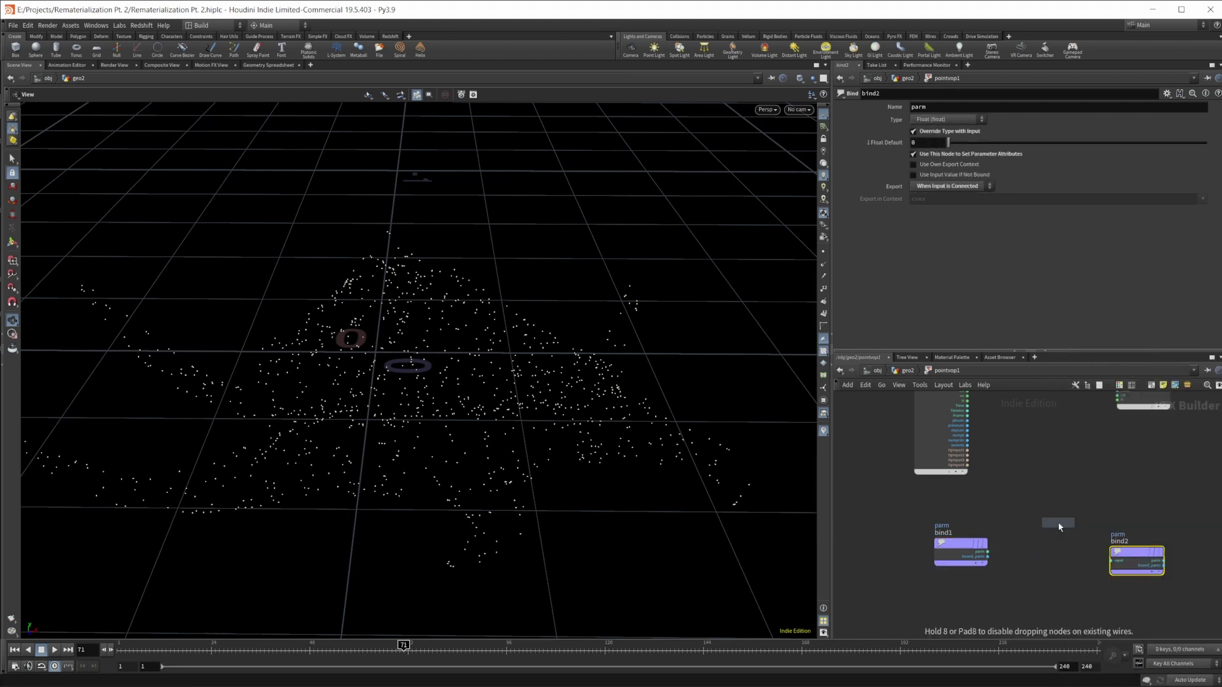
pyautogui.click(1058, 523)
pyautogui.moveTo(1056, 523); pyautogui.dragTo(1046, 550)
pyautogui.scroll(3, 982, 557)
pyautogui.moveTo(1120, 550); pyautogui.dragTo(1192, 537)
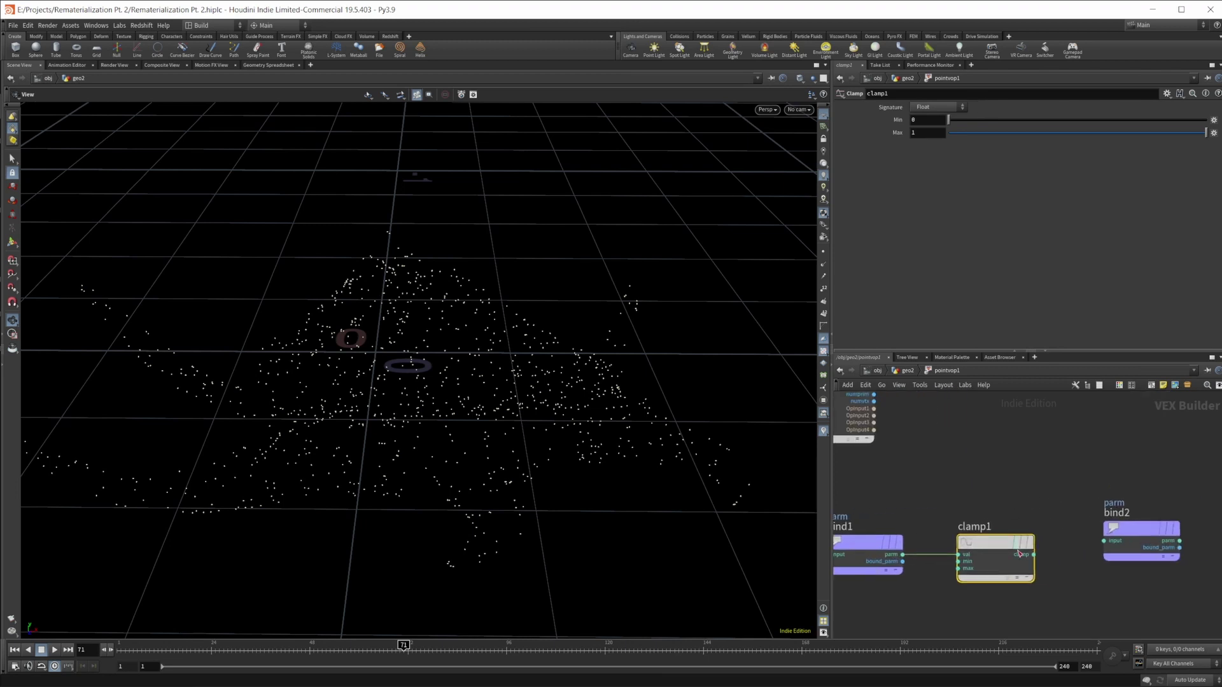
pyautogui.moveTo(1013, 487); pyautogui.dragTo(1046, 469, button='middle')
# Step: Set the first Bind node's attribute name to mask
pyautogui.click(983, 521)
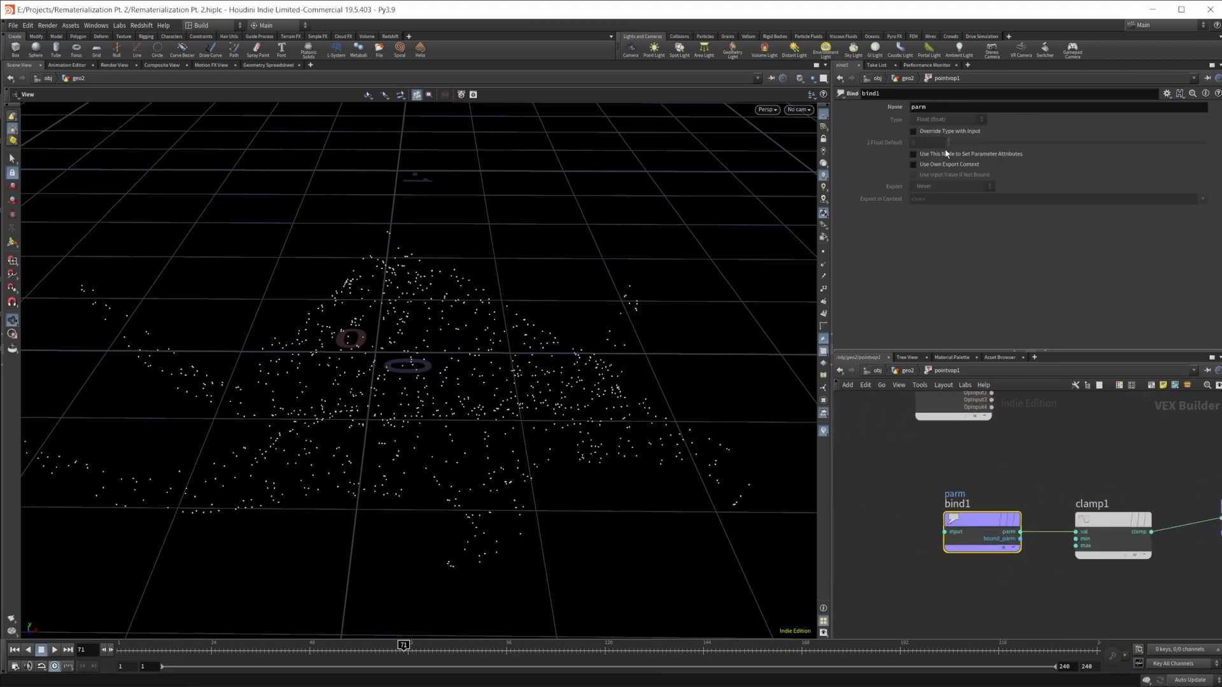
pyautogui.doubleClick(938, 105)
pyautogui.write('mask')
pyautogui.press('Return')
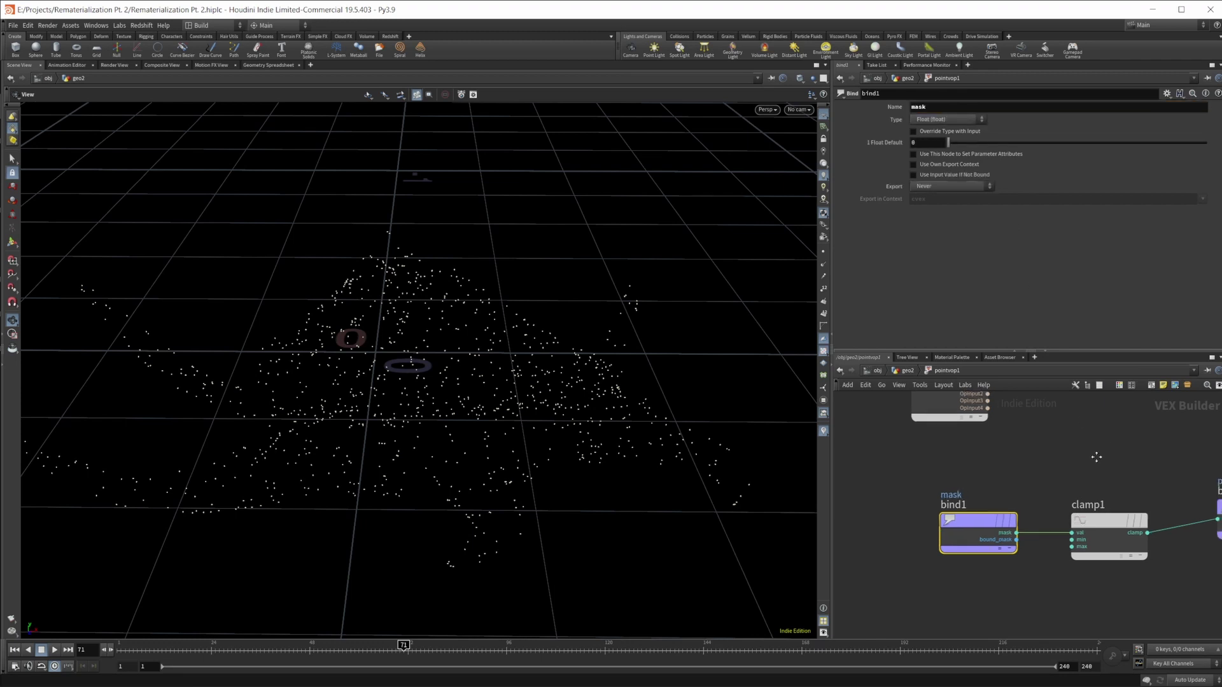
# Step: Set the Bind Export's attribute name to mask and return to the geo2 geometry network
pyautogui.moveTo(1106, 449); pyautogui.dragTo(951, 459, button='middle')
pyautogui.click(1082, 509)
pyautogui.doubleClick(936, 107)
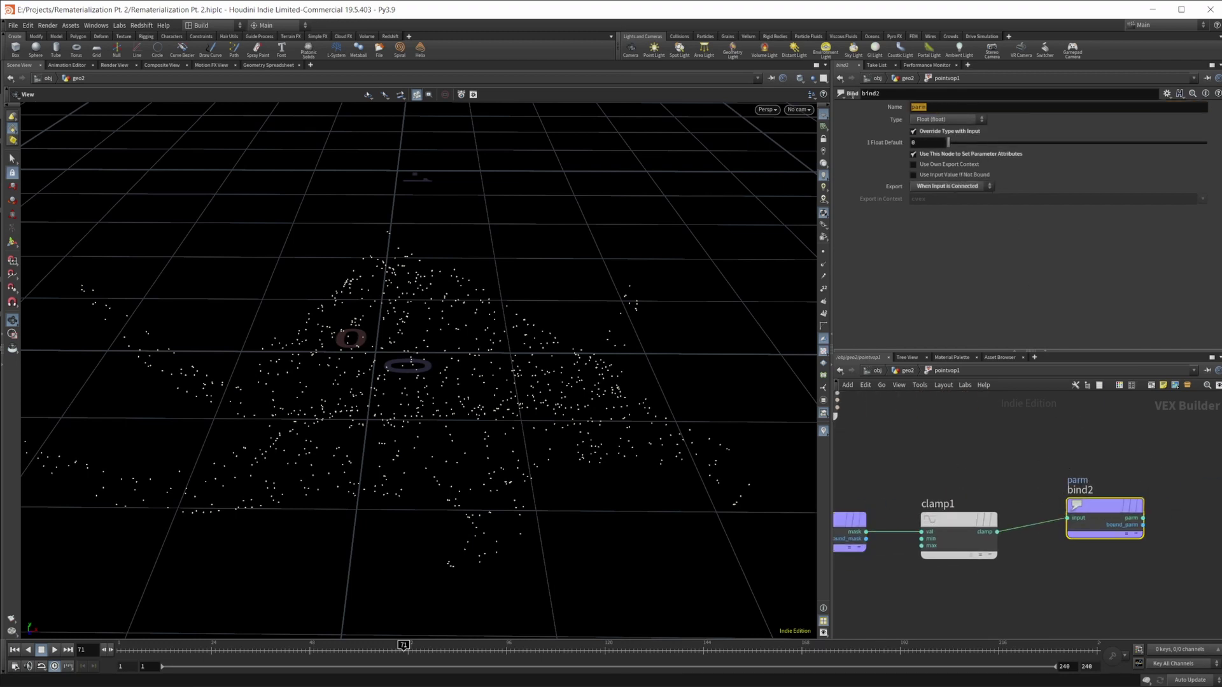
pyautogui.write('mask')
pyautogui.press('Return')
pyautogui.click(909, 371)
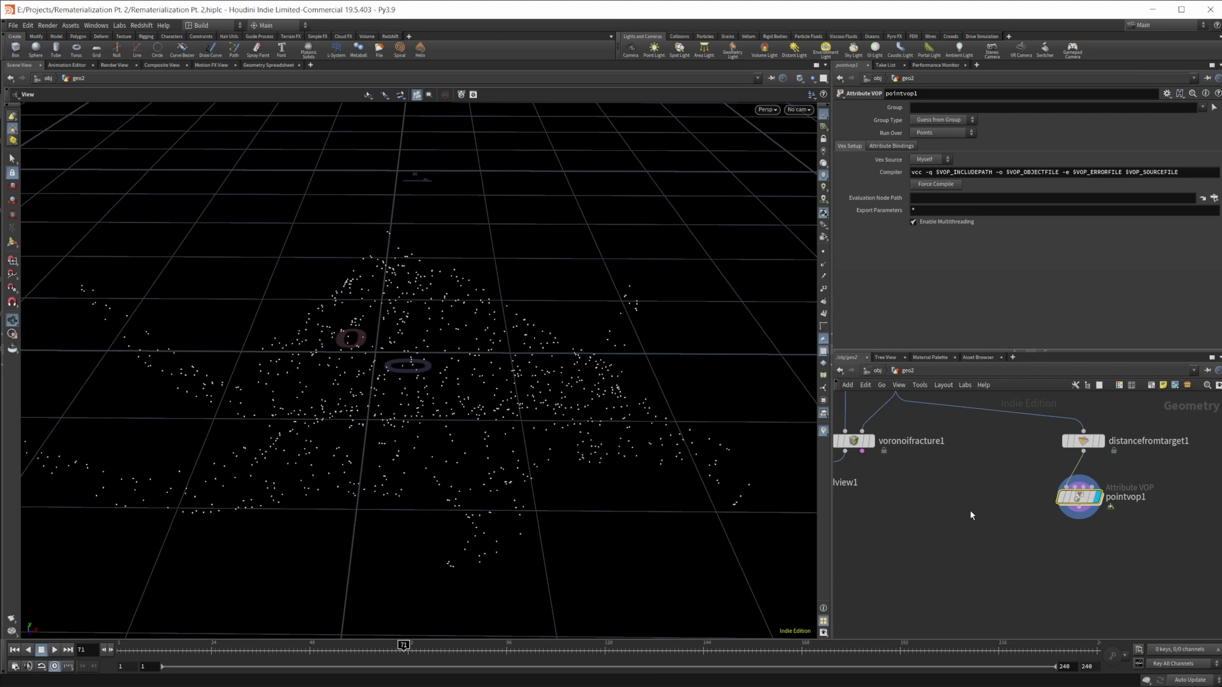
# Step: Add an Extract Centroid node and connect the Voronoi Fracture output to it
pyautogui.press('Tab')
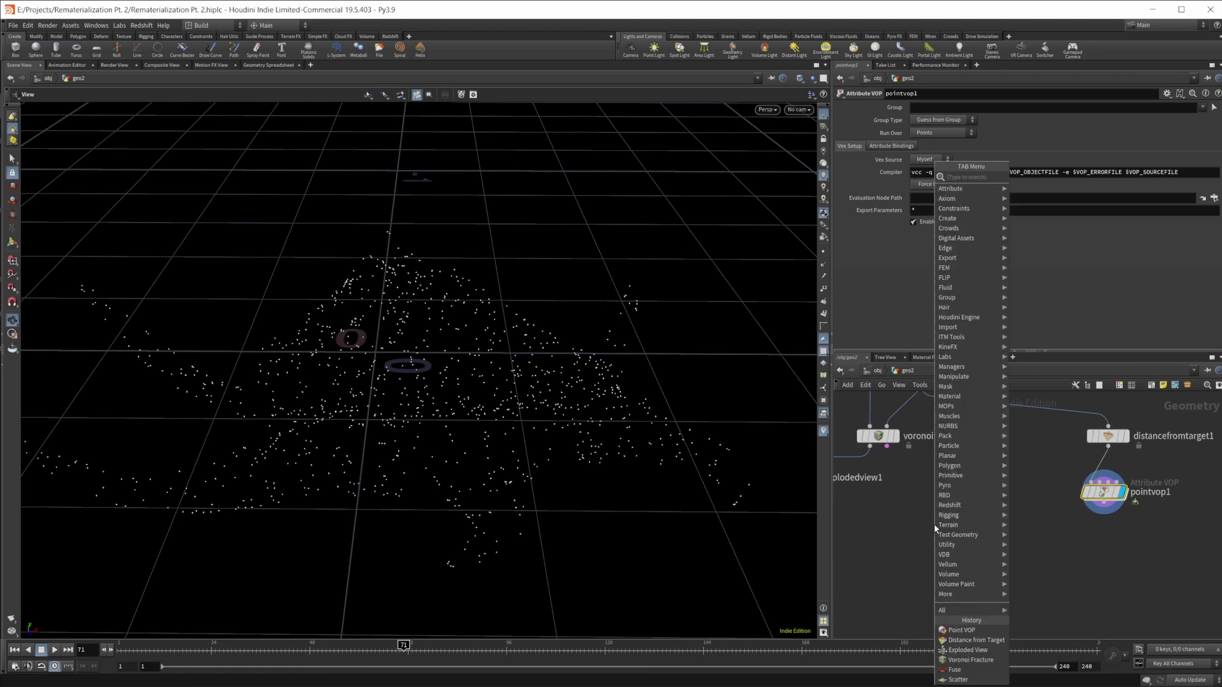
pyautogui.write('c')
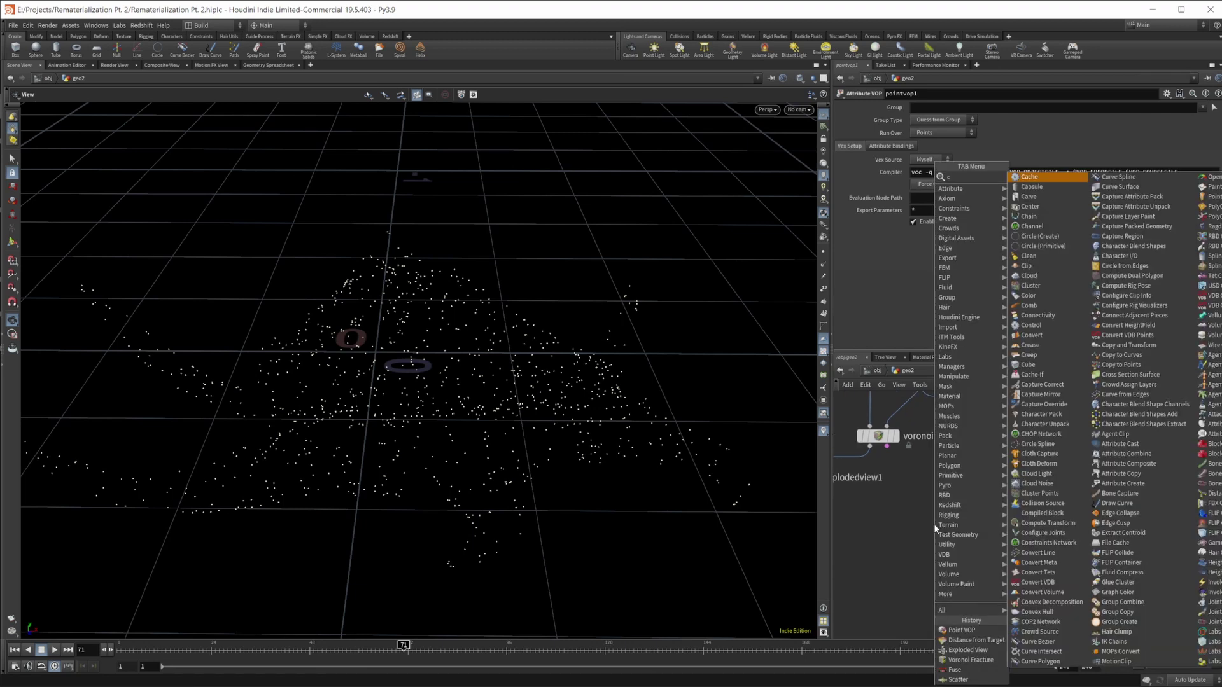
pyautogui.write('olor')
pyautogui.press('Return')
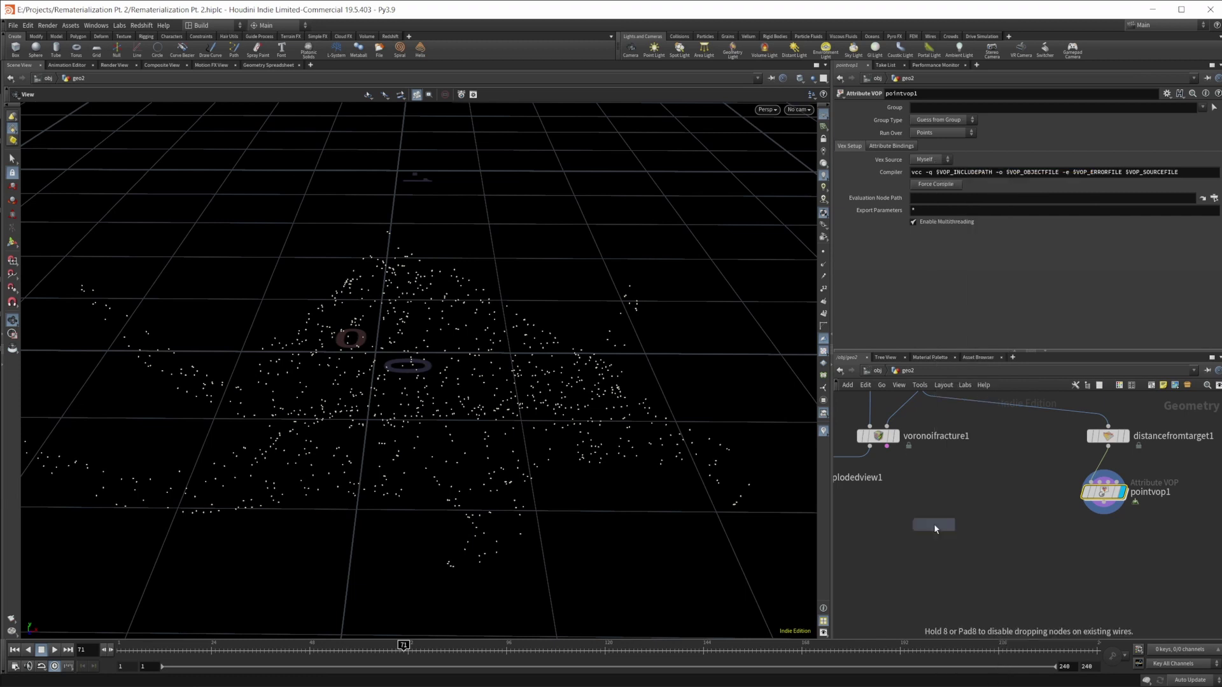
pyautogui.click(950, 499)
pyautogui.moveTo(870, 447); pyautogui.dragTo(948, 495)
# Step: Inspect the fractured shell and its exploded pieces in the viewport, and display the Extract Centroid points
pyautogui.click(894, 435)
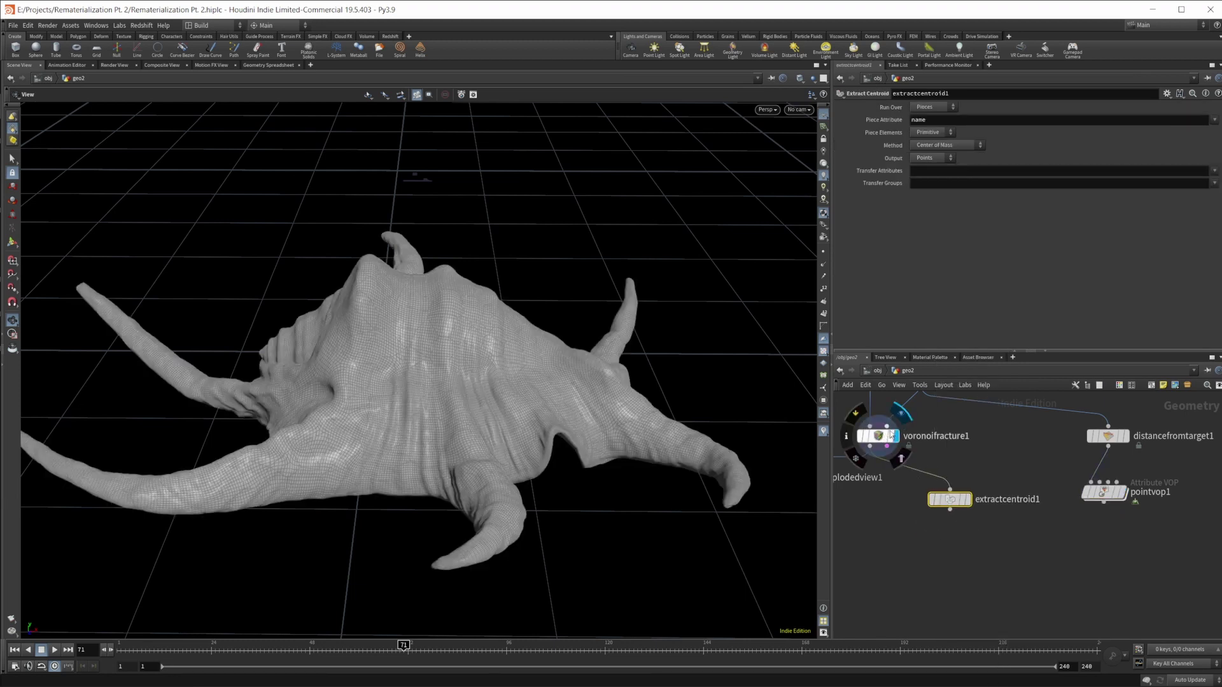
pyautogui.moveTo(891, 436); pyautogui.dragTo(996, 427, button='middle')
pyautogui.click(920, 469)
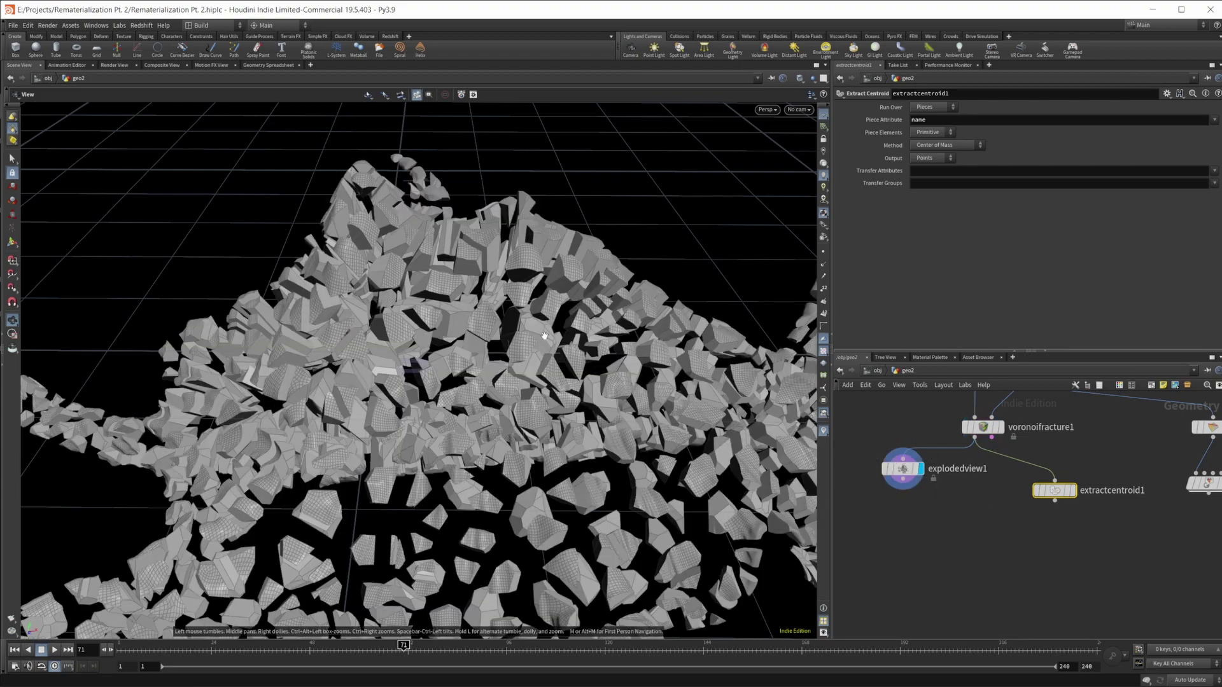
pyautogui.moveTo(463, 393); pyautogui.dragTo(546, 391)
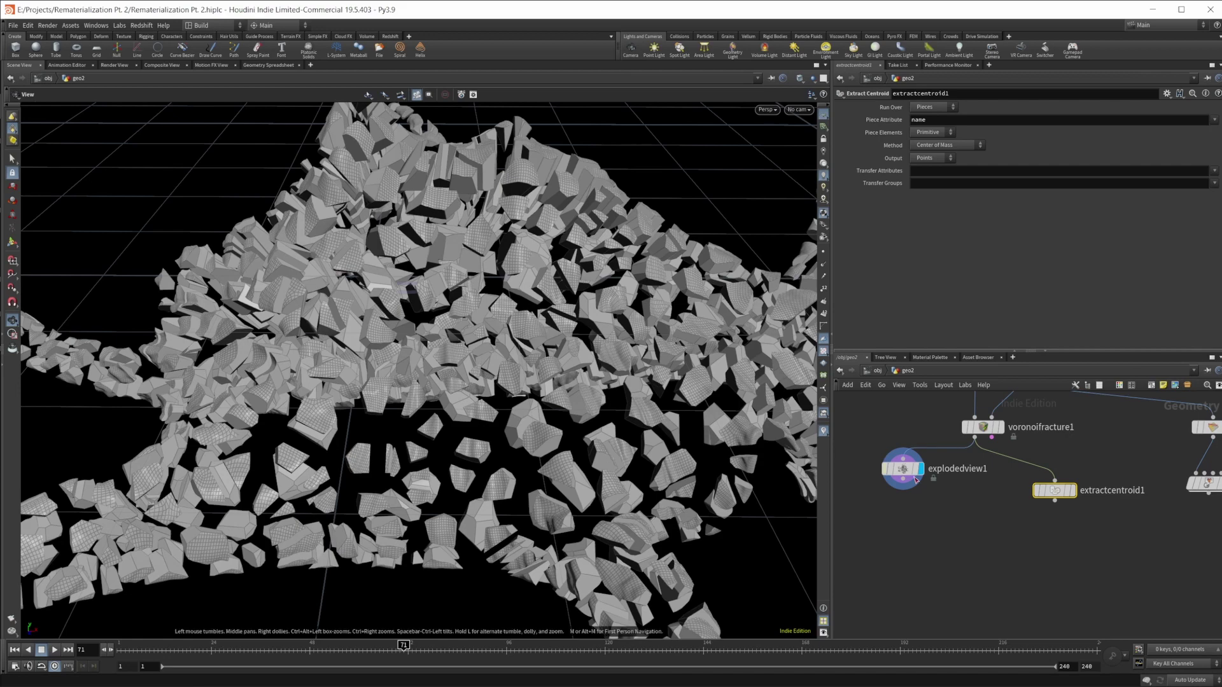
pyautogui.click(983, 427)
pyautogui.click(1055, 493)
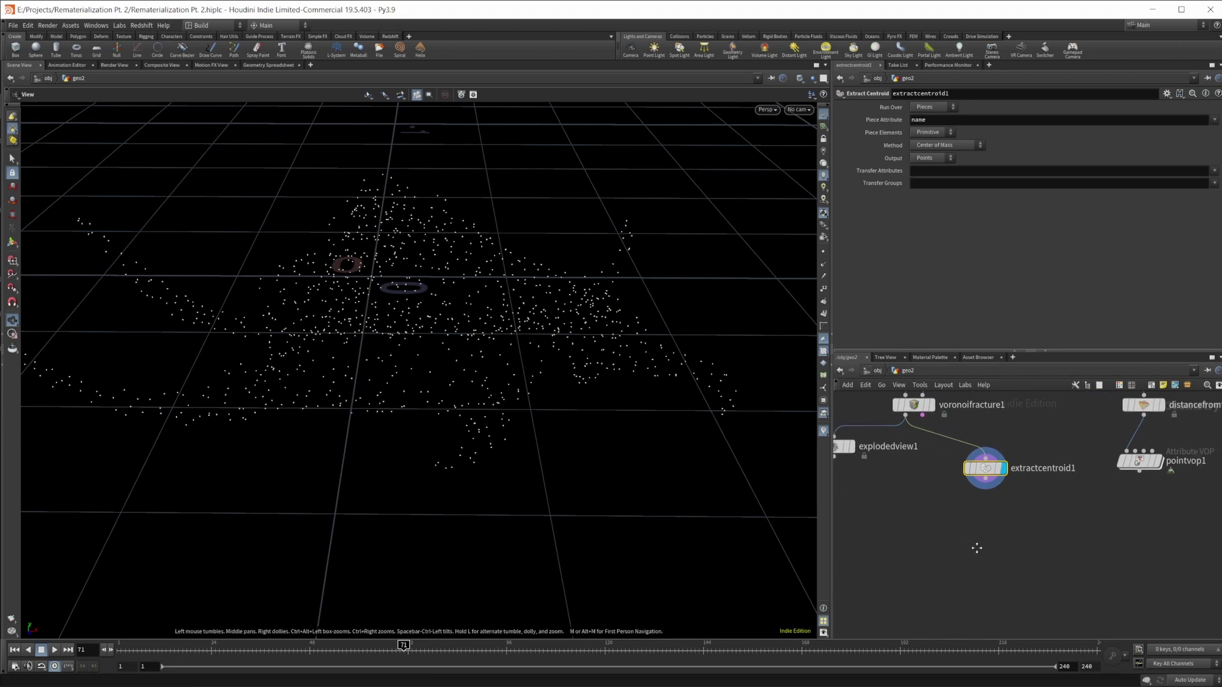
# Step: Add an Attribute Transfer node, feeding it the extracted centroids as first input and the Point VOP as second input
pyautogui.press('Tab')
pyautogui.write('attrib')
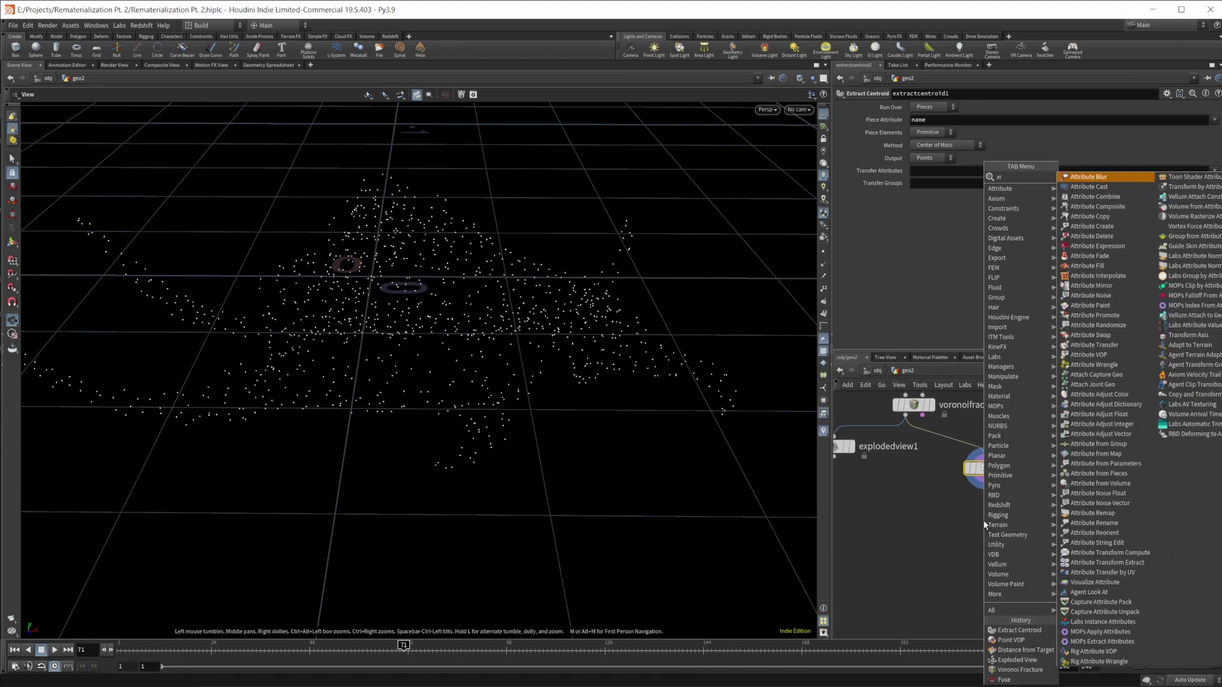
pyautogui.press('Return')
pyautogui.click(984, 523)
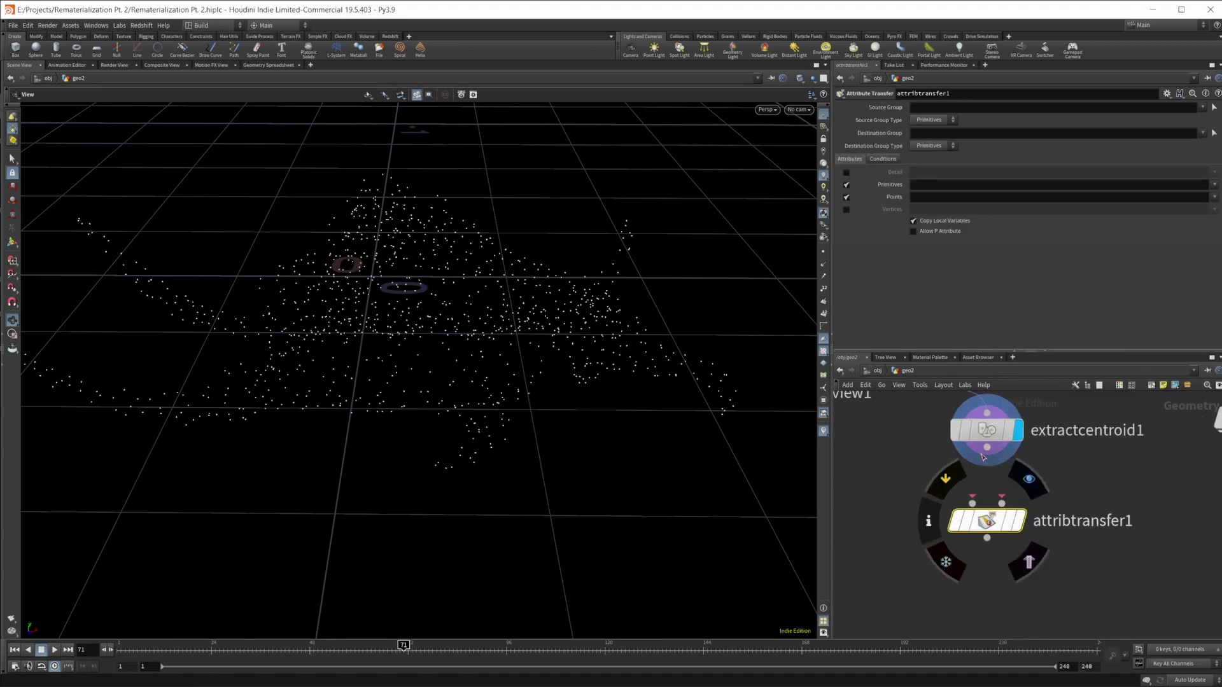
pyautogui.scroll(3, 970, 518)
pyautogui.moveTo(1134, 484); pyautogui.dragTo(948, 531)
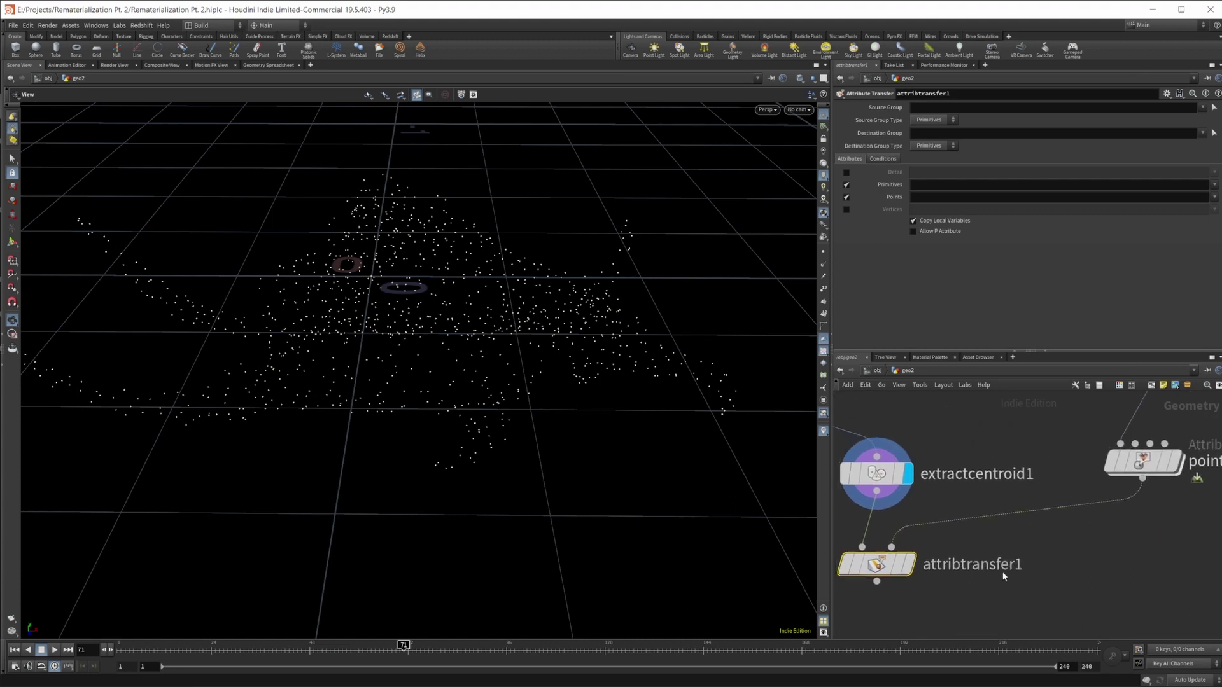
# Step: Display the Attribute Transfer node and limit its transferred point attributes to mask
pyautogui.scroll(-3, 1034, 543)
pyautogui.click(952, 547)
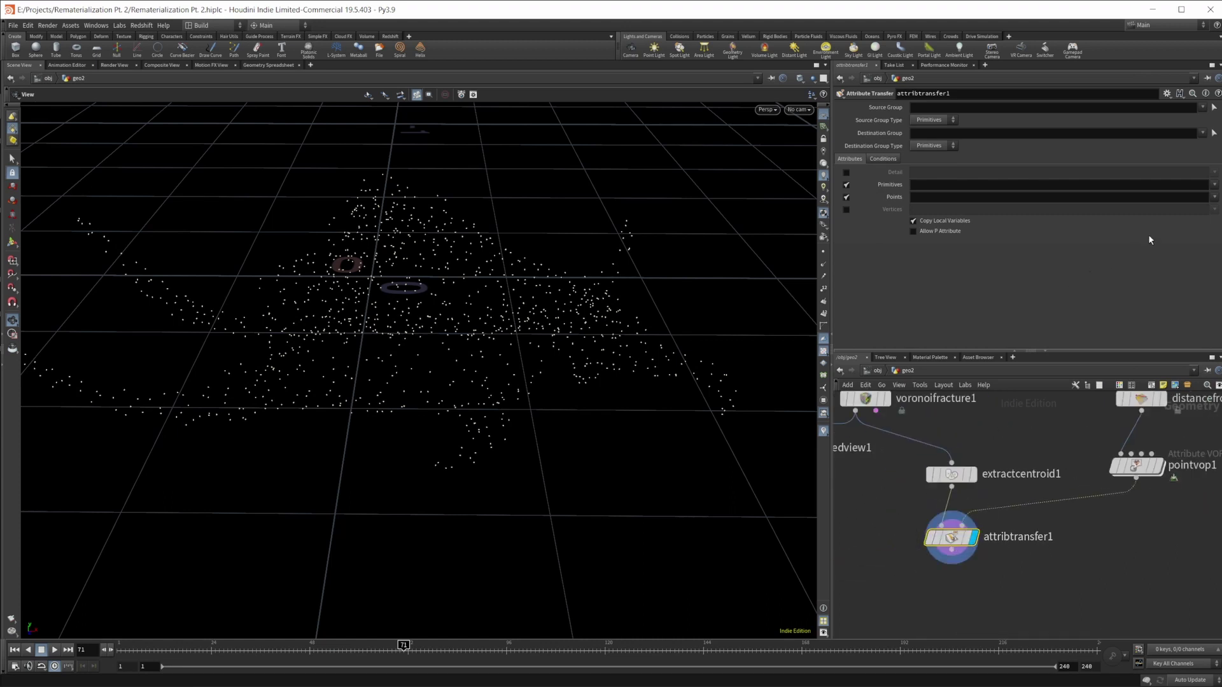
pyautogui.click(1216, 202)
pyautogui.click(1215, 253)
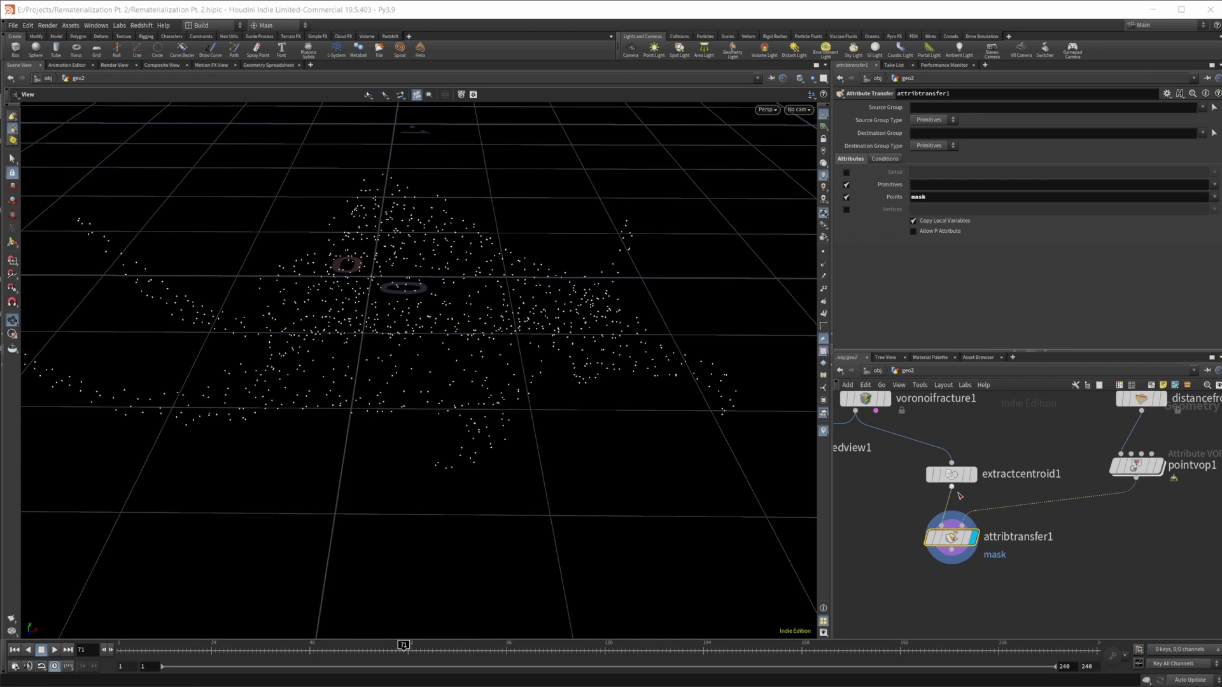
pyautogui.moveTo(978, 600); pyautogui.dragTo(980, 538, button='middle')
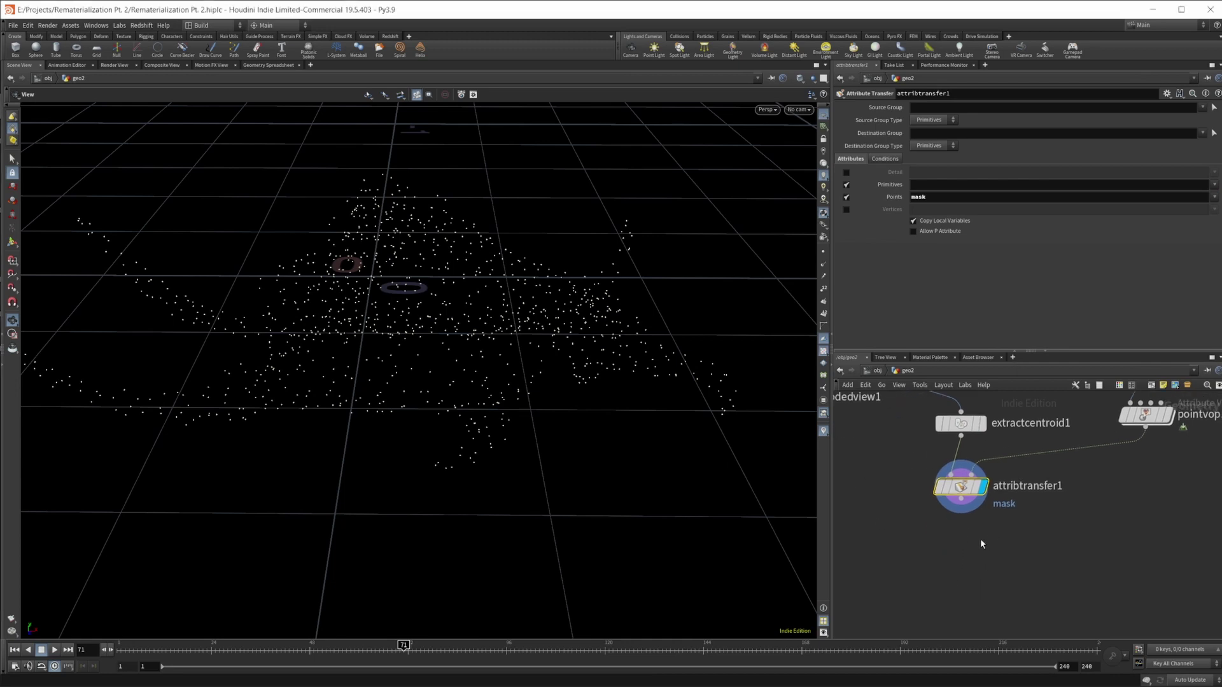
pyautogui.press('Tab')
pyautogui.moveTo(448, 364); pyautogui.dragTo(418, 353)
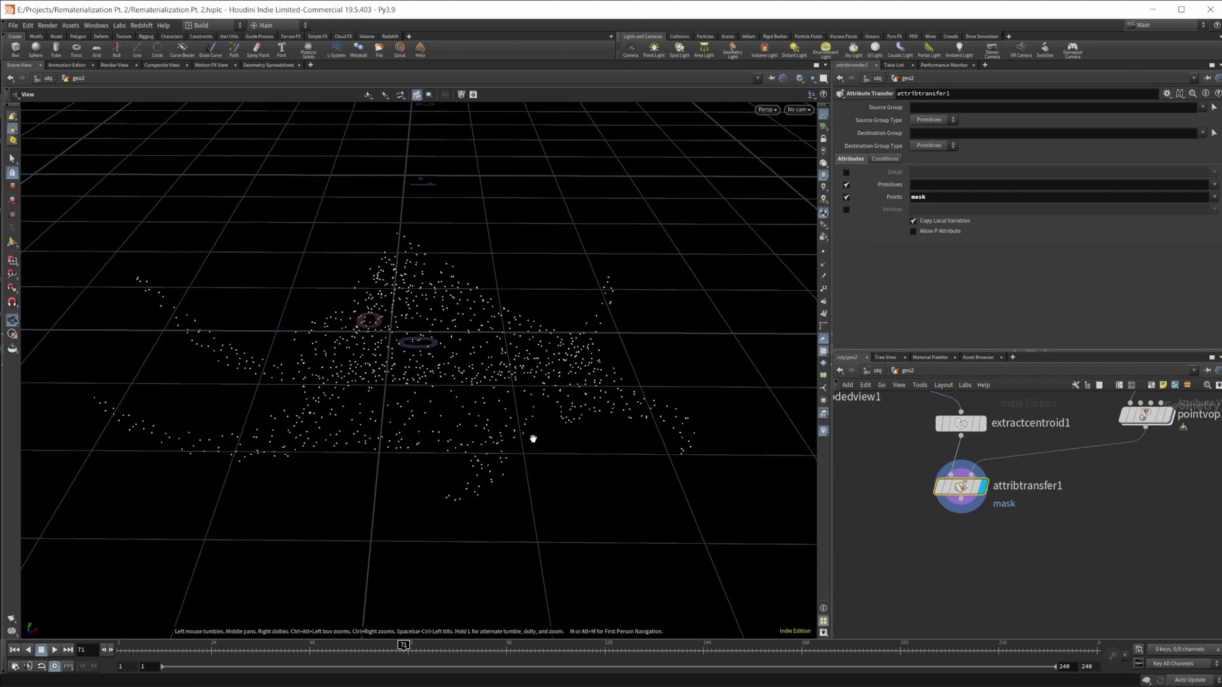
pyautogui.moveTo(451, 406); pyautogui.dragTo(464, 423)
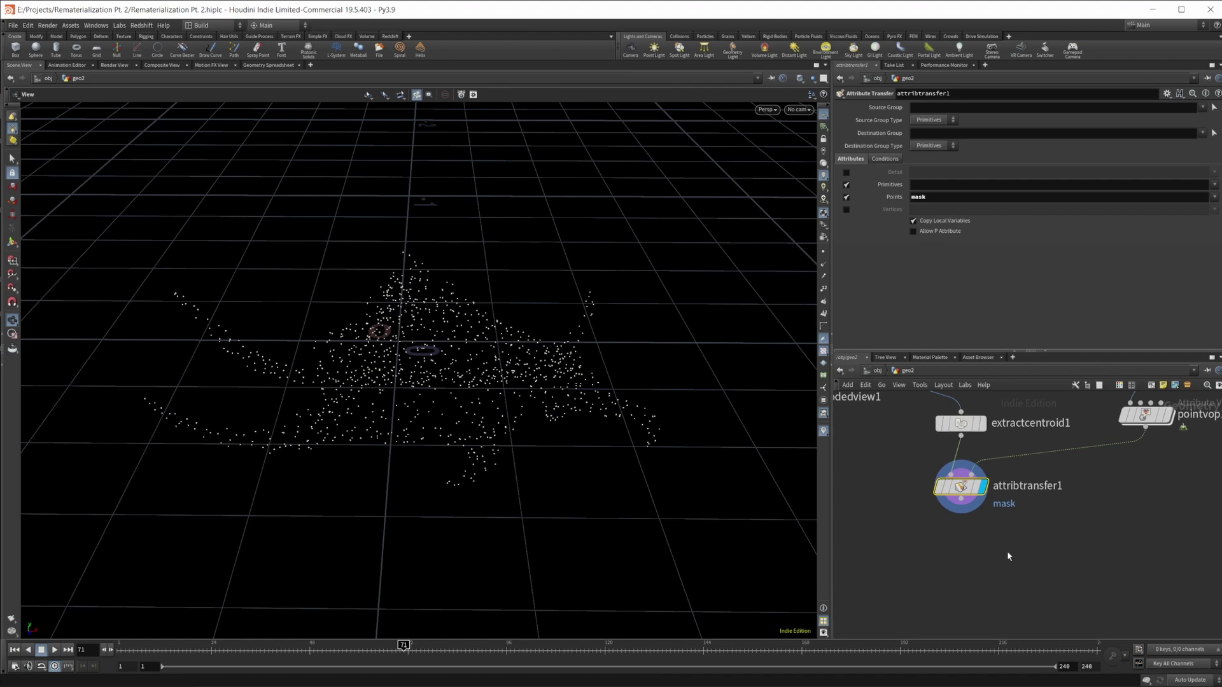
# Step: Add a Modify Normals node after Attribute Transfer, display it, and set Y Normal to 1
pyautogui.moveTo(958, 547); pyautogui.dragTo(957, 514, button='middle')
pyautogui.press('Tab')
pyautogui.write('modify')
pyautogui.press('Return')
pyautogui.click(962, 518)
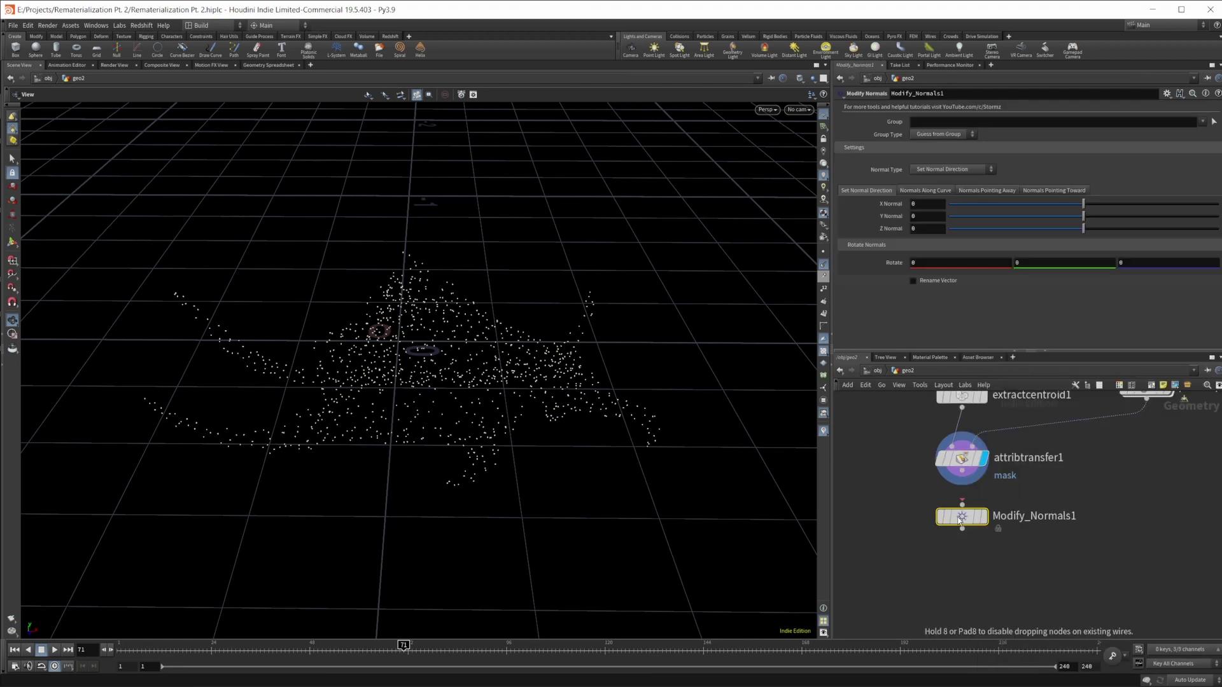
pyautogui.moveTo(961, 518)
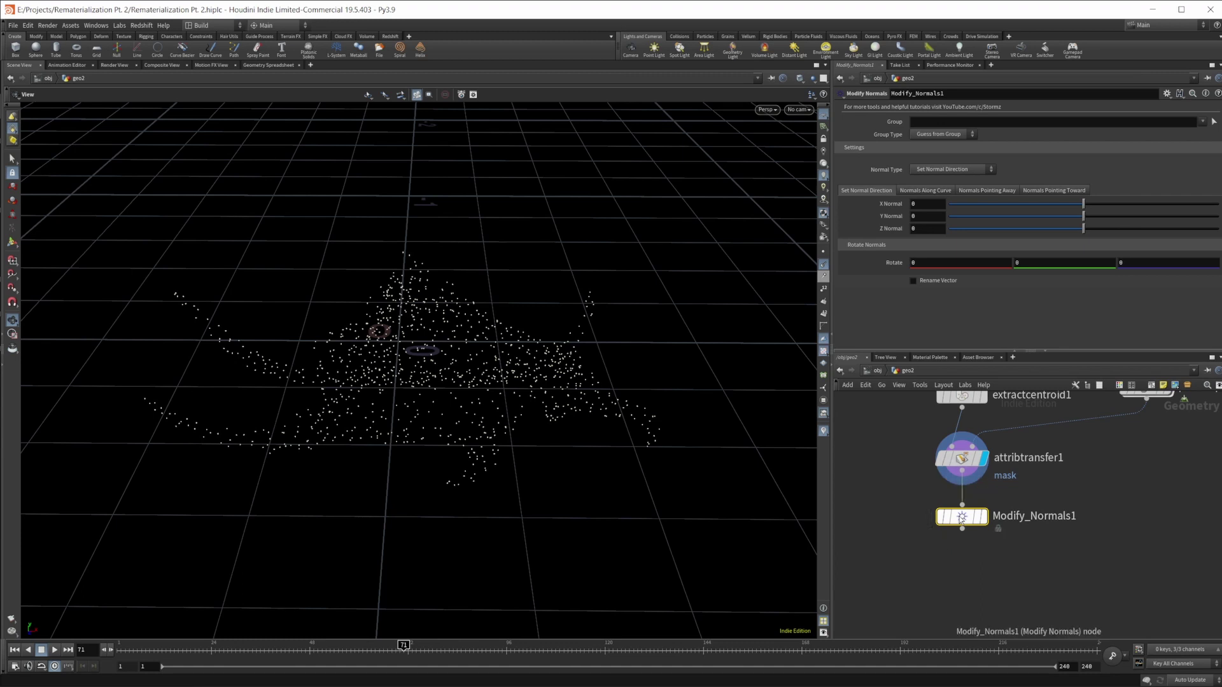
pyautogui.press('r')
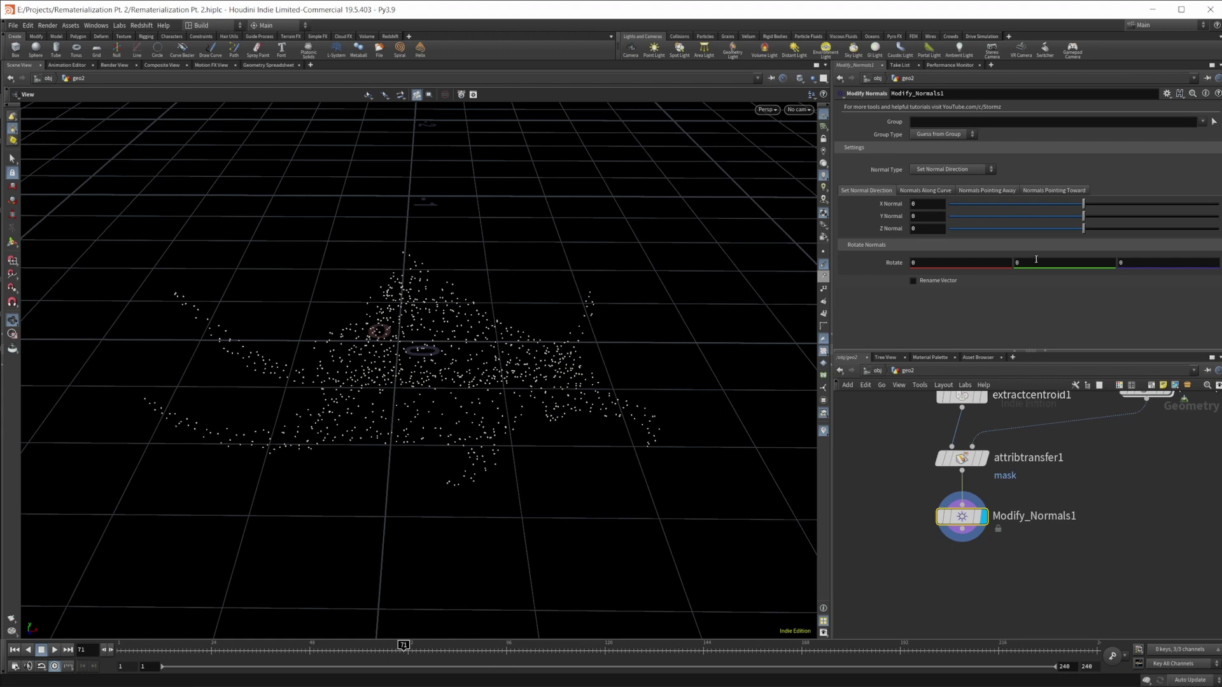
pyautogui.moveTo(1083, 220); pyautogui.dragTo(1215, 268)
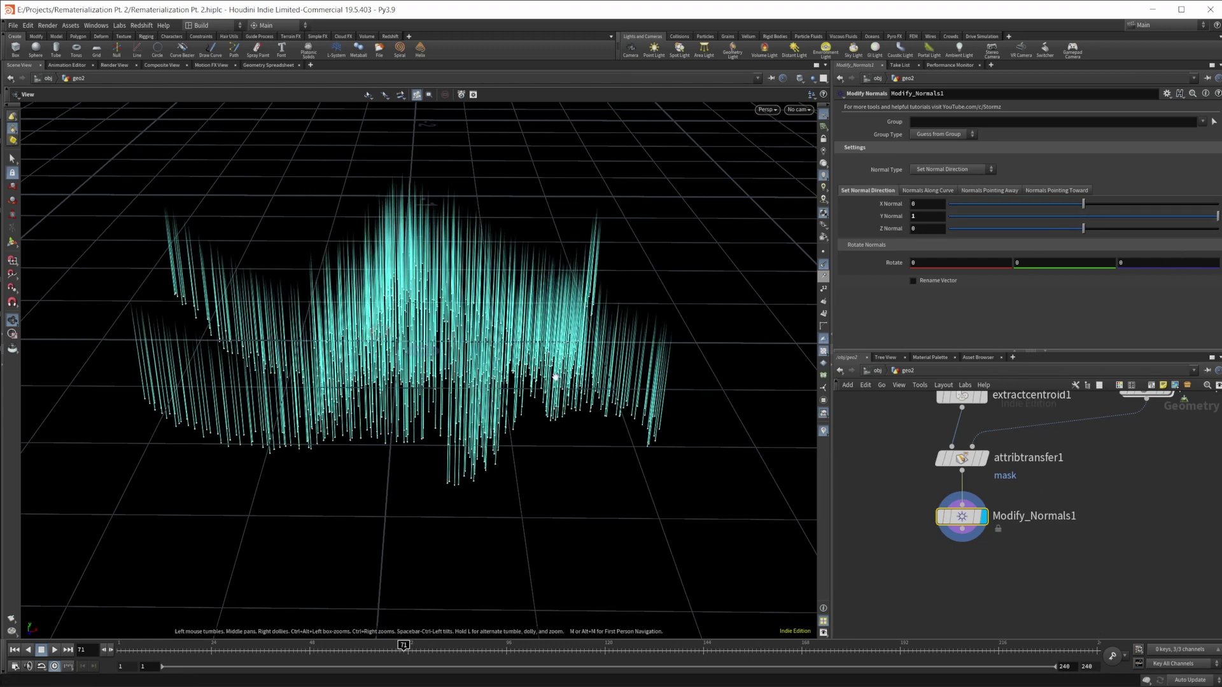
# Step: Add a second Modify Normals node below the first and set its normal type to Normals Pointing Away
pyautogui.moveTo(872, 580); pyautogui.dragTo(891, 522, button='middle')
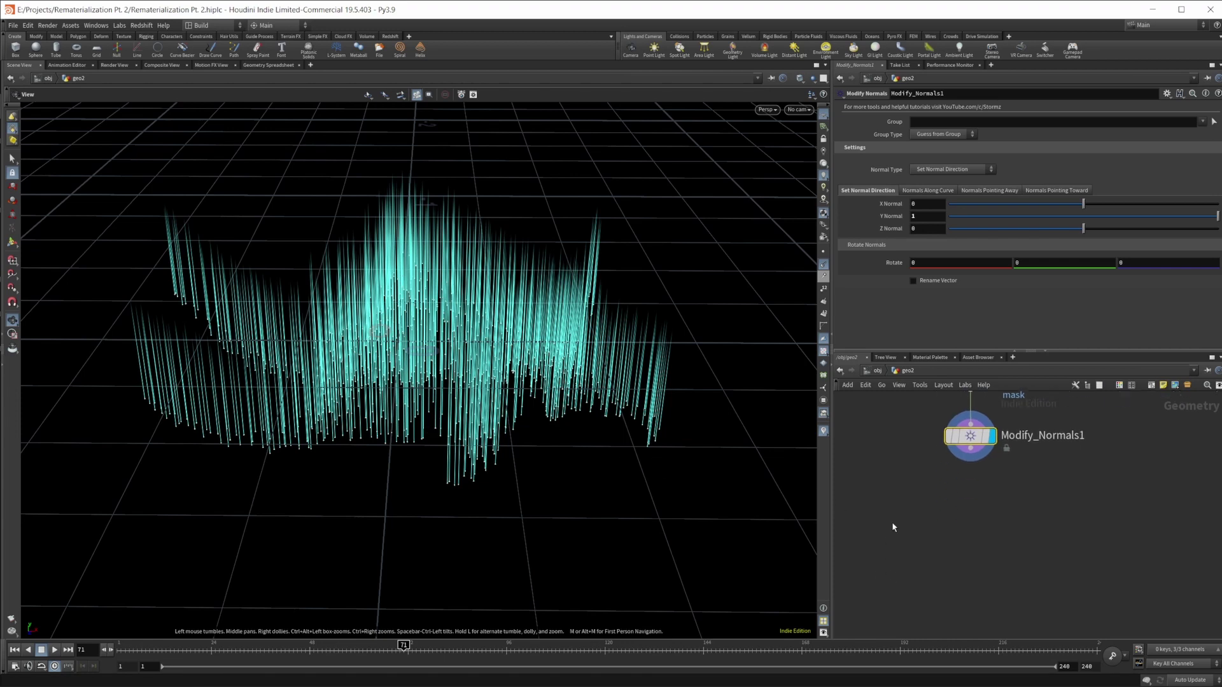
pyautogui.press('Tab')
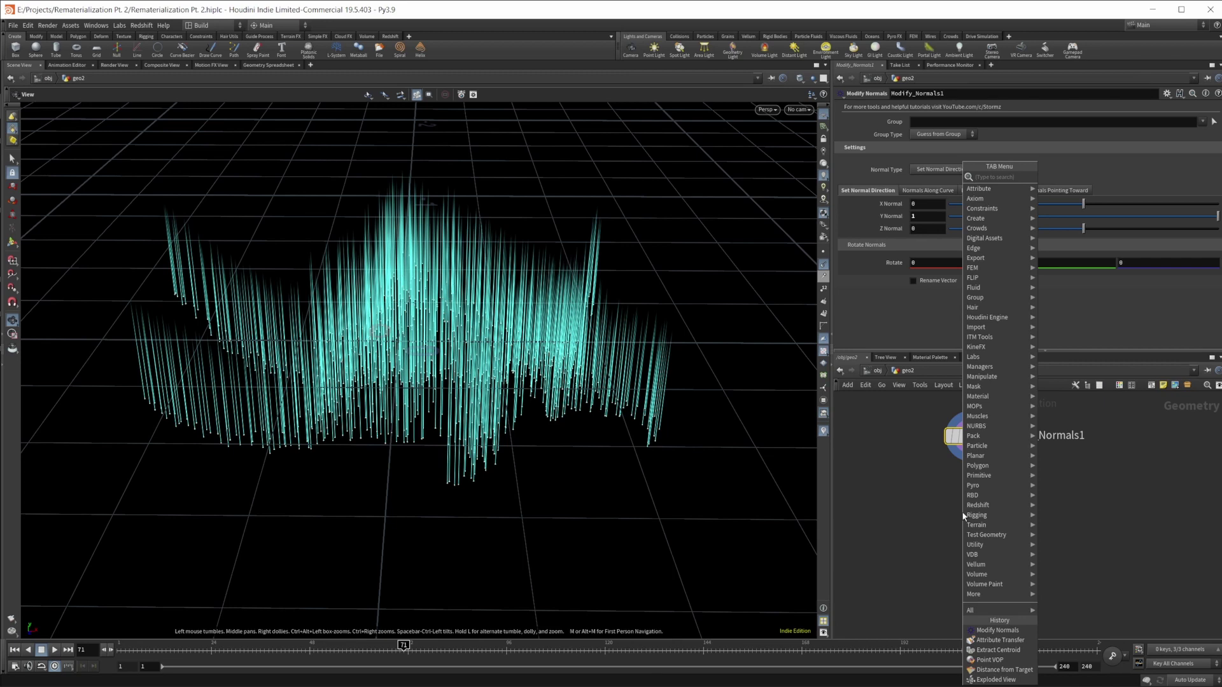
pyautogui.click(997, 630)
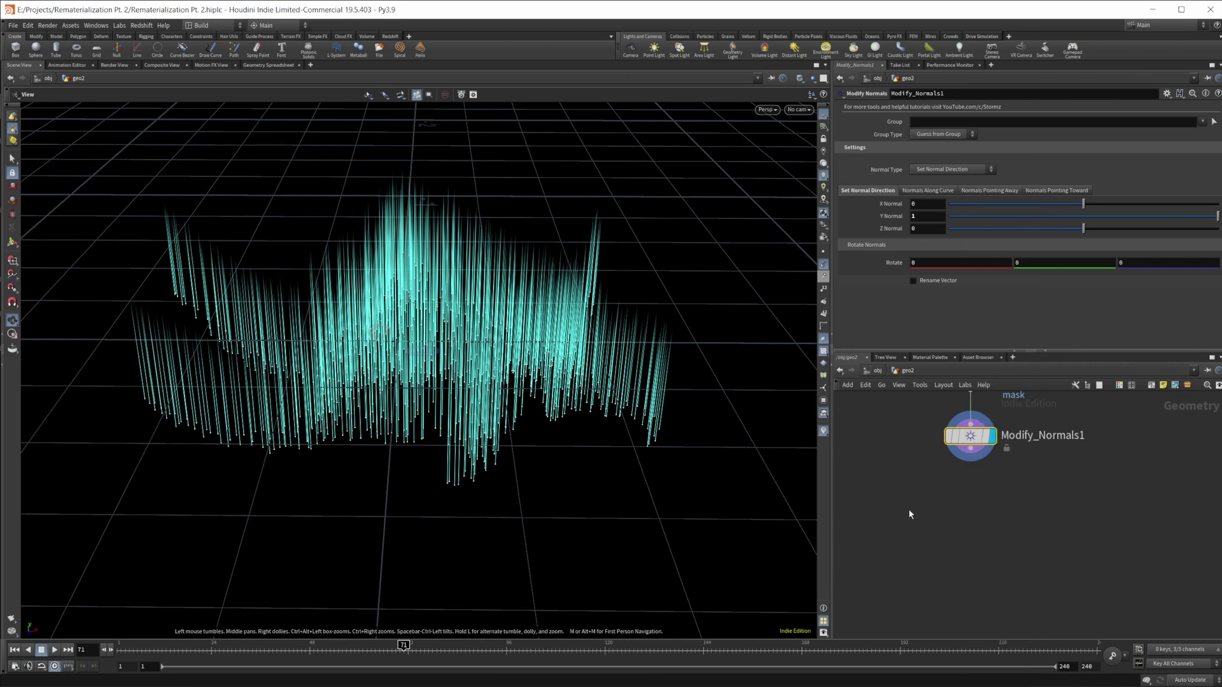
pyautogui.click(984, 484)
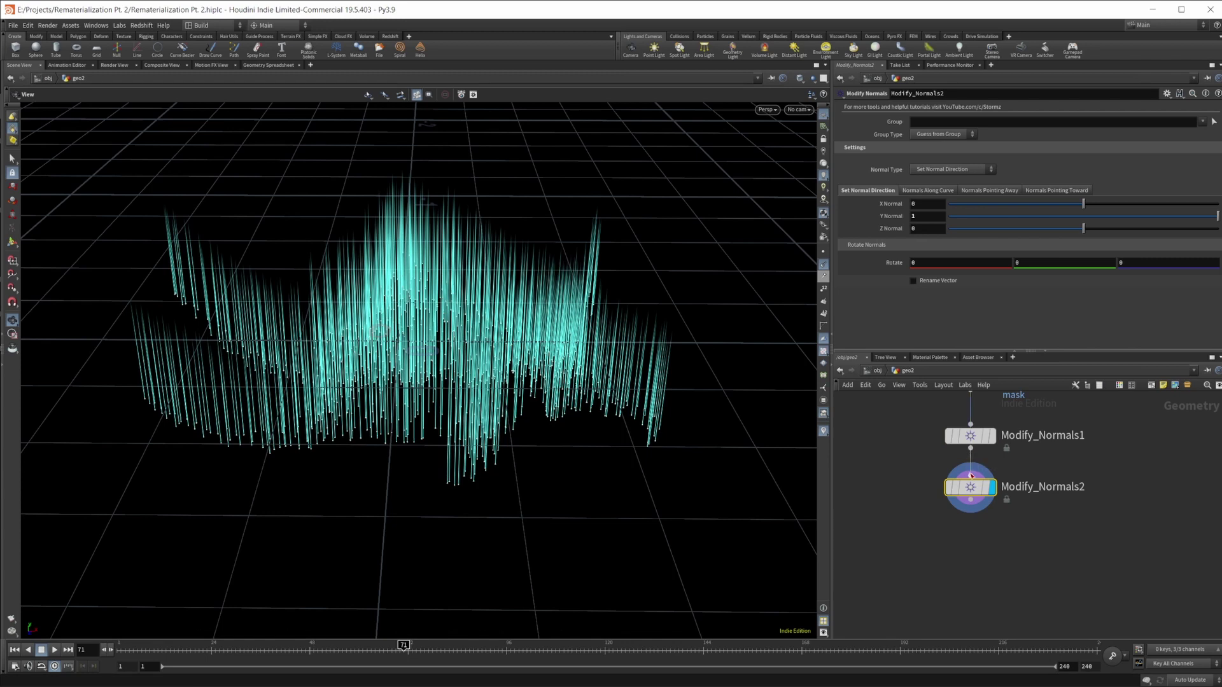
pyautogui.click(966, 170)
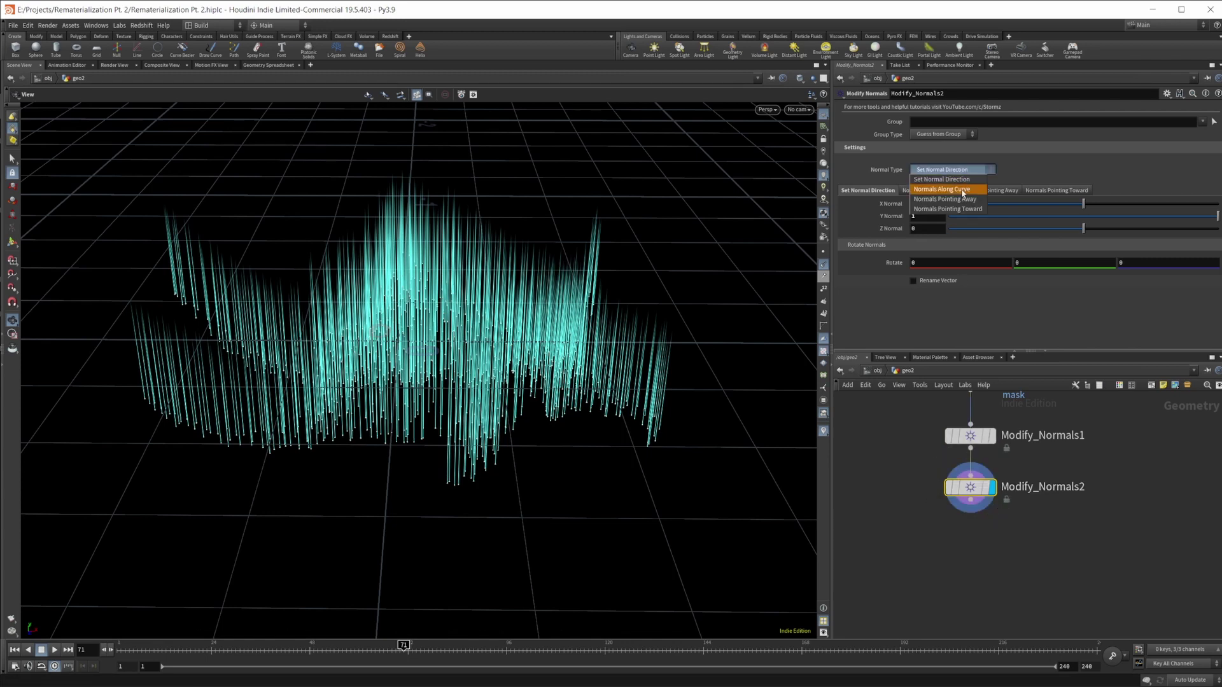
pyautogui.click(978, 200)
pyautogui.click(995, 192)
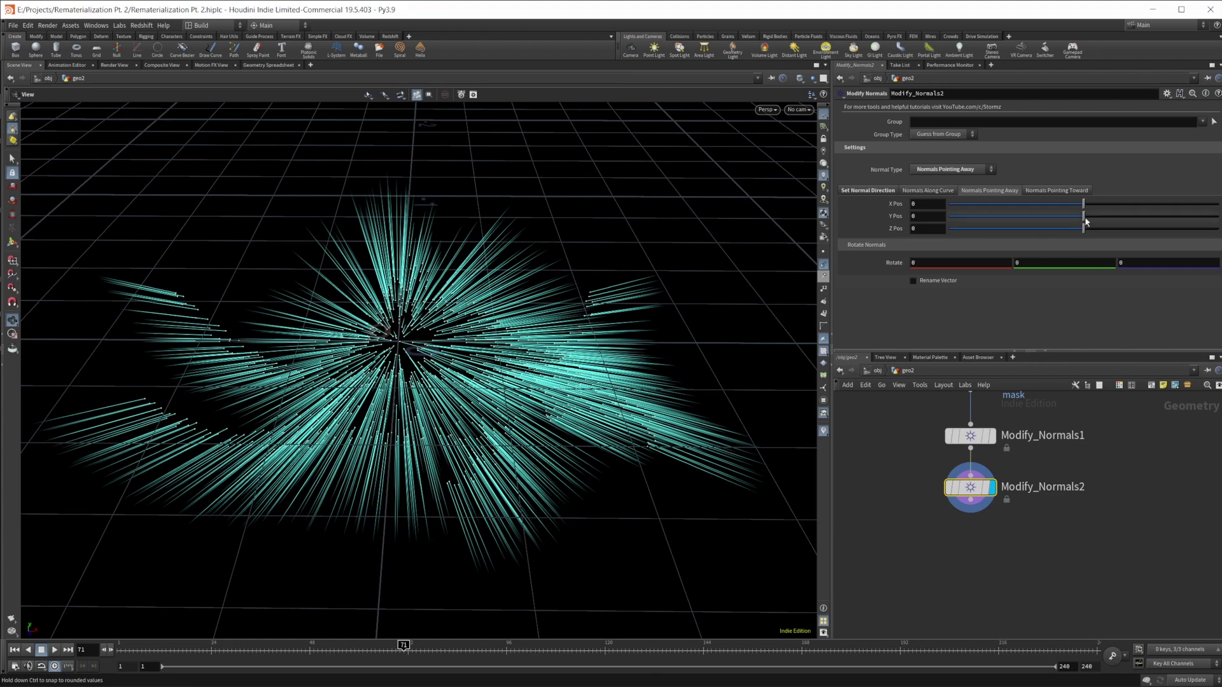
# Step: Set the second Modify Normals node's Y Pos to 0.35 and Y rotation to 92, and inspect the swirling normals
pyautogui.moveTo(1086, 221); pyautogui.dragTo(1087, 220)
pyautogui.moveTo(1055, 261); pyautogui.dragTo(1152, 251, button='middle')
pyautogui.moveTo(410, 416)
pyautogui.mouseDown()
pyautogui.moveTo(403, 428)
pyautogui.moveTo(395, 409)
pyautogui.mouseUp()
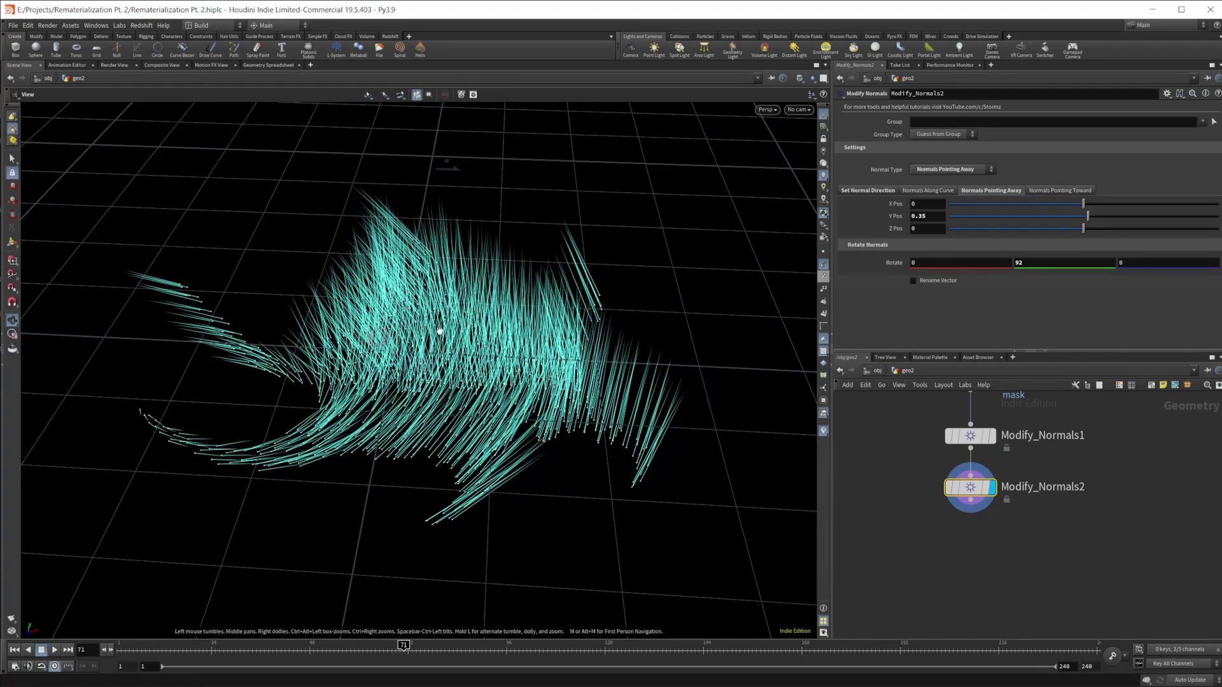
pyautogui.moveTo(472, 389); pyautogui.dragTo(247, 345)
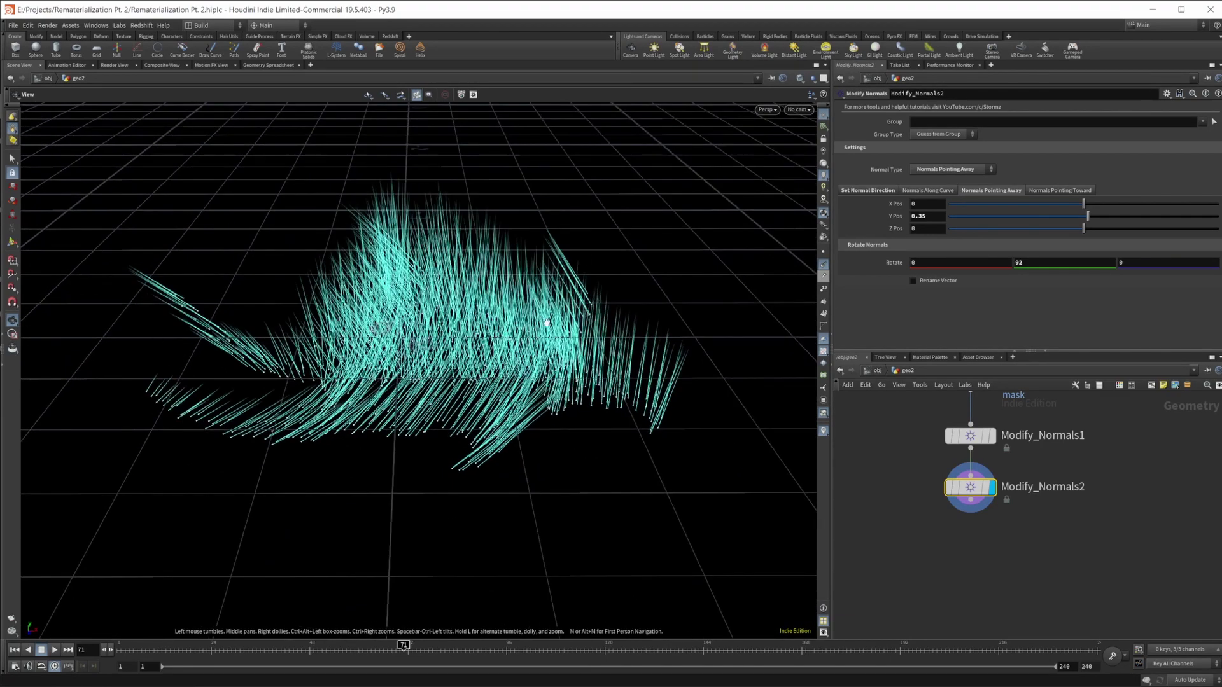
pyautogui.moveTo(442, 442); pyautogui.dragTo(432, 378)
pyautogui.moveTo(441, 331); pyautogui.dragTo(441, 360)
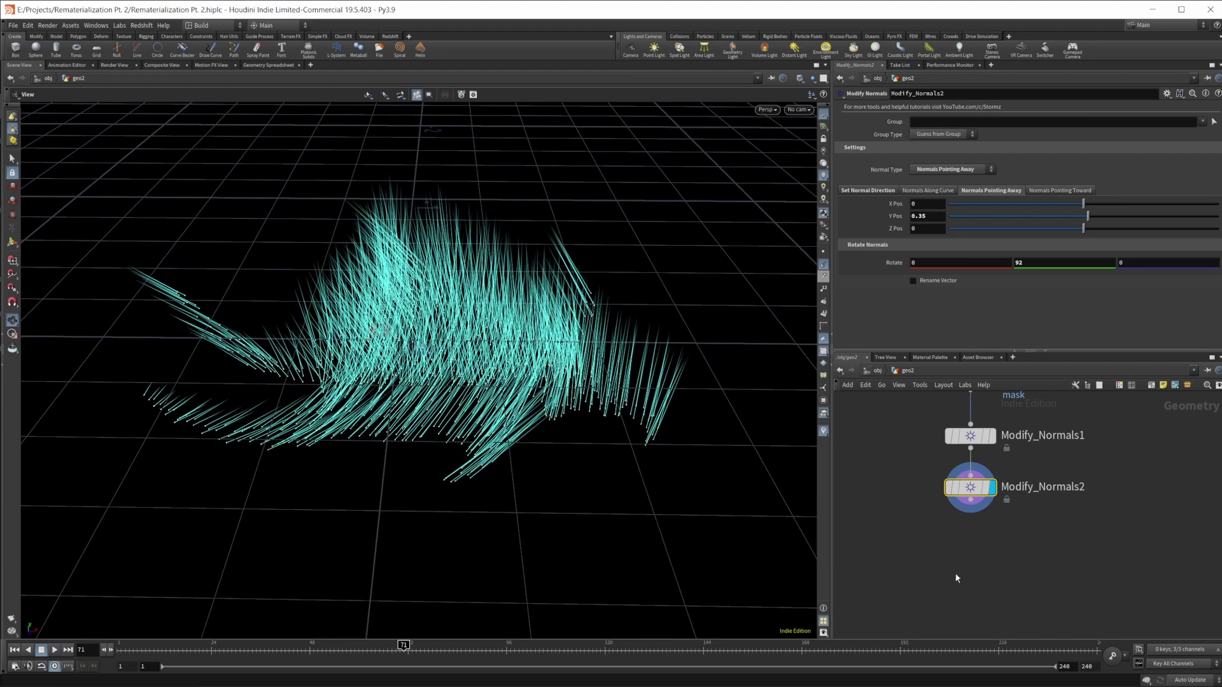
# Step: Add a Point VOP after the second Modify Normals node and open its inner network
pyautogui.moveTo(974, 574); pyautogui.dragTo(965, 519, button='middle')
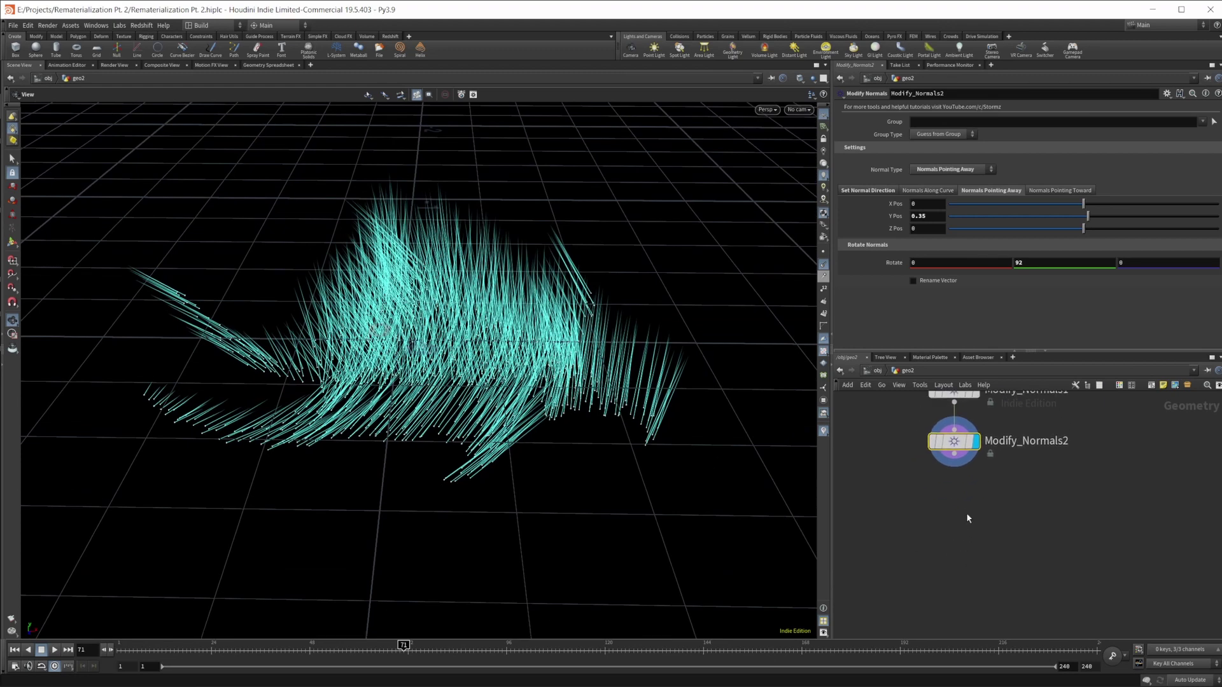
pyautogui.press('Tab')
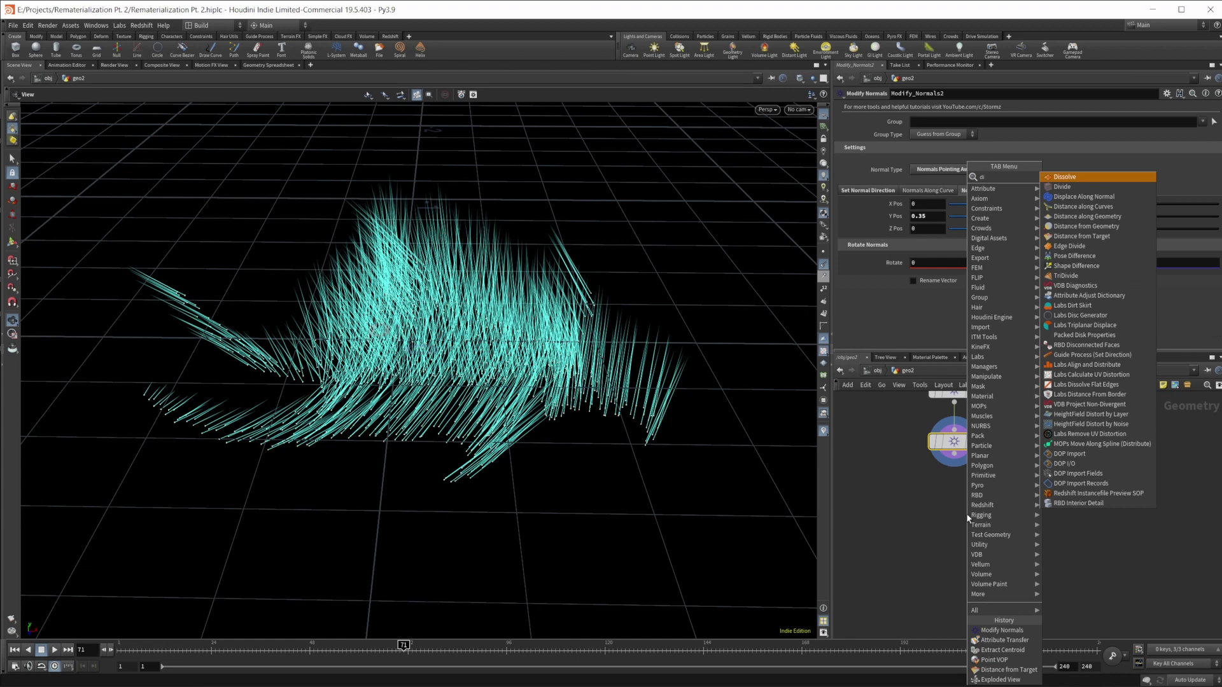
pyautogui.write('poin')
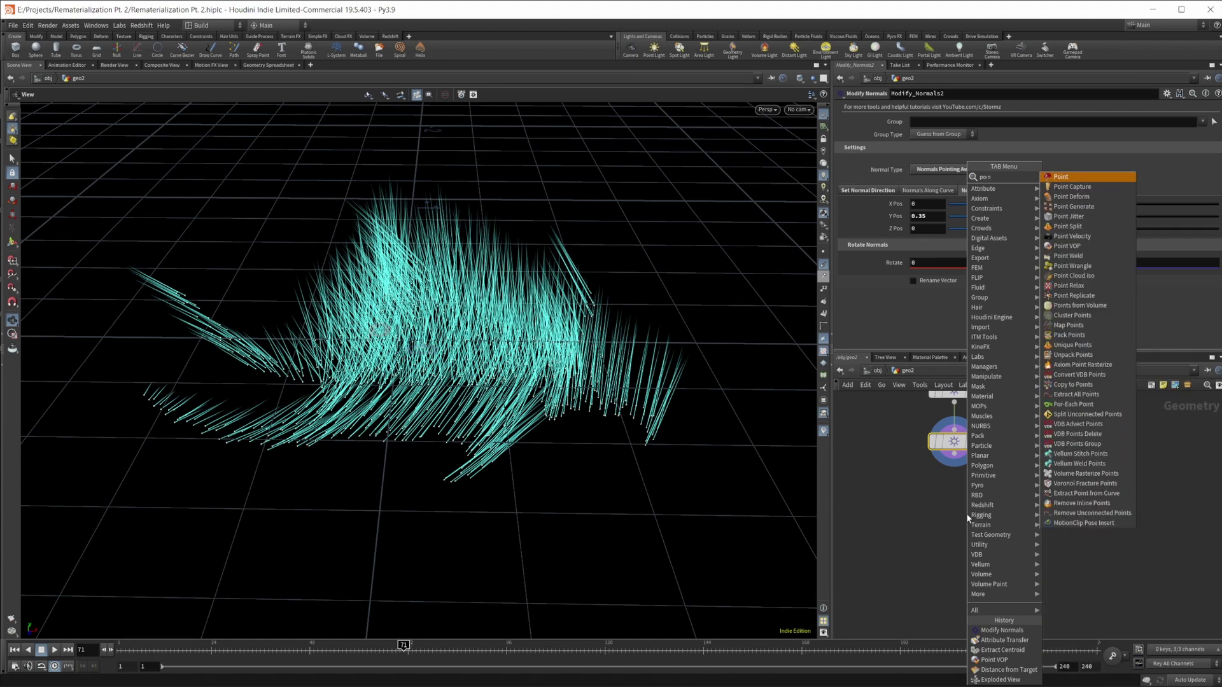
pyautogui.write('t vop')
pyautogui.press('Return')
pyautogui.click(963, 502)
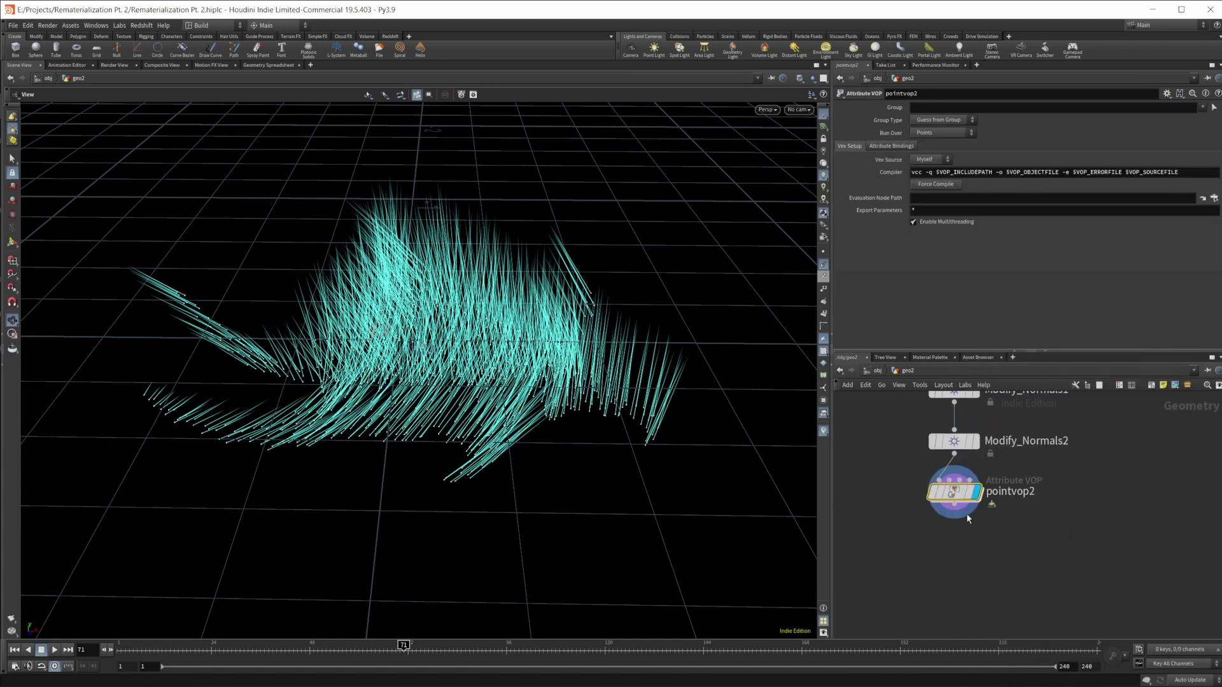
pyautogui.doubleClick(964, 502)
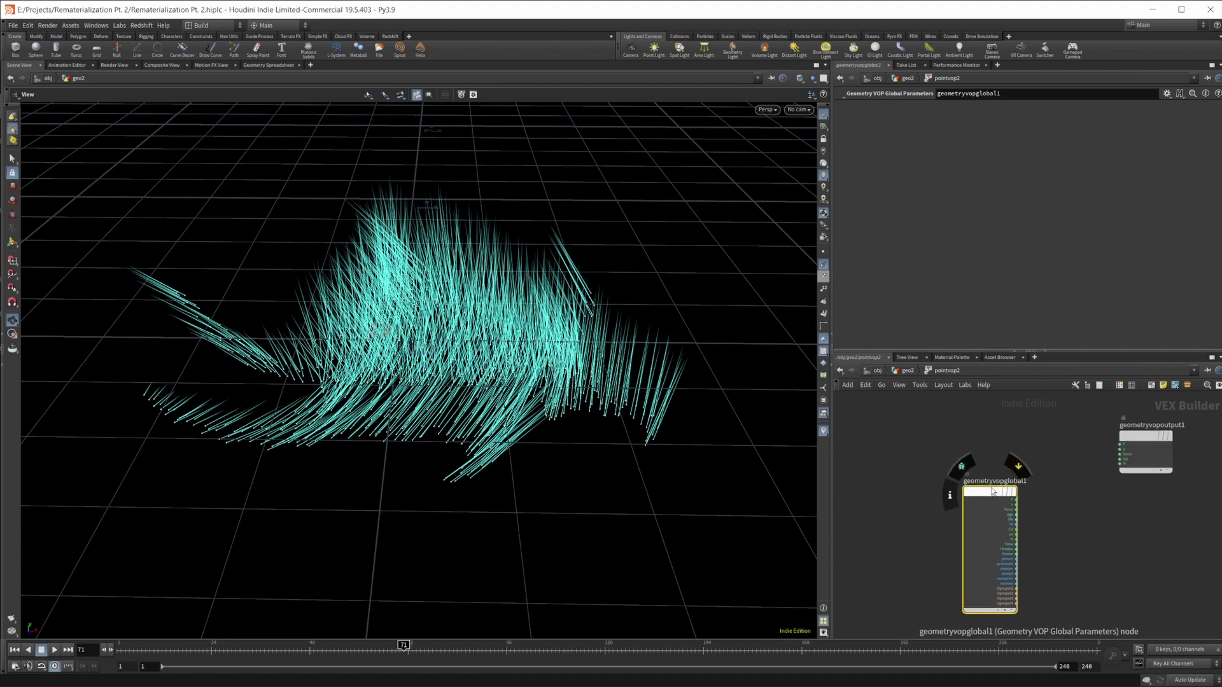
# Step: Add a Displace Along Normal node, feeding it the global P and connecting its dispP to the output's P
pyautogui.press('Tab')
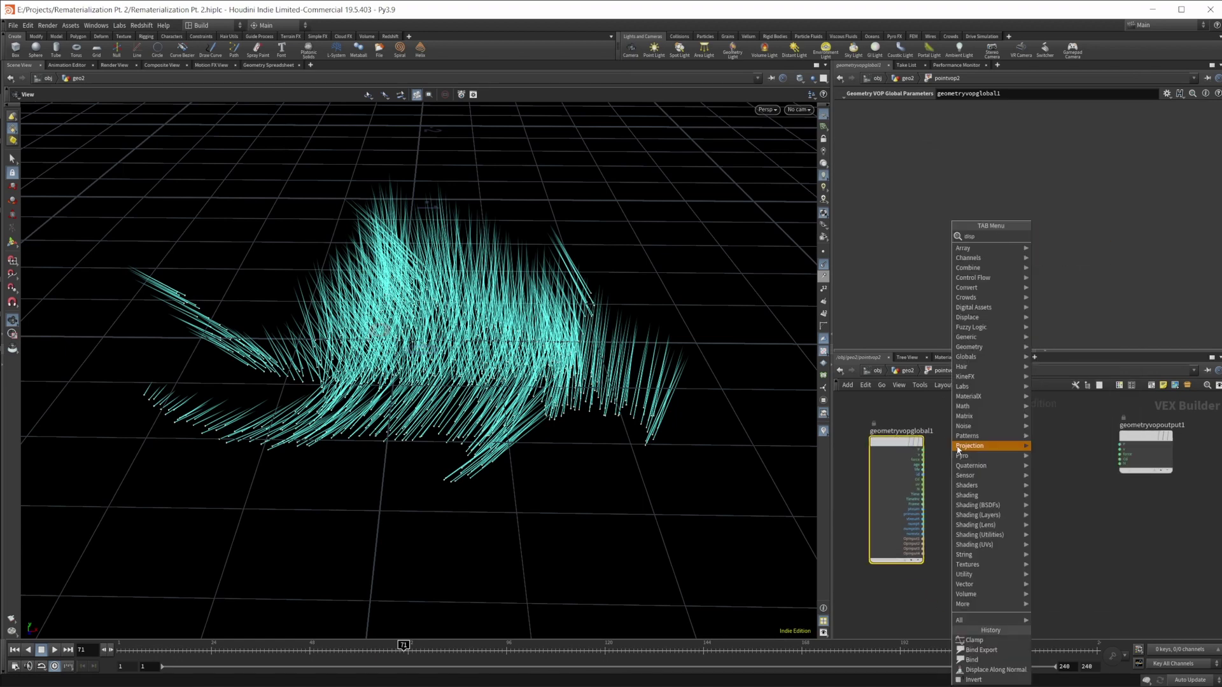
pyautogui.click(957, 449)
pyautogui.click(987, 461)
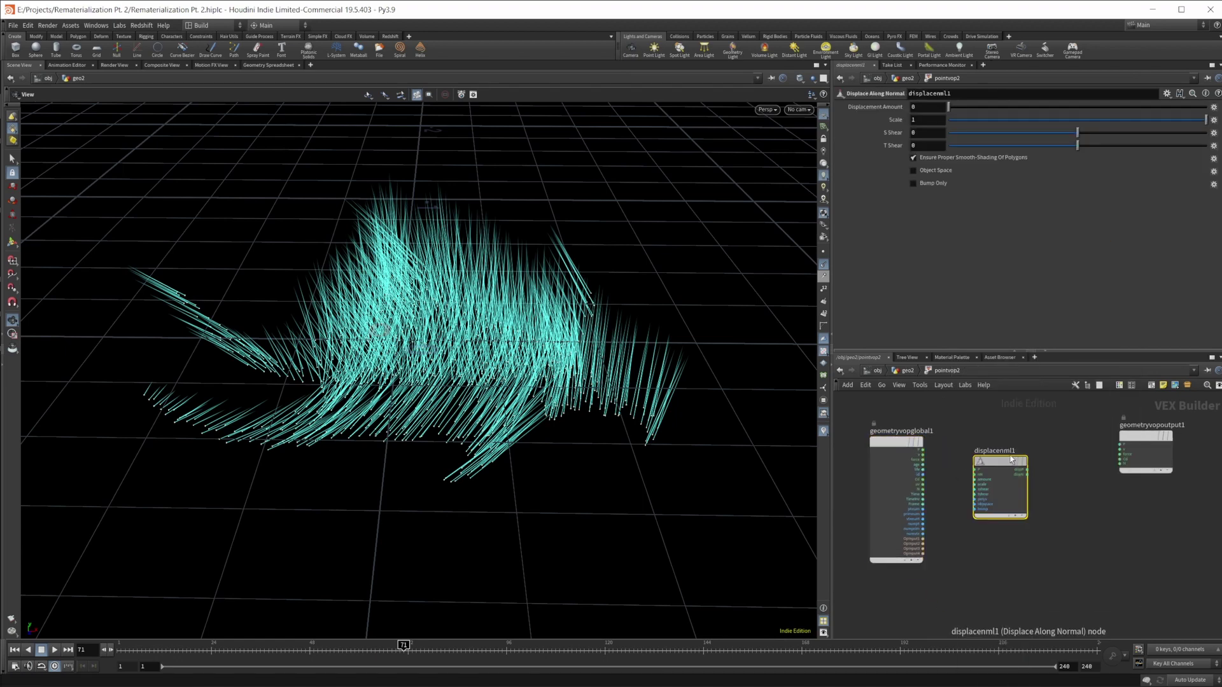
pyautogui.scroll(3, 929, 452)
pyautogui.click(995, 490)
pyautogui.moveTo(995, 490); pyautogui.dragTo(932, 500, button='middle')
pyautogui.click(1023, 499)
pyautogui.click(1183, 456)
pyautogui.moveTo(971, 494); pyautogui.dragTo(1006, 460)
# Step: Promote the displacement amount to a parameter, return to the geo2 network, and hide the normals in the viewport
pyautogui.rightClick(996, 487)
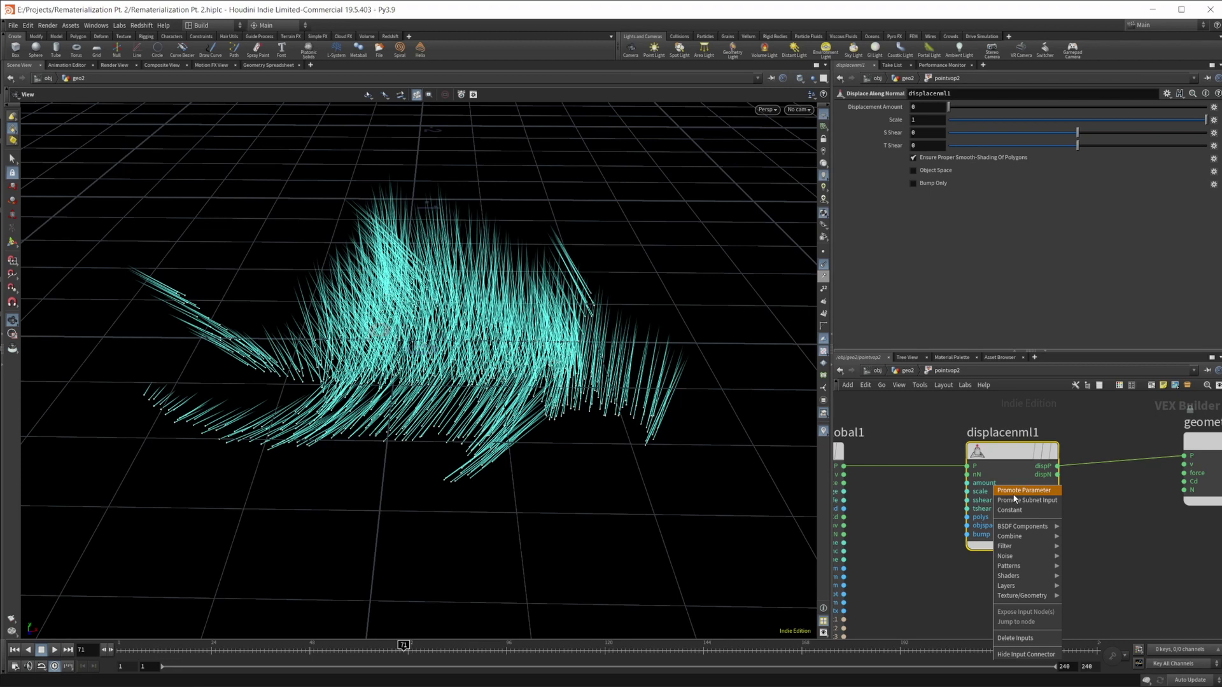
pyautogui.click(1014, 495)
pyautogui.click(906, 370)
pyautogui.click(925, 401)
pyautogui.click(823, 288)
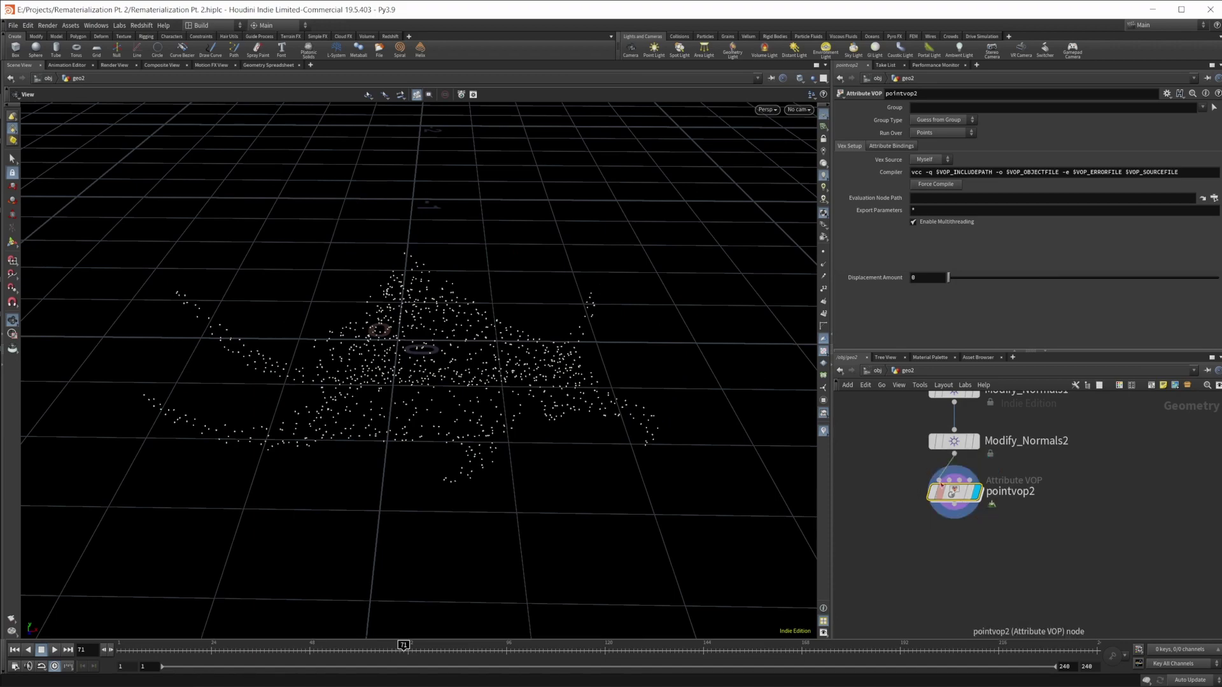
# Step: Set the Point VOP's Displacement Amount to 0.519, checking the displaced points from different angles
pyautogui.moveTo(949, 278); pyautogui.dragTo(1071, 278)
pyautogui.moveTo(592, 286); pyautogui.dragTo(728, 341)
pyautogui.moveTo(1072, 277); pyautogui.dragTo(1088, 364)
pyautogui.moveTo(431, 477)
pyautogui.mouseDown()
pyautogui.moveTo(436, 444)
pyautogui.moveTo(439, 476)
pyautogui.mouseUp()
# Step: Add a Point Jitter node after the second Point VOP and set its scale to 0.13
pyautogui.moveTo(936, 604); pyautogui.dragTo(957, 577, button='middle')
pyautogui.press('Tab')
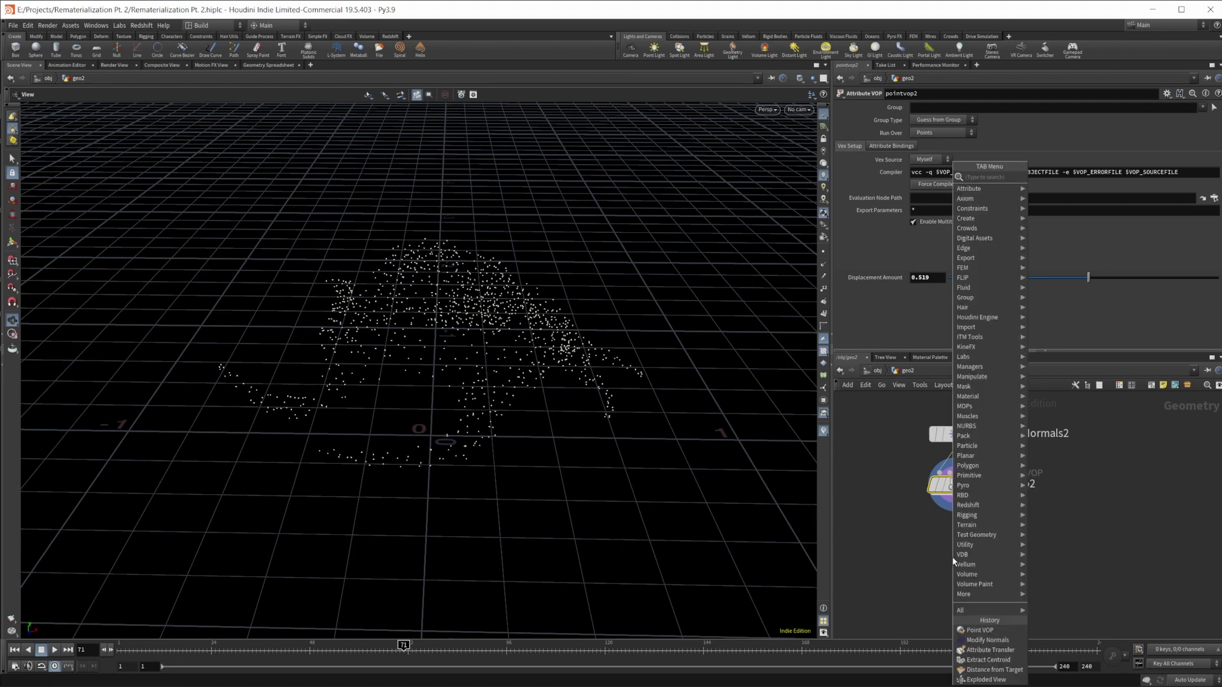
pyautogui.write('jitter')
pyautogui.press('Return')
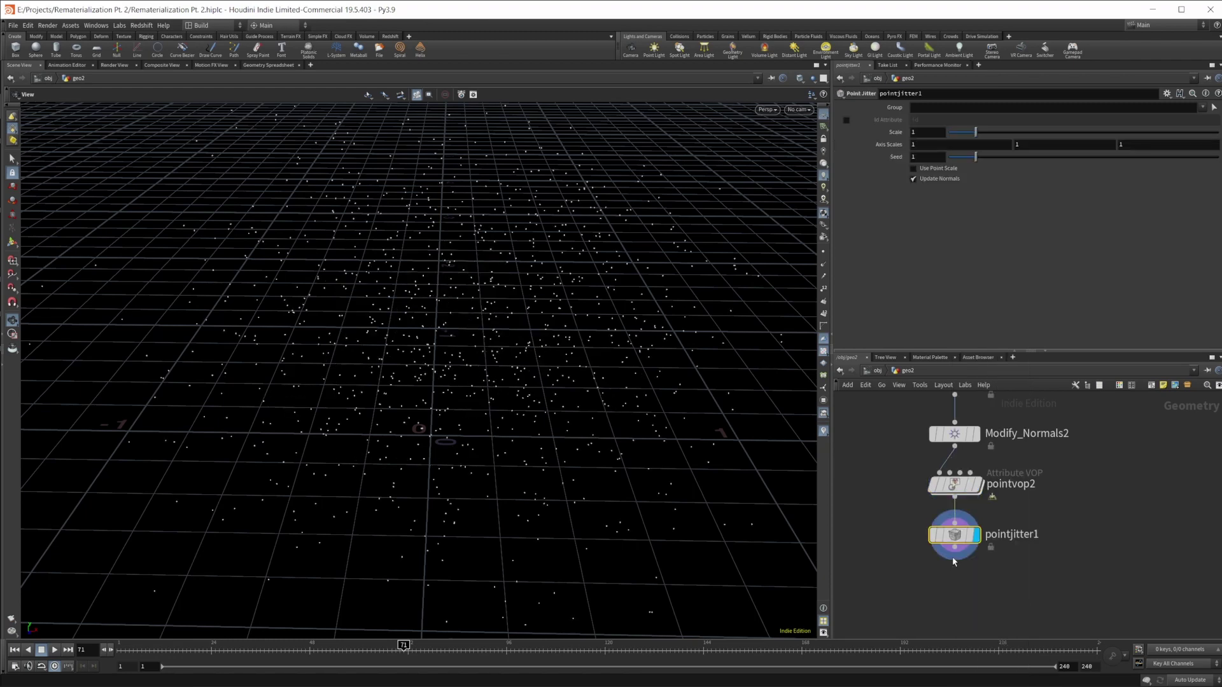
pyautogui.moveTo(975, 132); pyautogui.dragTo(950, 137)
pyautogui.moveTo(445, 318); pyautogui.dragTo(477, 404)
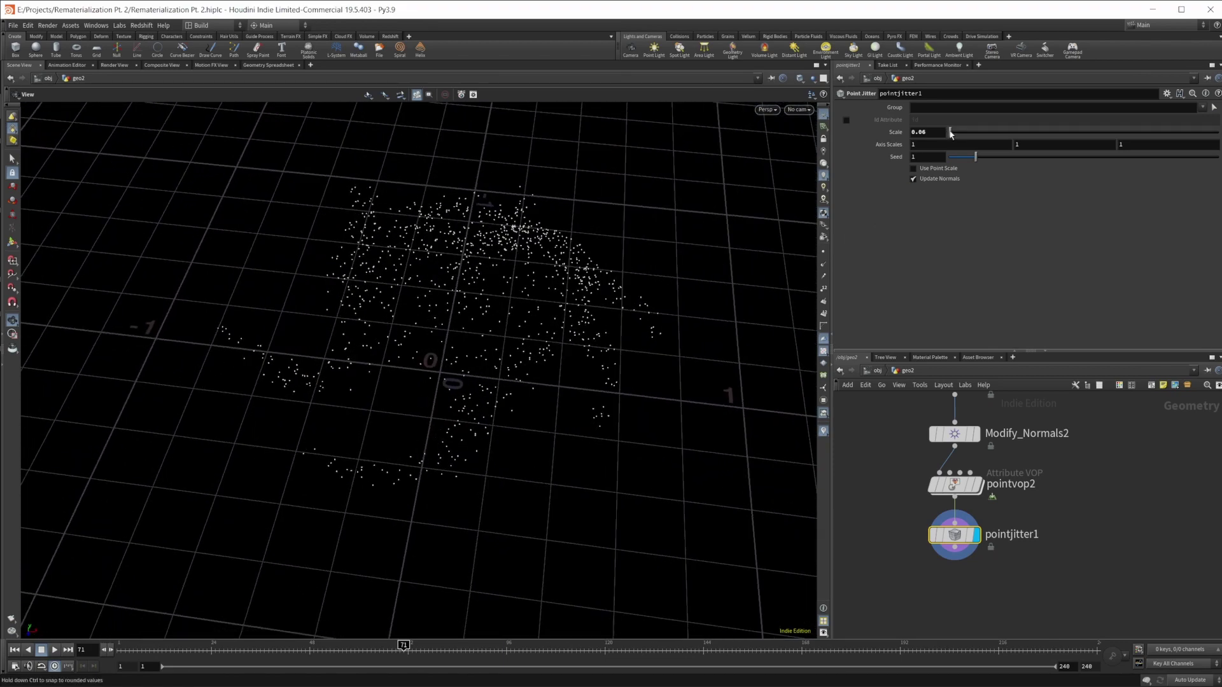
pyautogui.moveTo(951, 133); pyautogui.dragTo(954, 134)
pyautogui.moveTo(567, 313)
pyautogui.mouseDown()
pyautogui.moveTo(592, 251)
pyautogui.moveTo(559, 286)
pyautogui.moveTo(566, 296)
pyautogui.mouseUp()
# Step: Add an Attribute Randomize node below Point Jitter
pyautogui.moveTo(953, 624); pyautogui.dragTo(971, 538, button='middle')
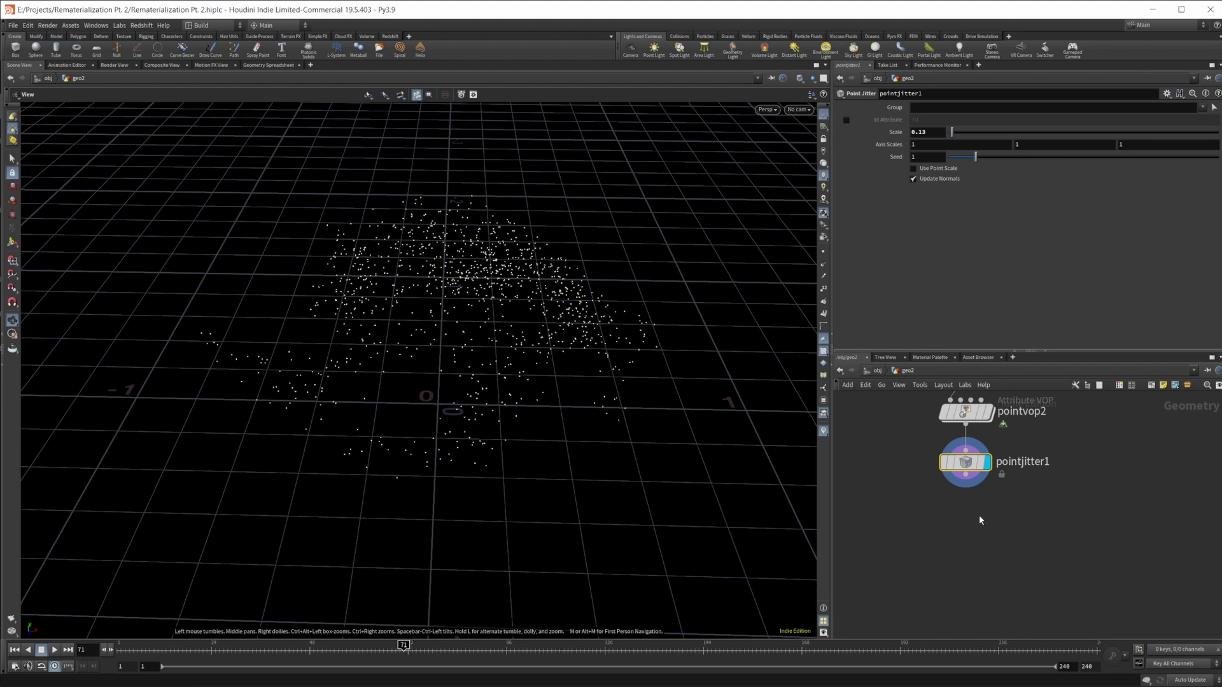
pyautogui.press('Tab')
pyautogui.write('att t')
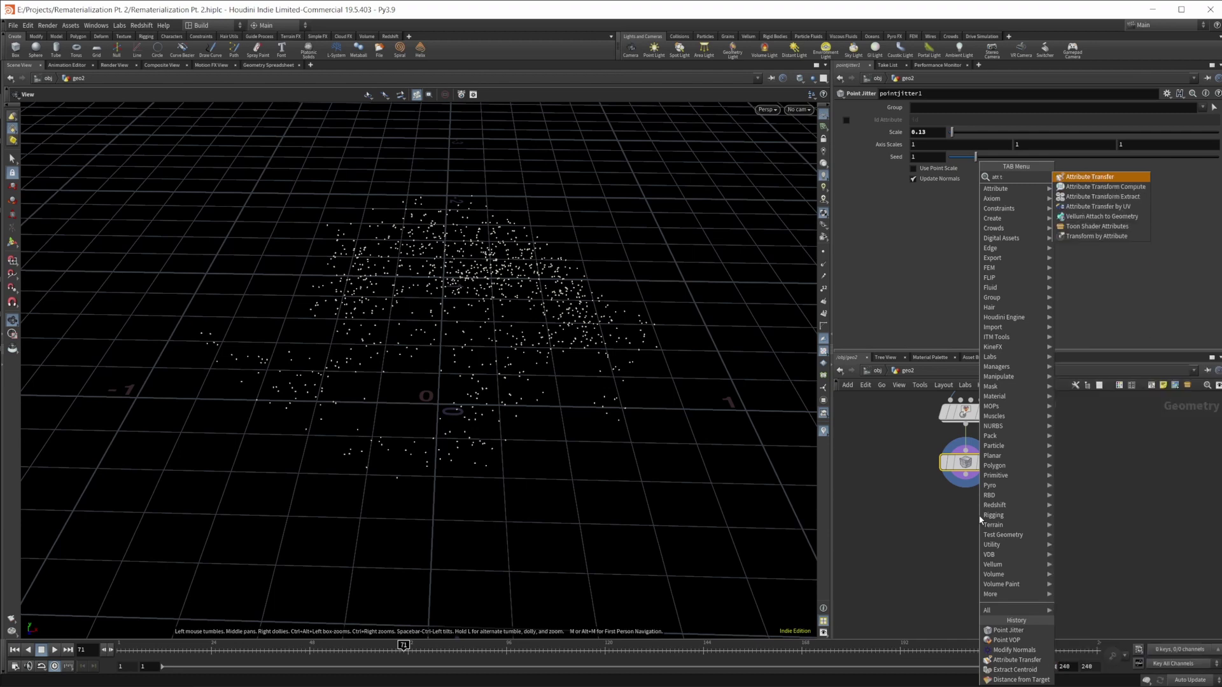
pyautogui.press('BackSpace')
pyautogui.write('r')
pyautogui.press('Return')
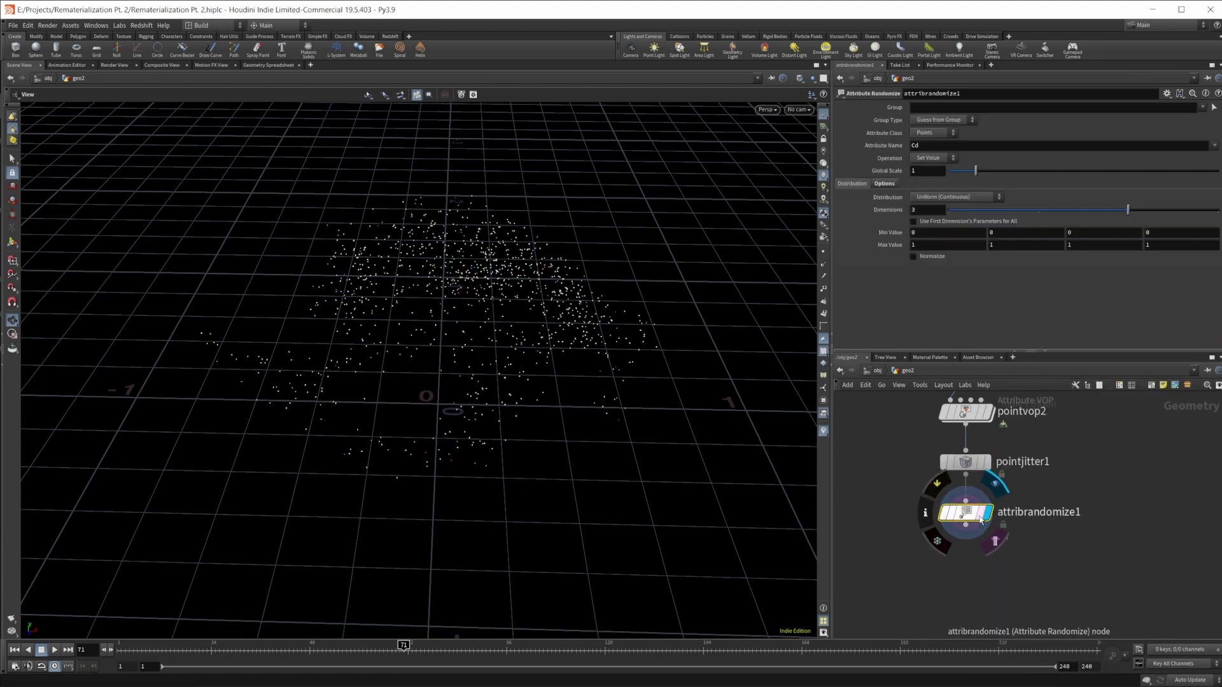
# Step: Set the Attribute Randomize node's attribute name to orient with 4 dimensions
pyautogui.click(929, 148)
pyautogui.write('prient')
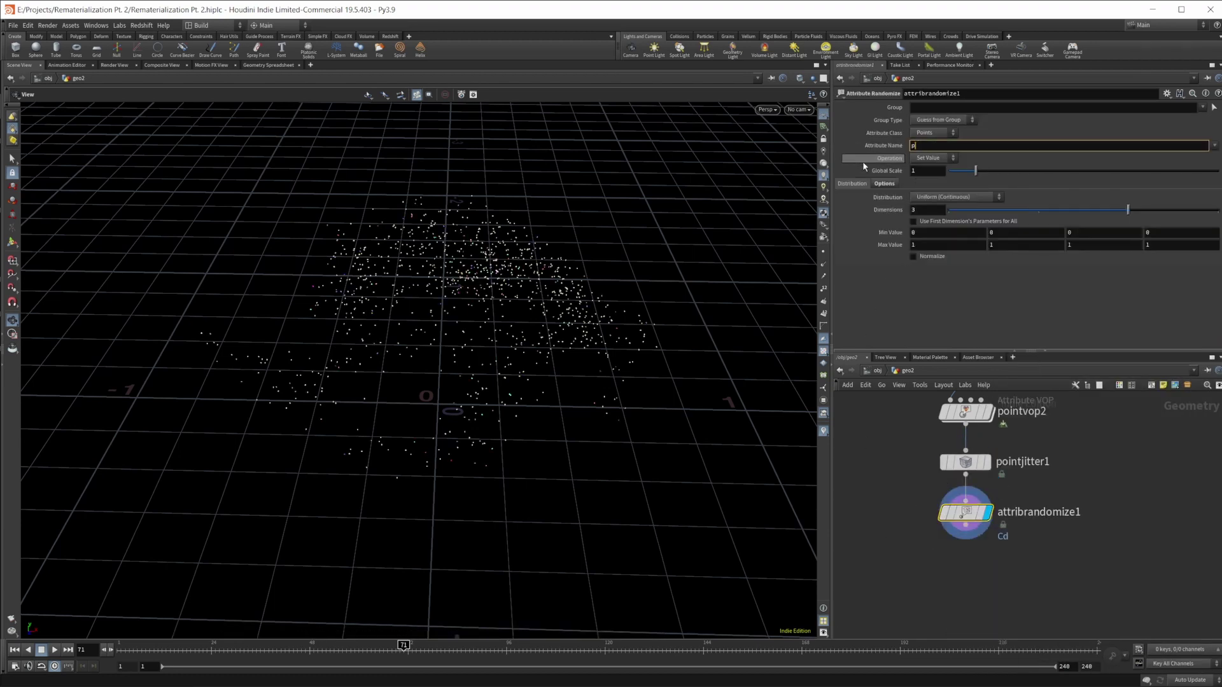
pyautogui.press('BackSpace')
pyautogui.press('BackSpace')
pyautogui.press('BackSpace')
pyautogui.press('BackSpace')
pyautogui.press('BackSpace')
pyautogui.press('BackSpace')
pyautogui.write('orient')
pyautogui.press('Return')
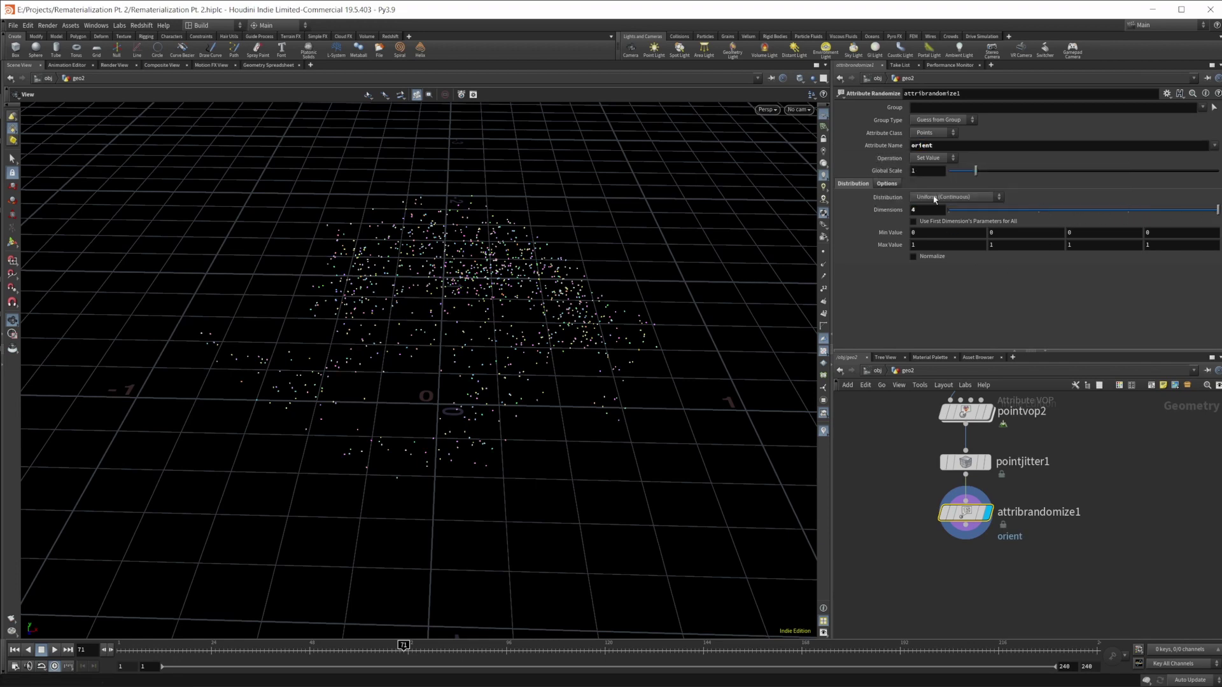
# Step: Set the orient distribution to Inside Sphere and view the points' attributes in the geometry spreadsheet
pyautogui.click(954, 197)
pyautogui.click(958, 256)
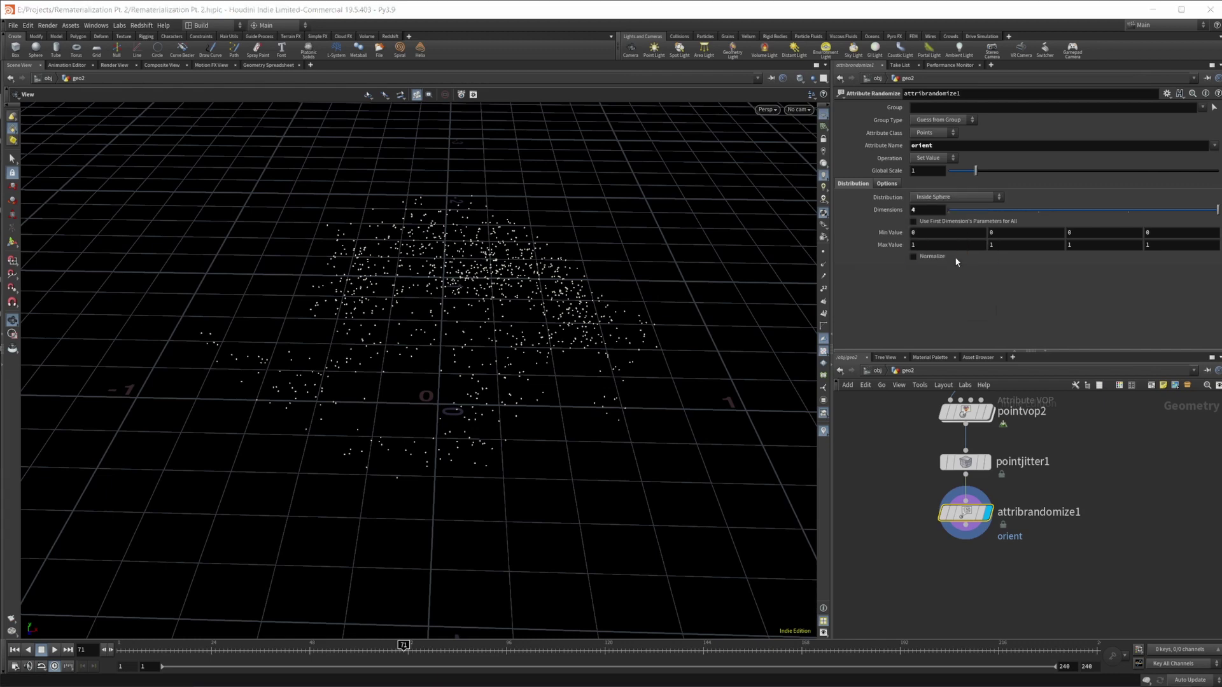
pyautogui.click(268, 65)
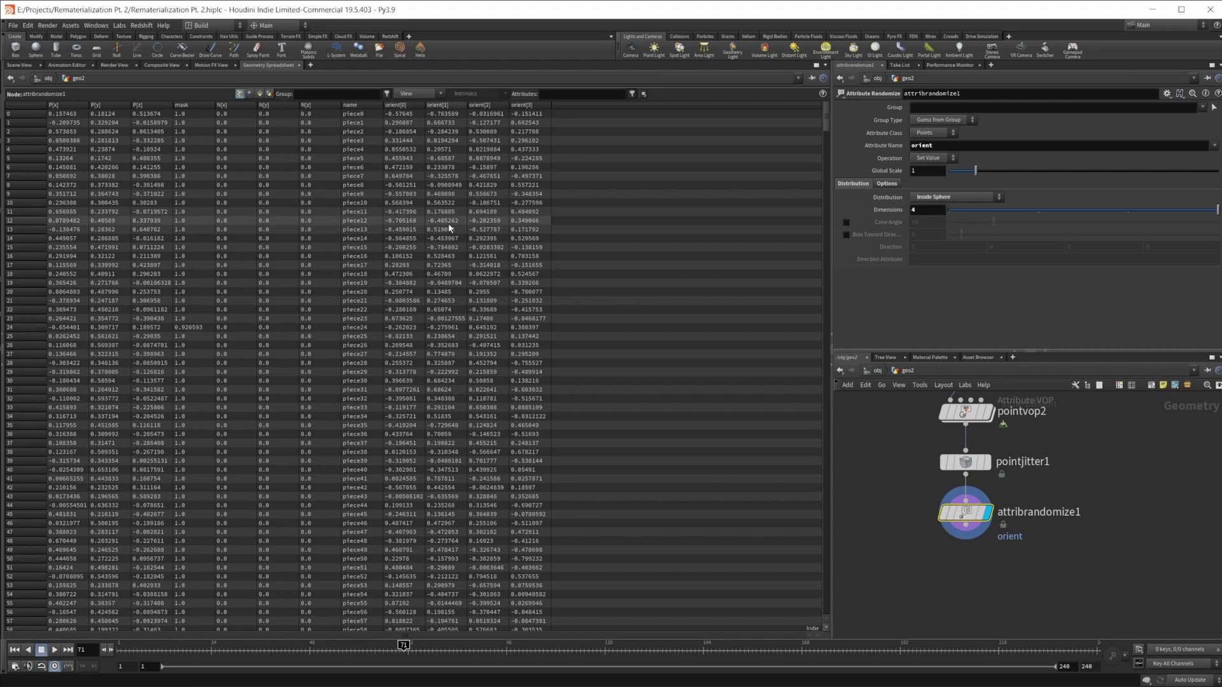
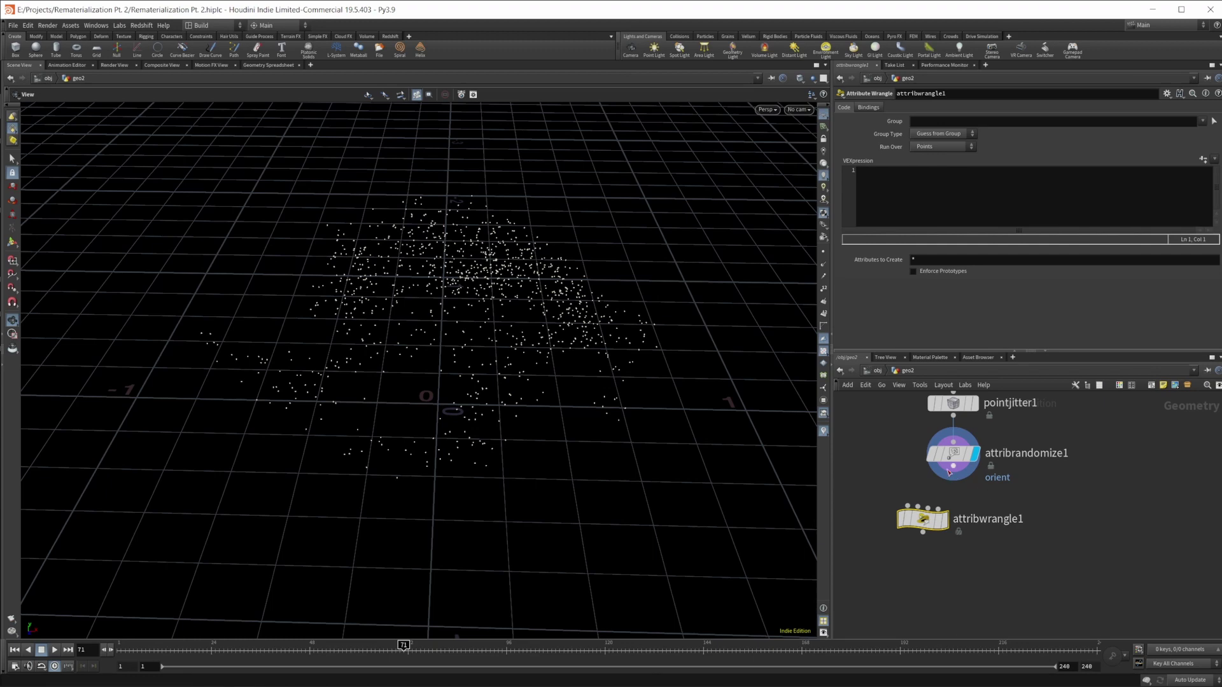
# Step: Wire the Attribute Randomize node into the Attribute Wrangle's first input and the undisplaced centroid points into its second input
pyautogui.moveTo(952, 482); pyautogui.dragTo(909, 507)
pyautogui.moveTo(1019, 499); pyautogui.dragTo(1027, 515, button='middle')
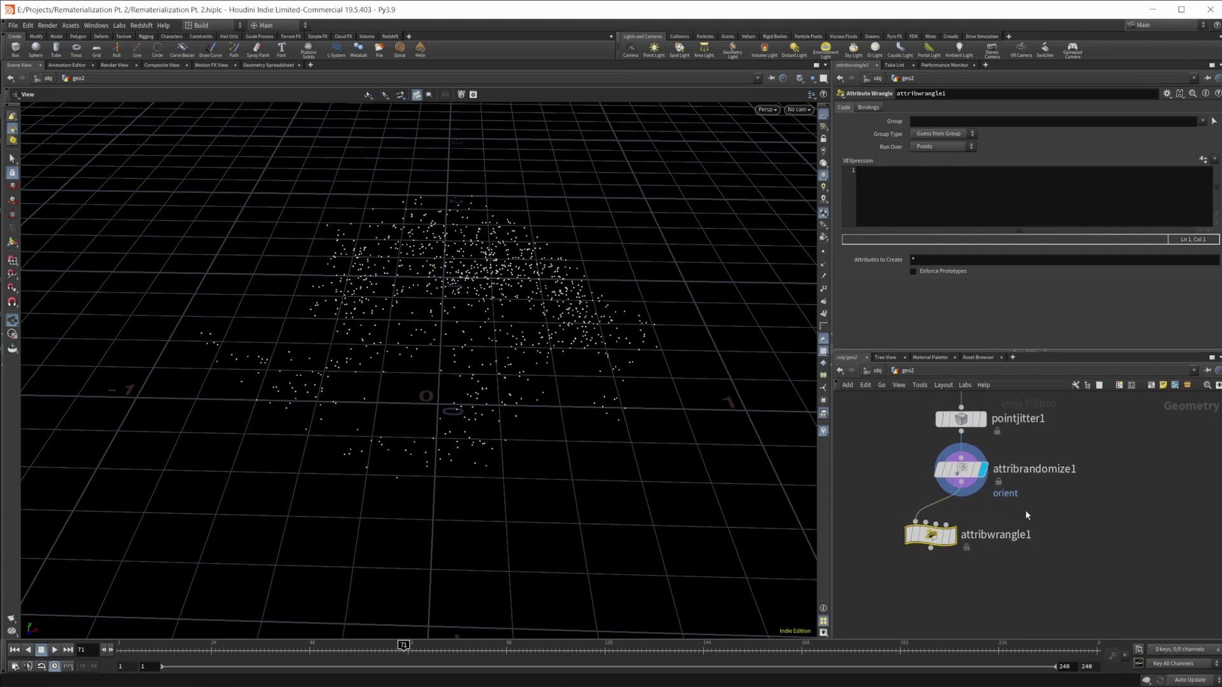
pyautogui.moveTo(884, 476); pyautogui.dragTo(923, 432, button='middle')
pyautogui.click(953, 484)
pyautogui.scroll(4, 907, 569)
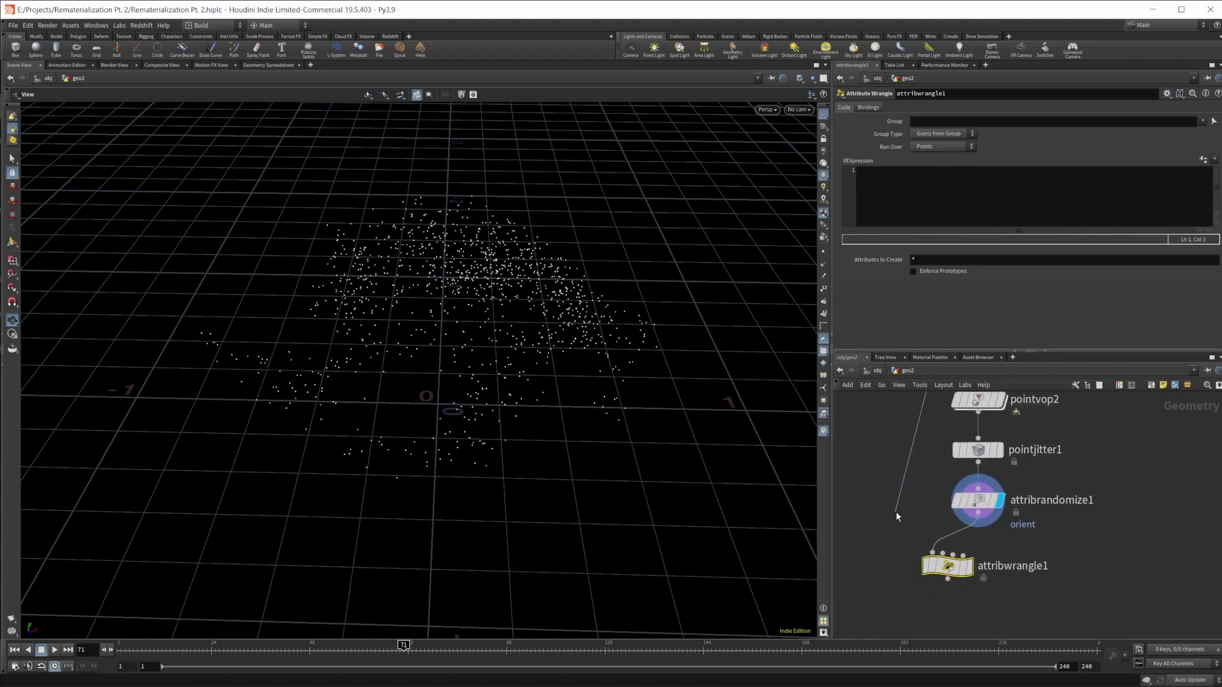
pyautogui.click(935, 540)
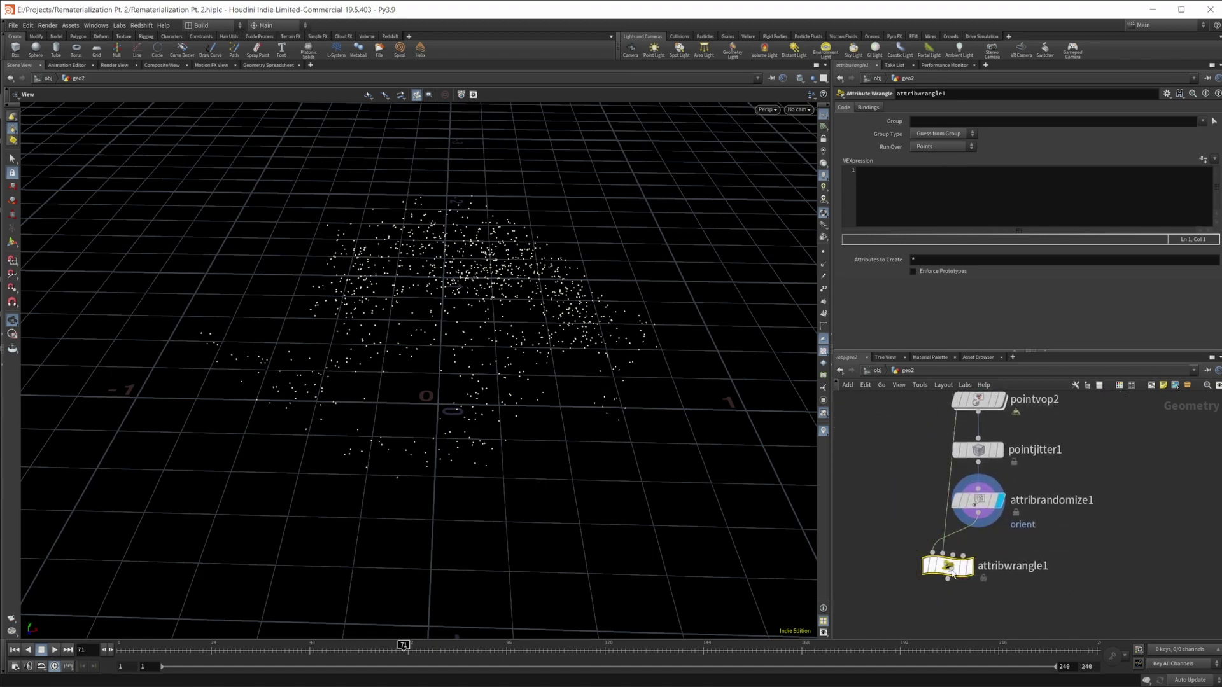
pyautogui.click(991, 201)
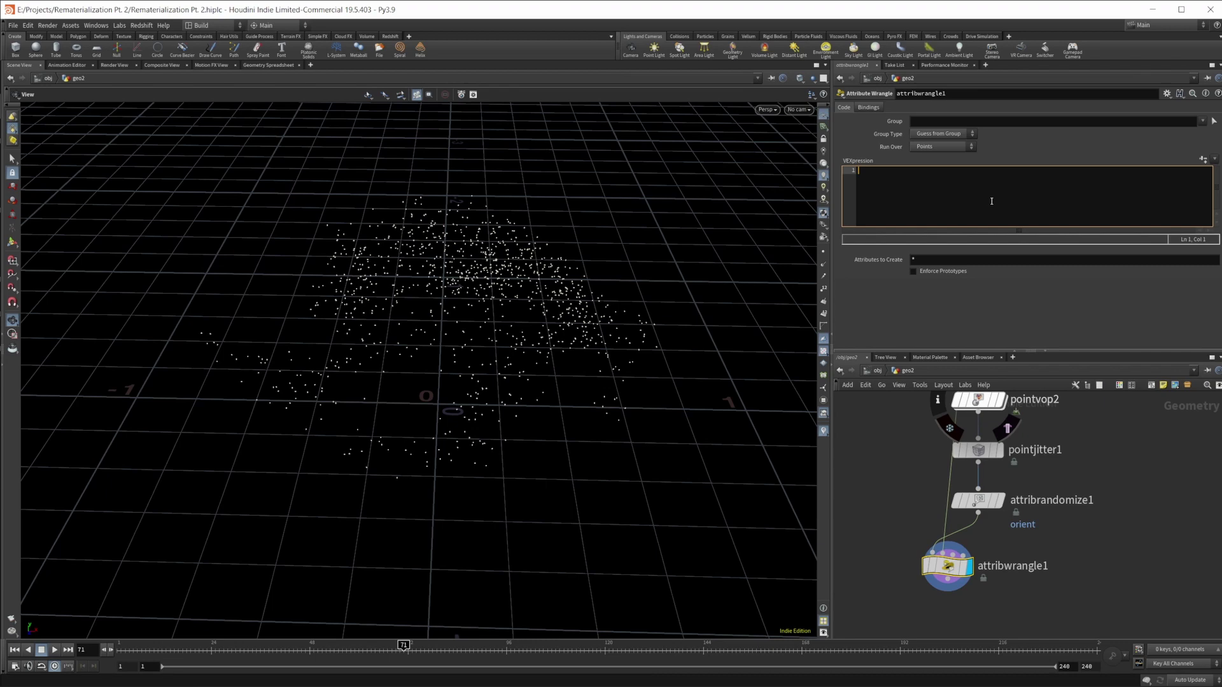
pyautogui.write('vector final')
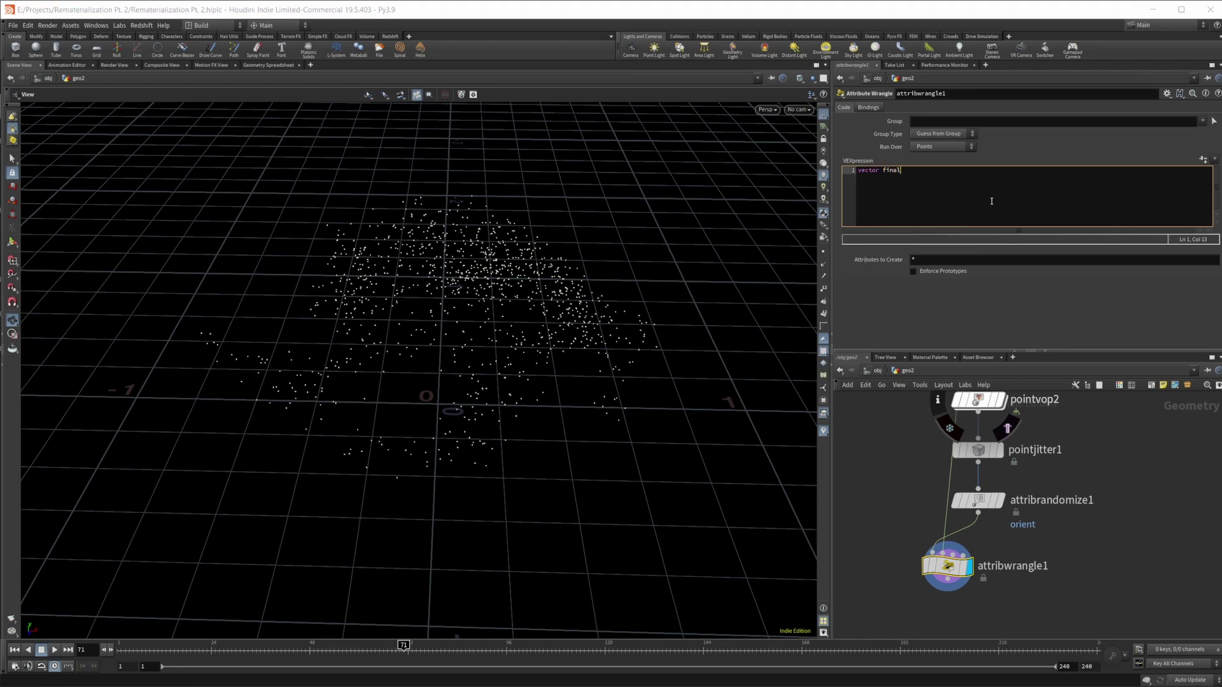
pyautogui.write('Pos = point(')
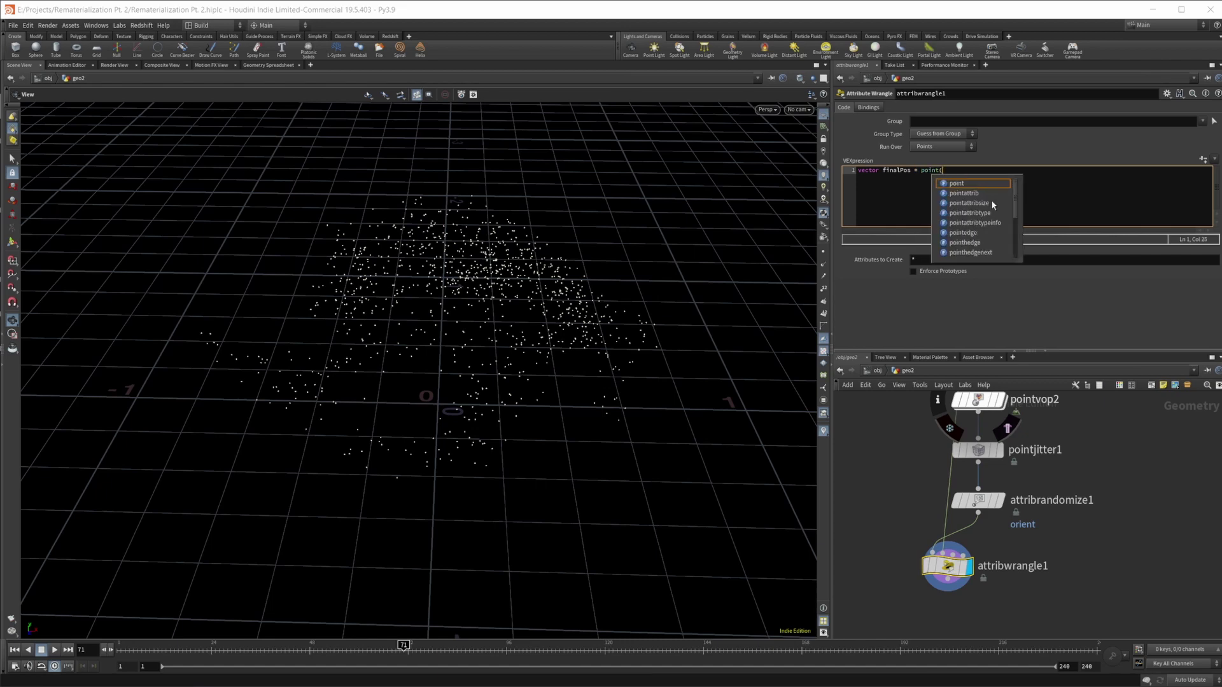
pyautogui.write('1')
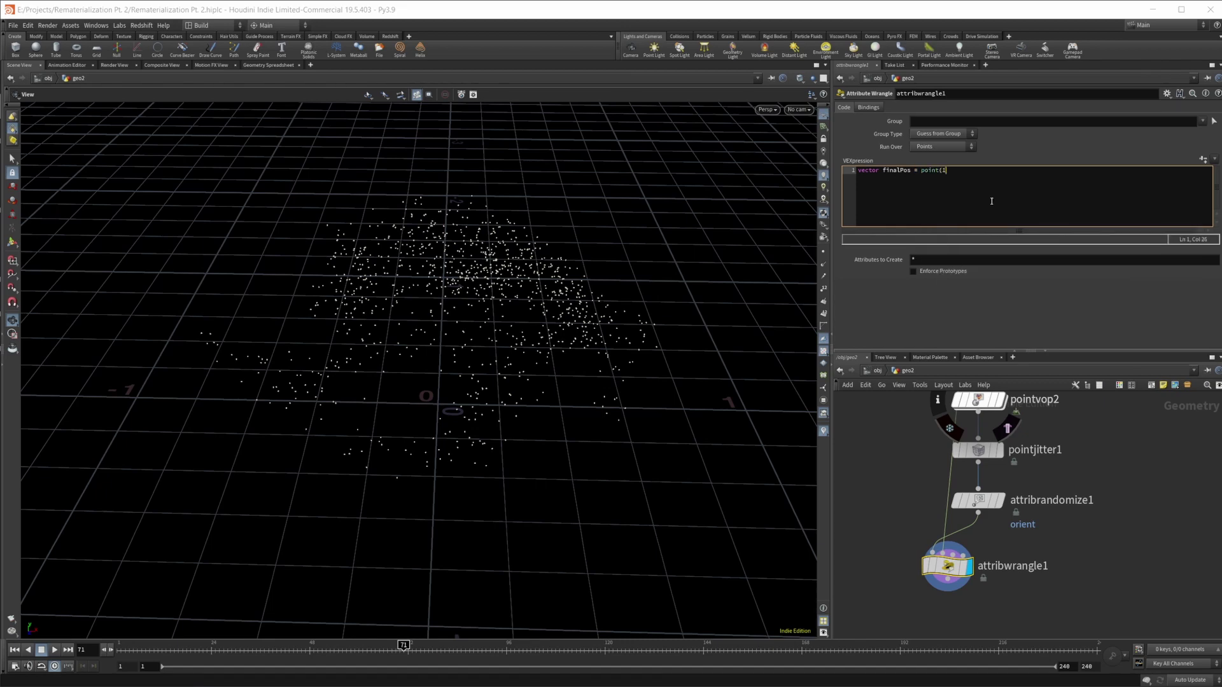
pyautogui.write(",'P',@ptnum);")
pyautogui.press('Return')
pyautogui.write('vector finalOrient = point')
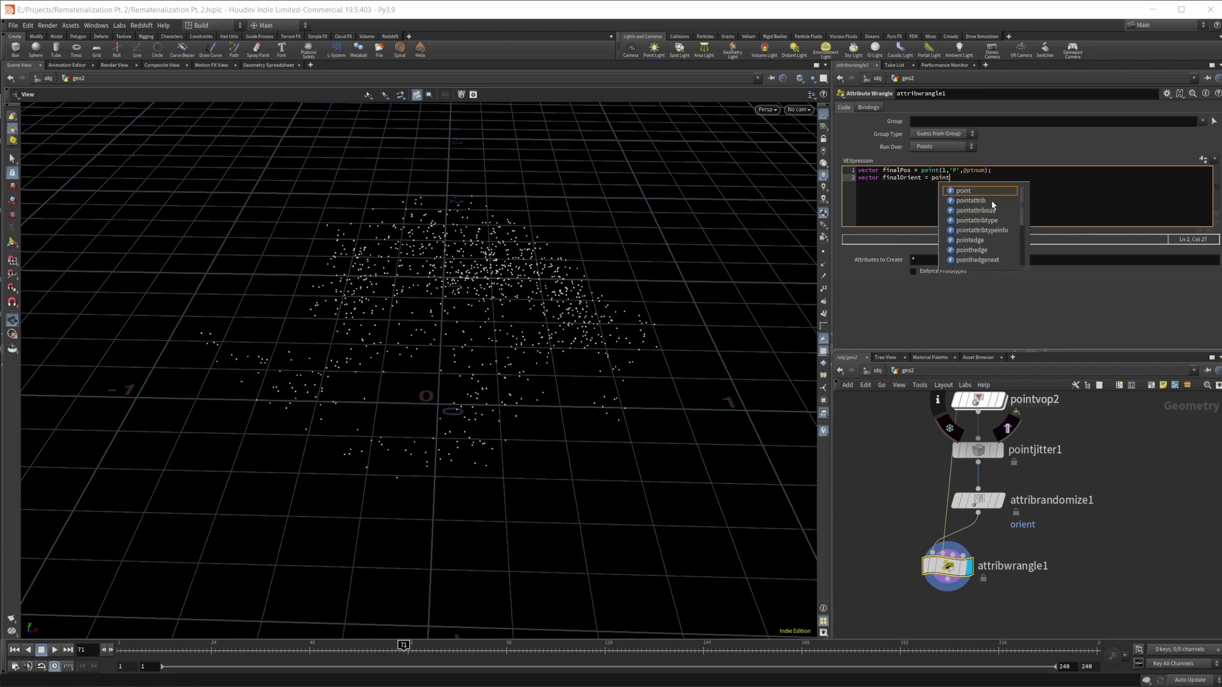
pyautogui.write('(1,')
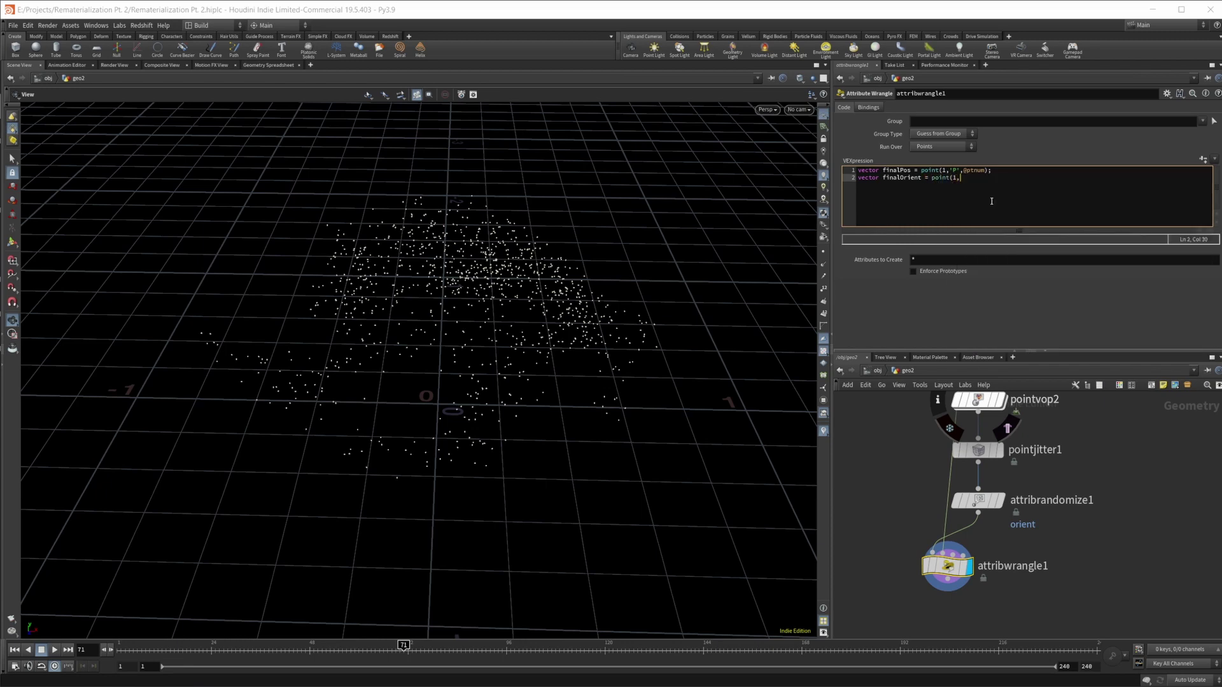
pyautogui.write("'orient',@ptnum);")
pyautogui.press('Return')
pyautogui.press('Return')
pyautogui.write('@P = lerp(')
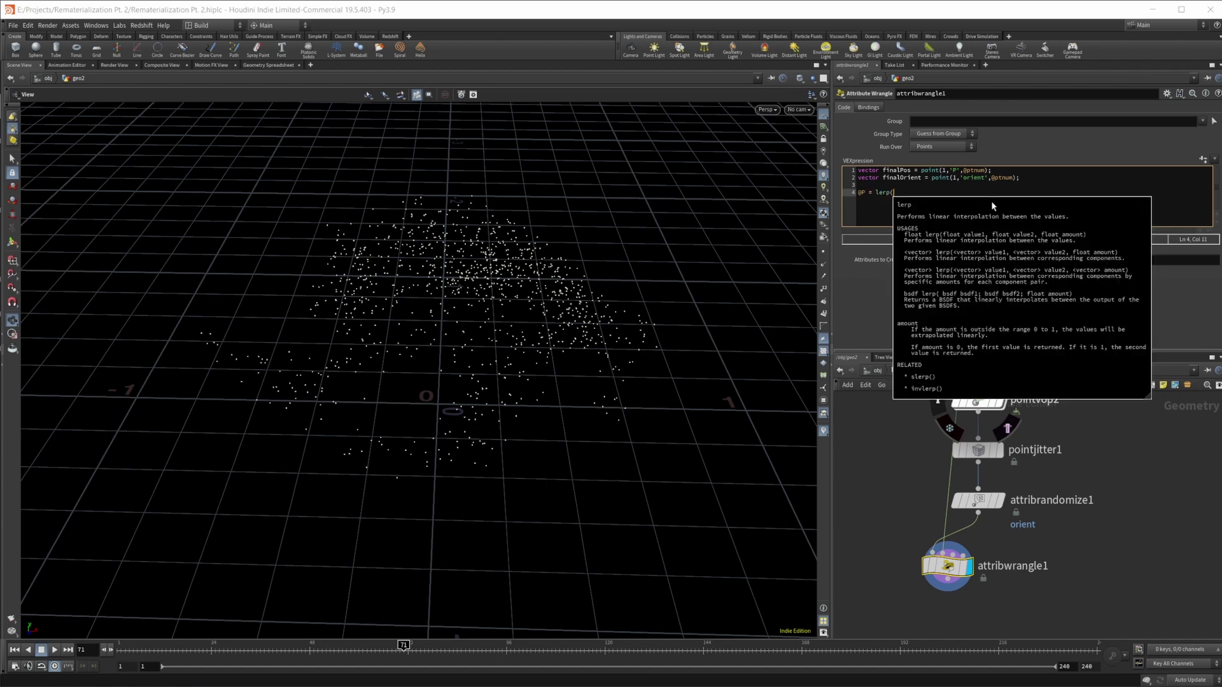
pyautogui.write('@')
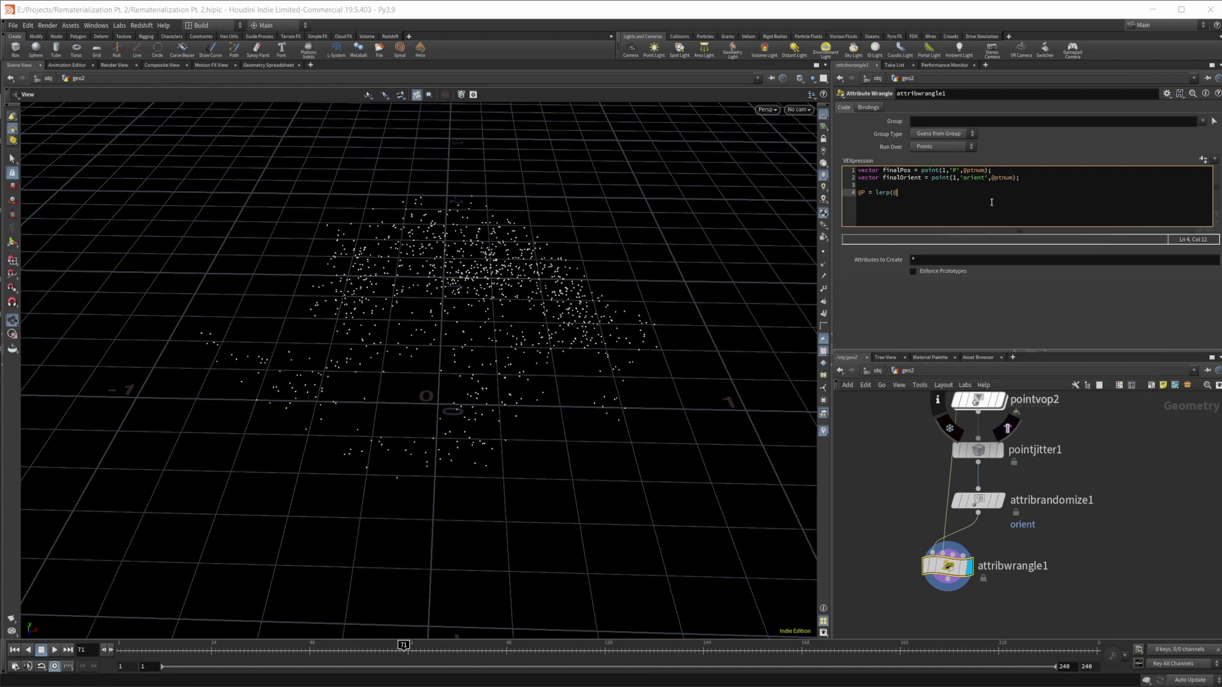
pyautogui.write('P')
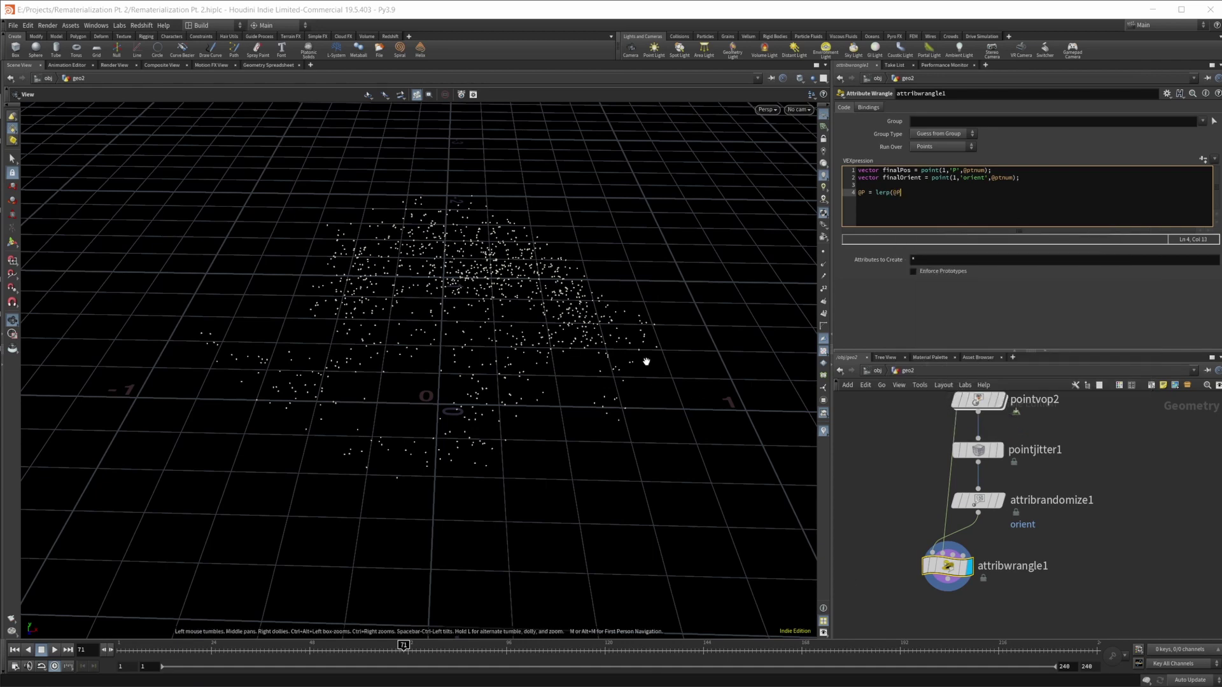
pyautogui.write(', finalPos')
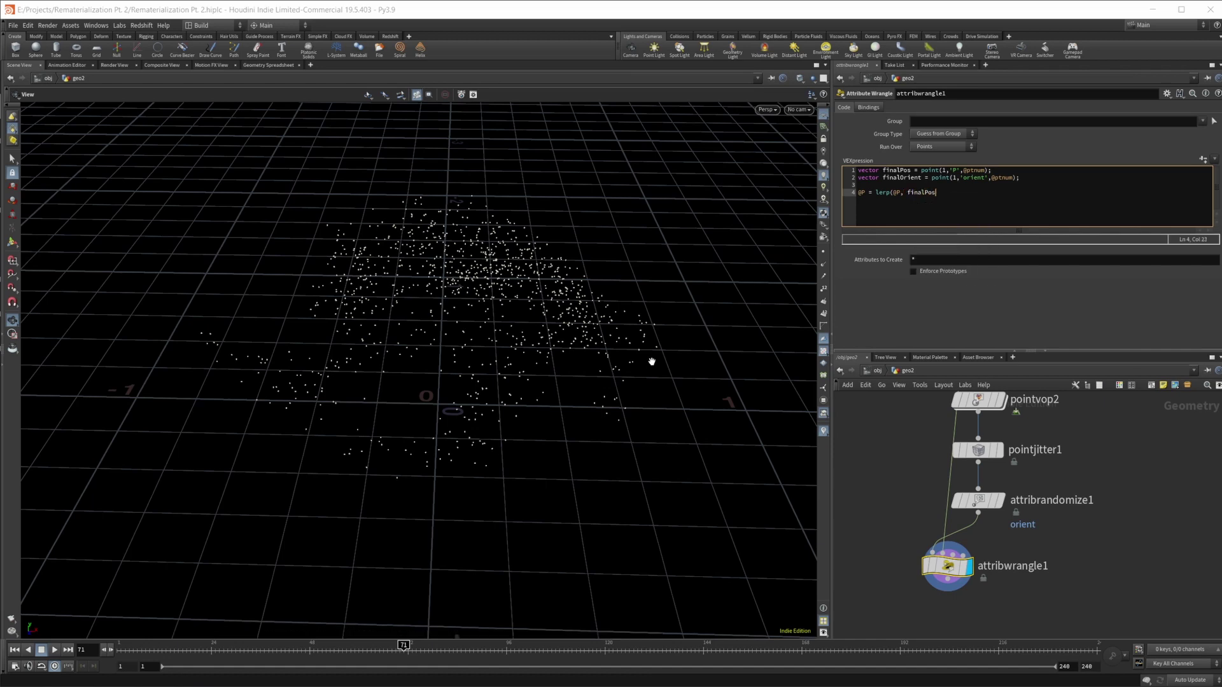
pyautogui.write(',@mask);')
pyautogui.press('Return')
pyautogui.write('@orient = lerp(@orient, finalOrient,')
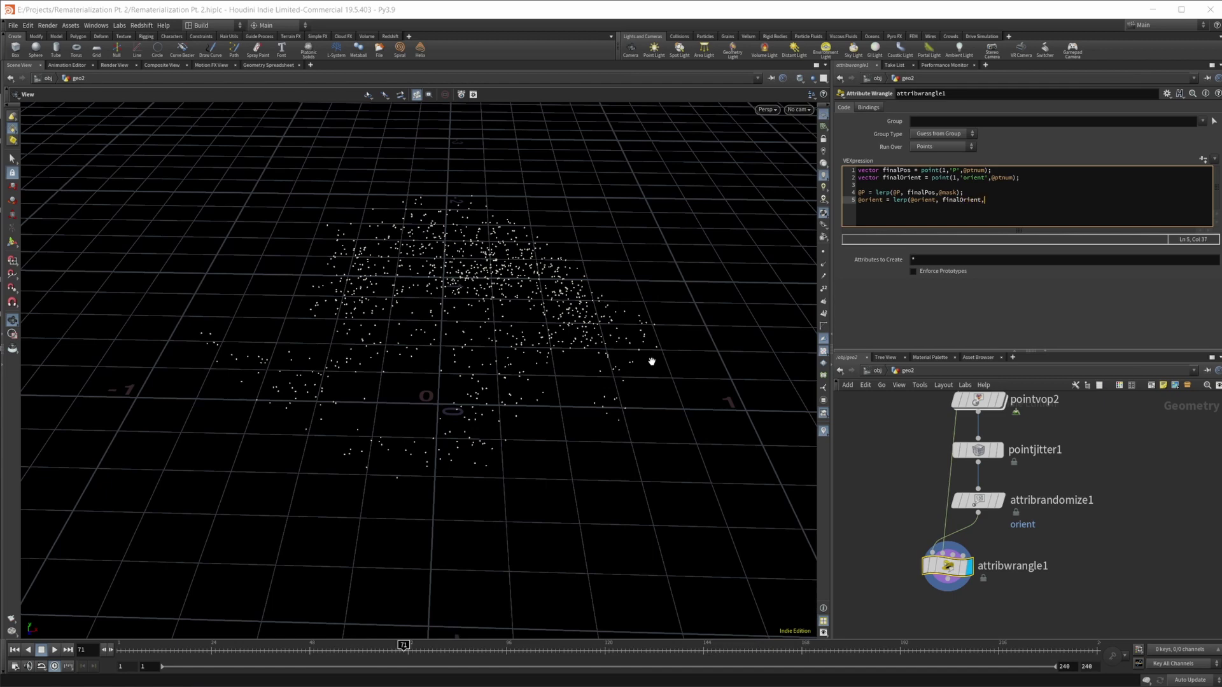
pyautogui.write('@mask);')
pyautogui.press('Return')
pyautogui.write('@psacale = lerp(0,1,@mask);')
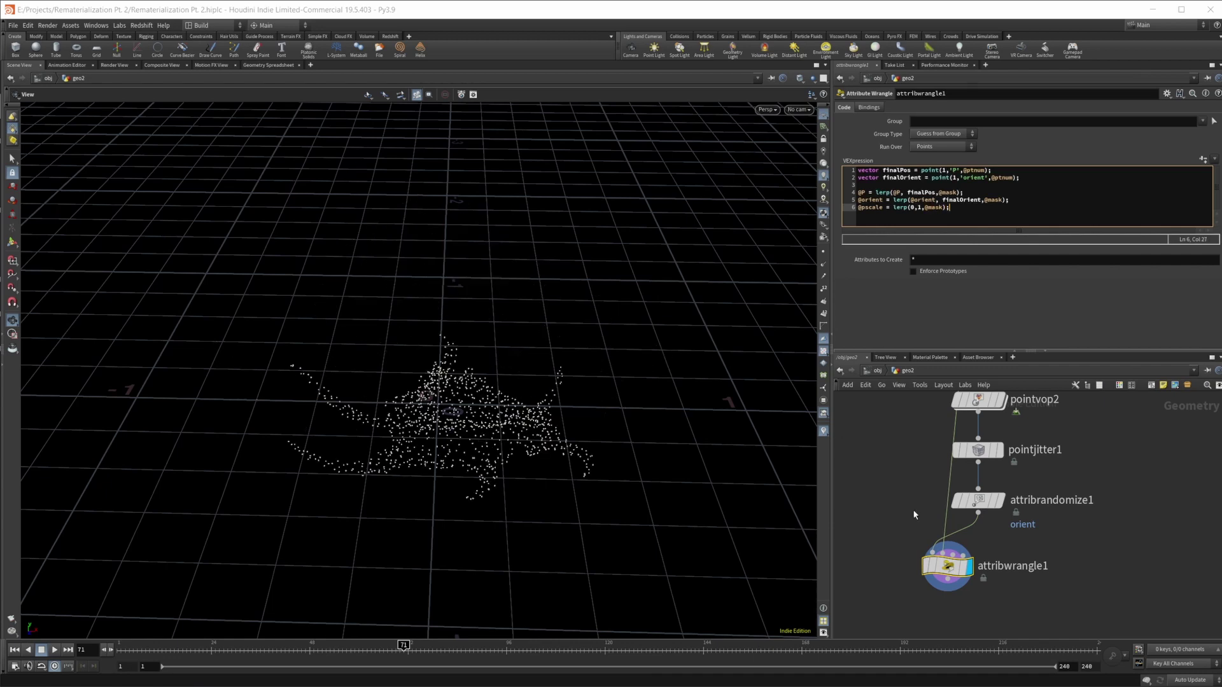
# Step: Add a Transform Pieces node below the Attribute Wrangle
pyautogui.moveTo(901, 529); pyautogui.dragTo(969, 471, button='middle')
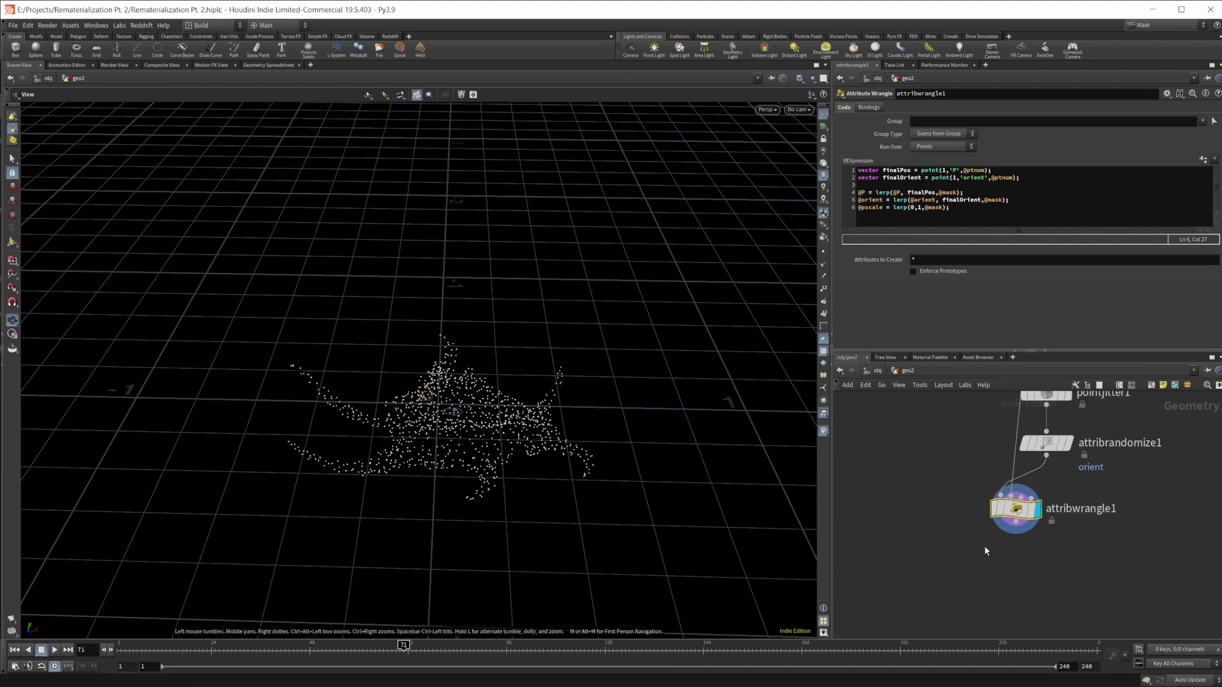
pyautogui.moveTo(949, 539); pyautogui.dragTo(942, 537, button='middle')
pyautogui.press('Tab')
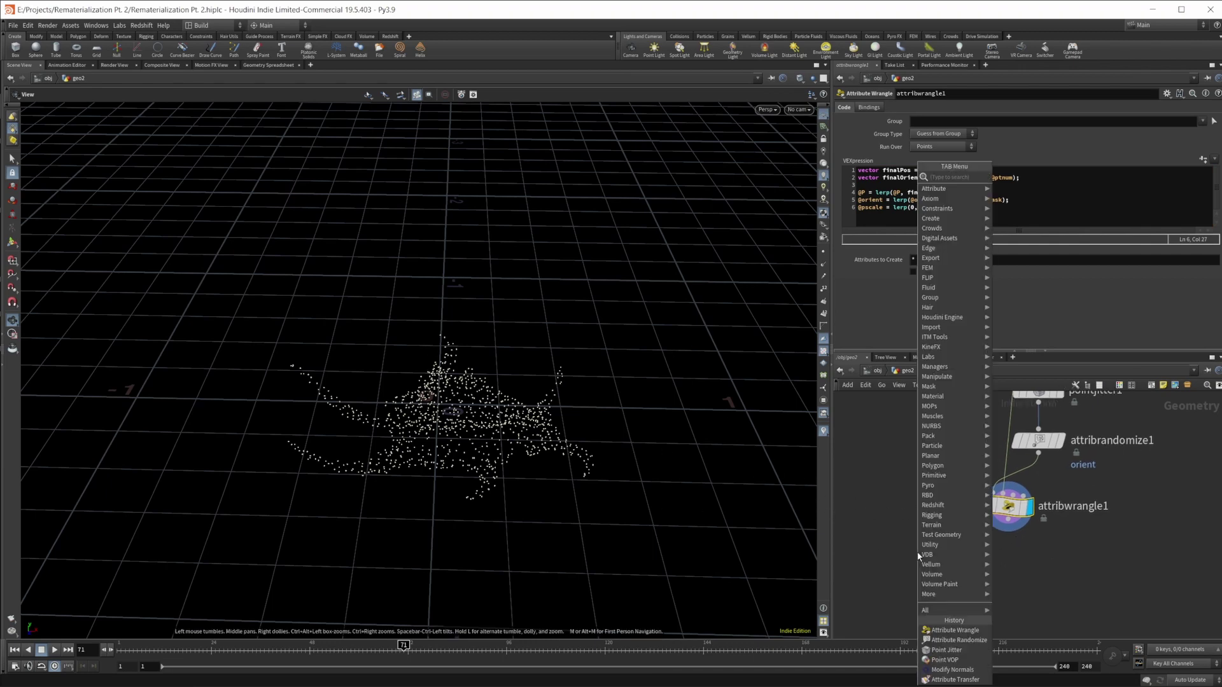
pyautogui.write('trans p')
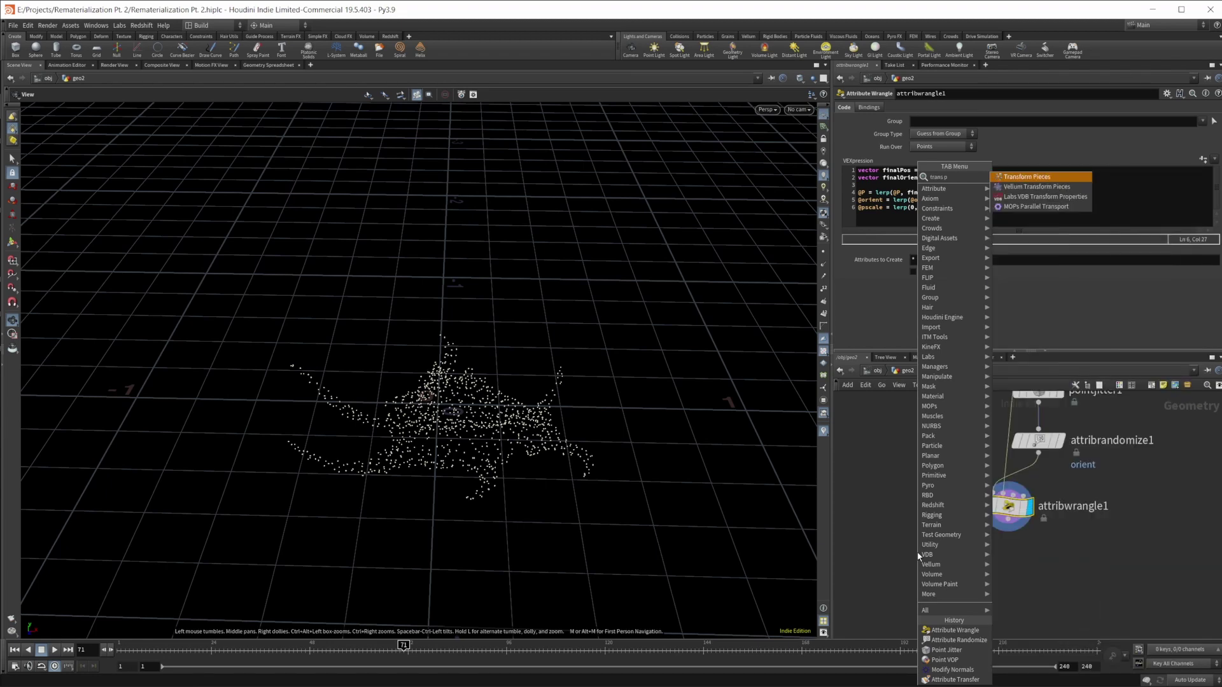
pyautogui.press('Return')
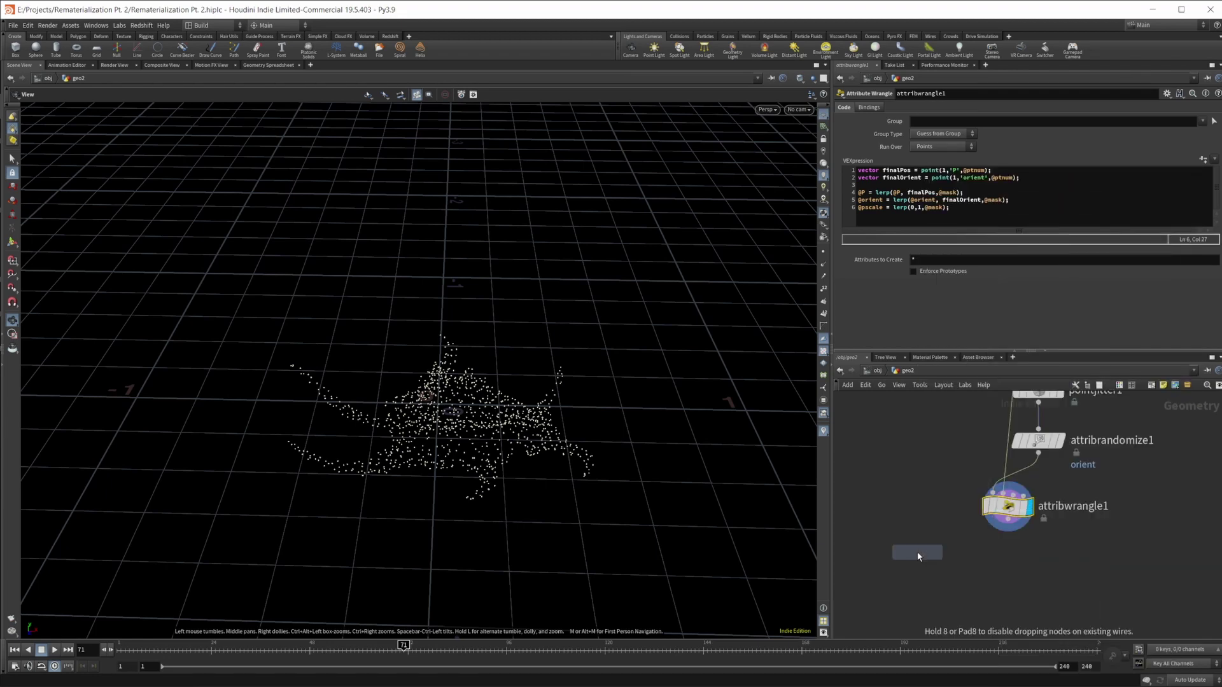
pyautogui.click(917, 555)
# Step: Wire voronoifracture1 and attribwrangle1 into the first two inputs of Transform Pieces and display its result
pyautogui.scroll(-3, 942, 446)
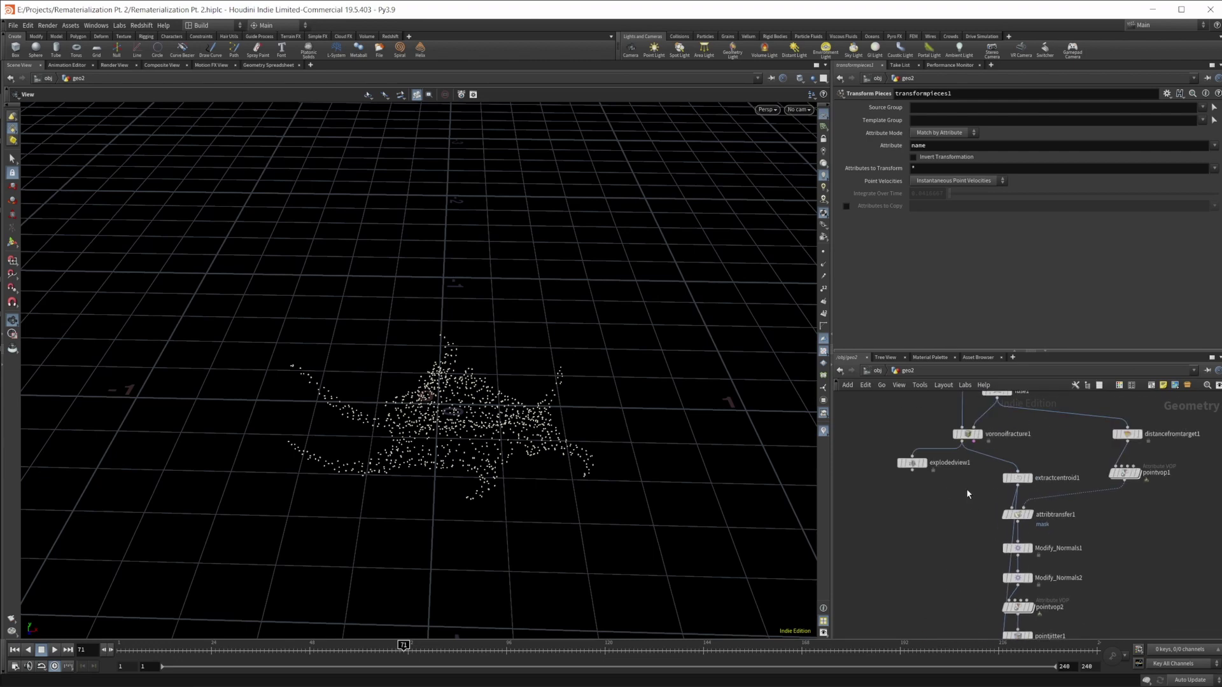
pyautogui.click(962, 441)
pyautogui.scroll(-2, 942, 528)
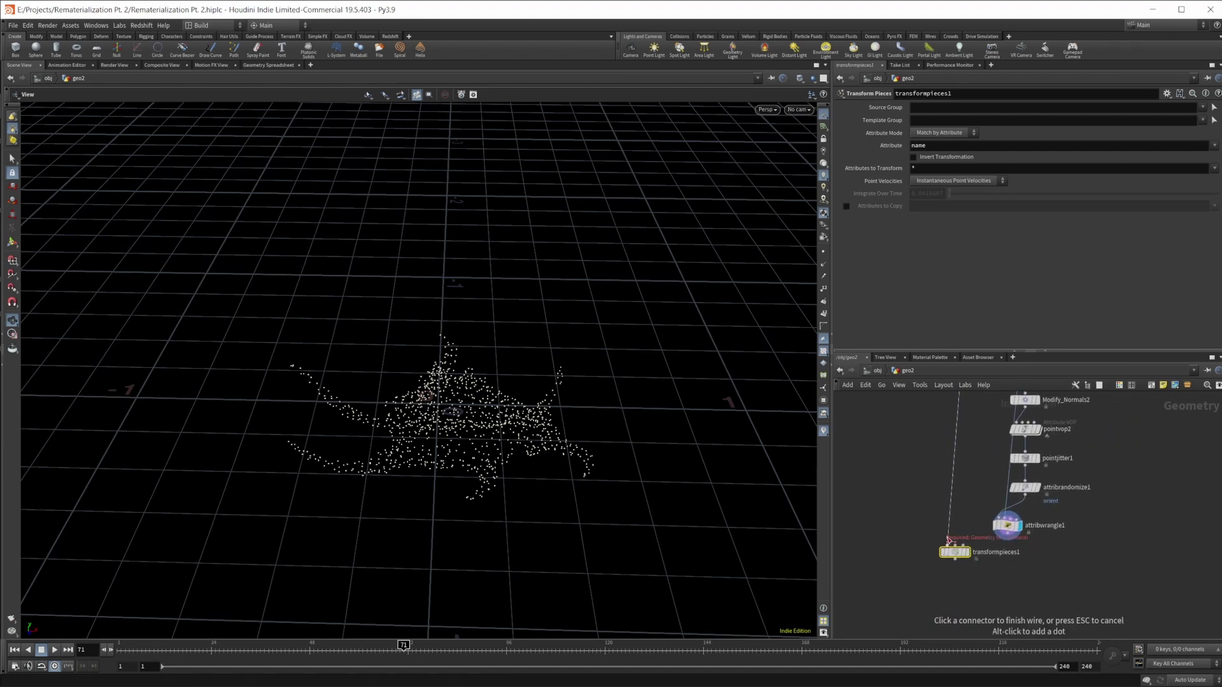
pyautogui.click(948, 541)
pyautogui.moveTo(963, 541); pyautogui.dragTo(962, 555)
pyautogui.click(964, 542)
pyautogui.click(966, 551)
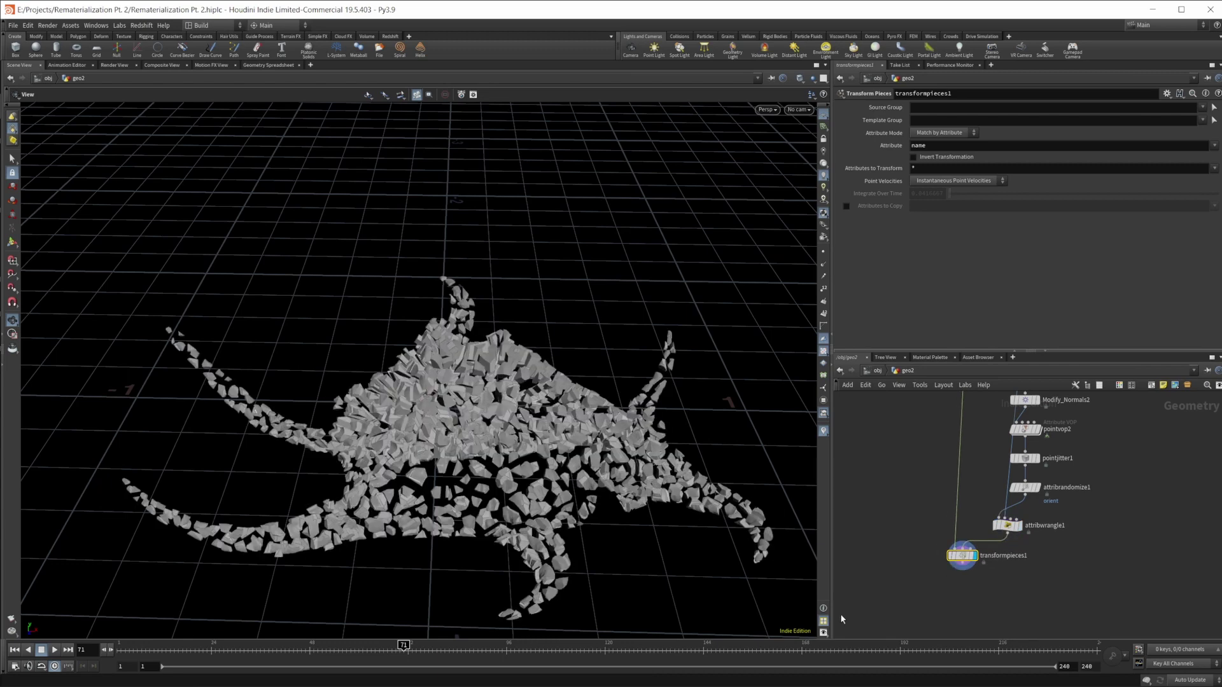
# Step: Wire extractcentroid1 into the third input of Transform Pieces
pyautogui.moveTo(980, 456); pyautogui.dragTo(946, 573, button='middle')
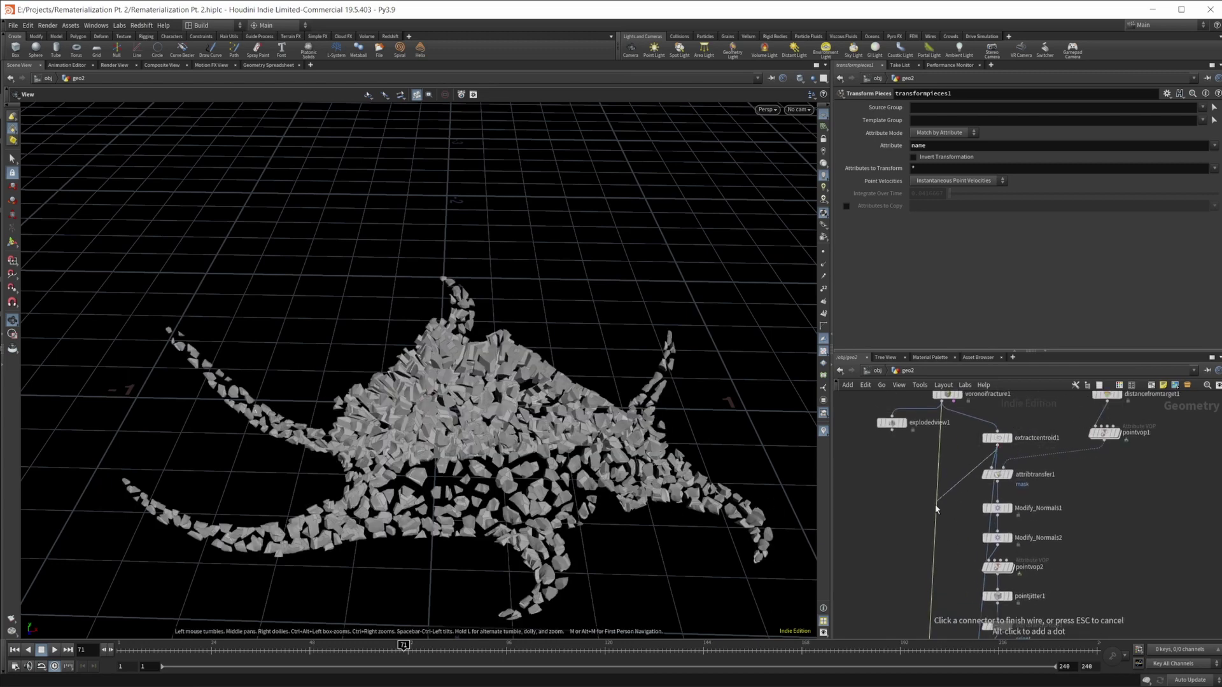
pyautogui.moveTo(937, 508); pyautogui.dragTo(964, 358, button='middle')
pyautogui.click(955, 533)
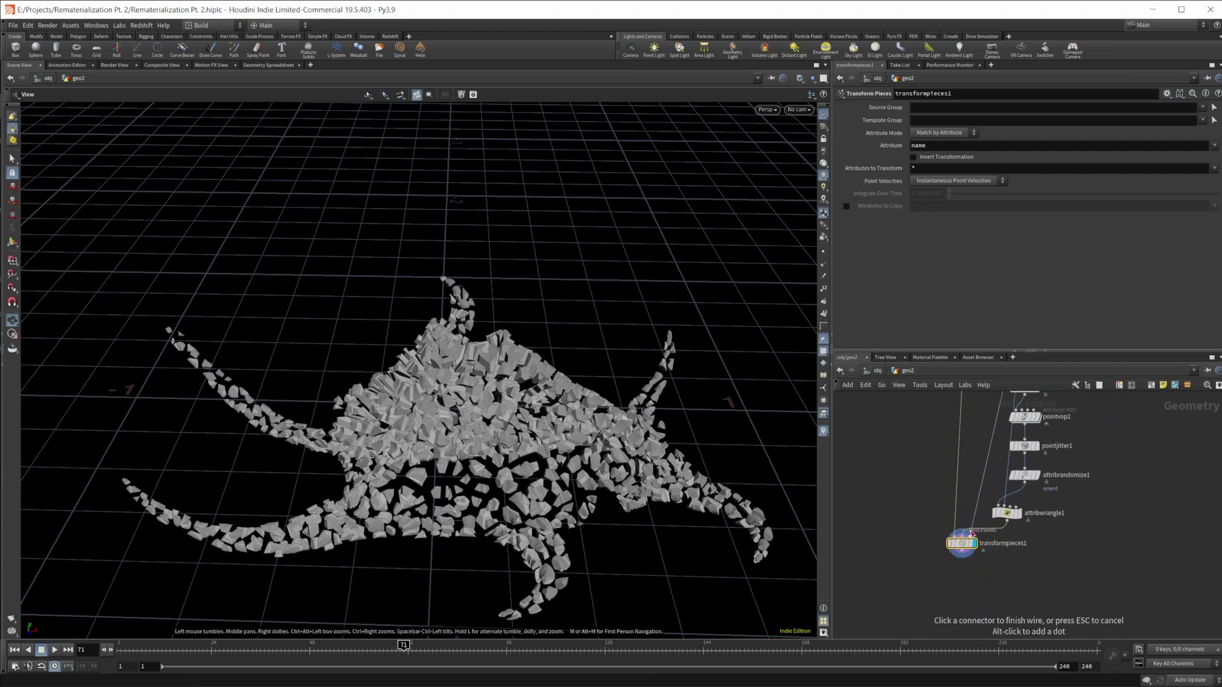
pyautogui.click(969, 533)
pyautogui.moveTo(971, 509); pyautogui.dragTo(998, 536, button='middle')
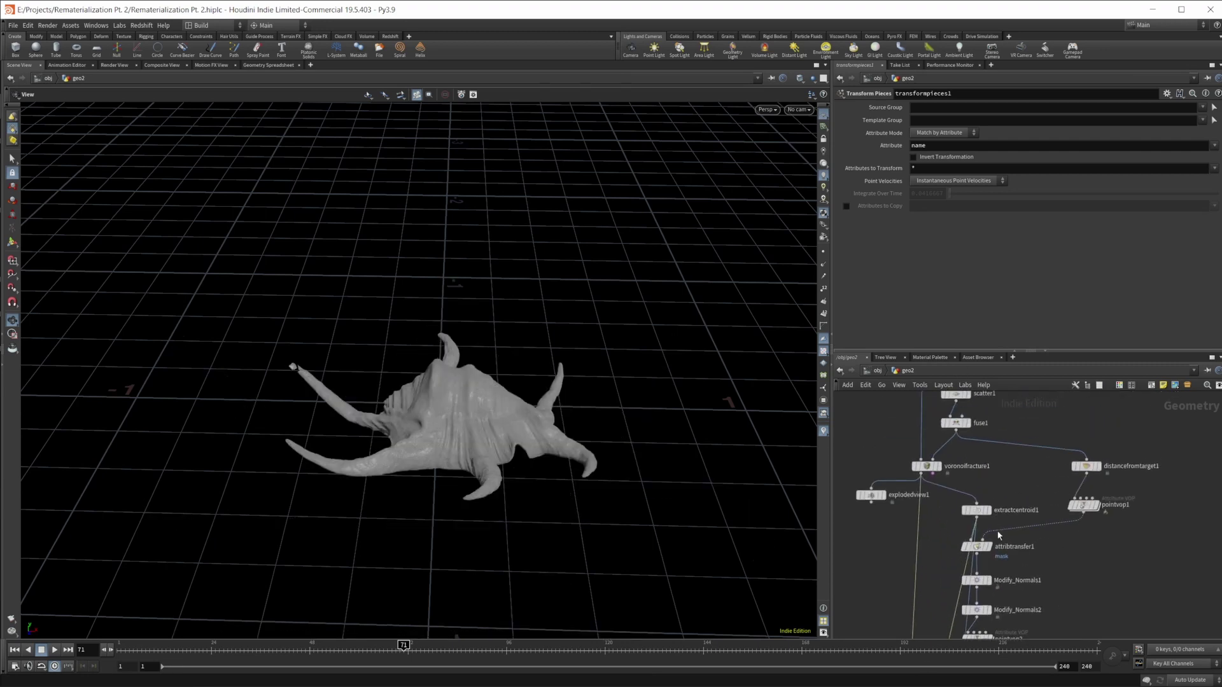
# Step: Inspect the reassembled shell up close and select the distancefromtarget1 node to show its parameters
pyautogui.moveTo(450, 463); pyautogui.dragTo(567, 461)
pyautogui.moveTo(1059, 637); pyautogui.dragTo(1052, 499, button='middle')
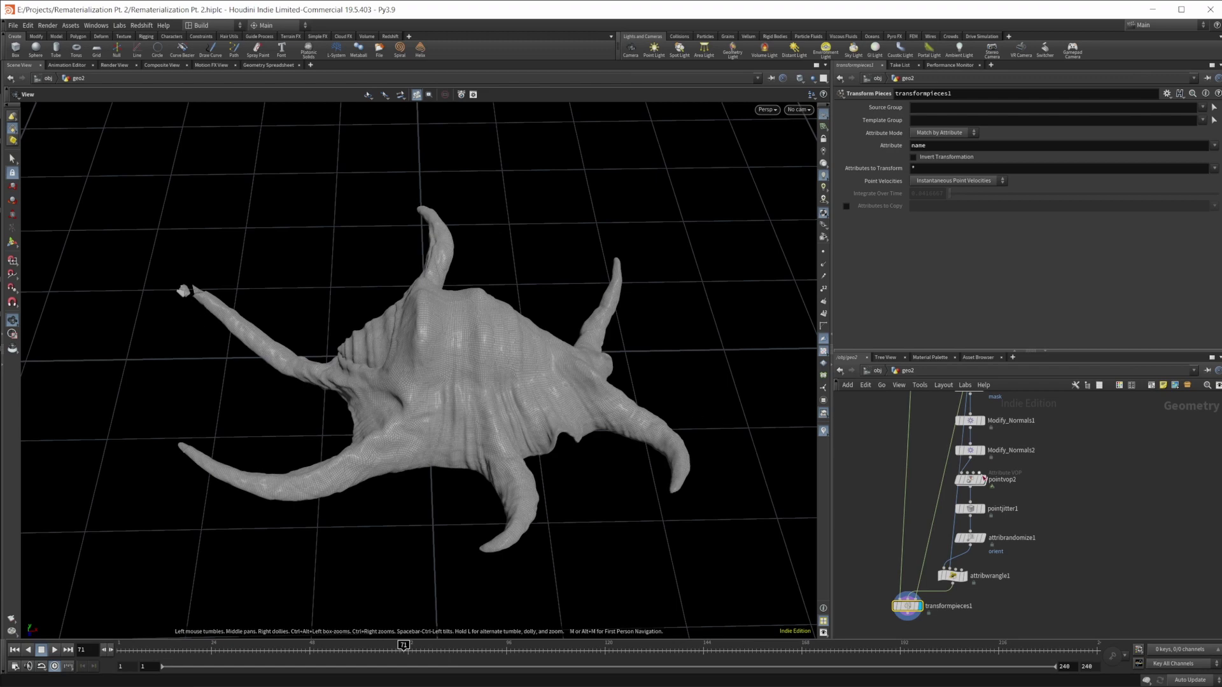
pyautogui.moveTo(1044, 457); pyautogui.dragTo(1029, 616, button='middle')
pyautogui.click(1065, 466)
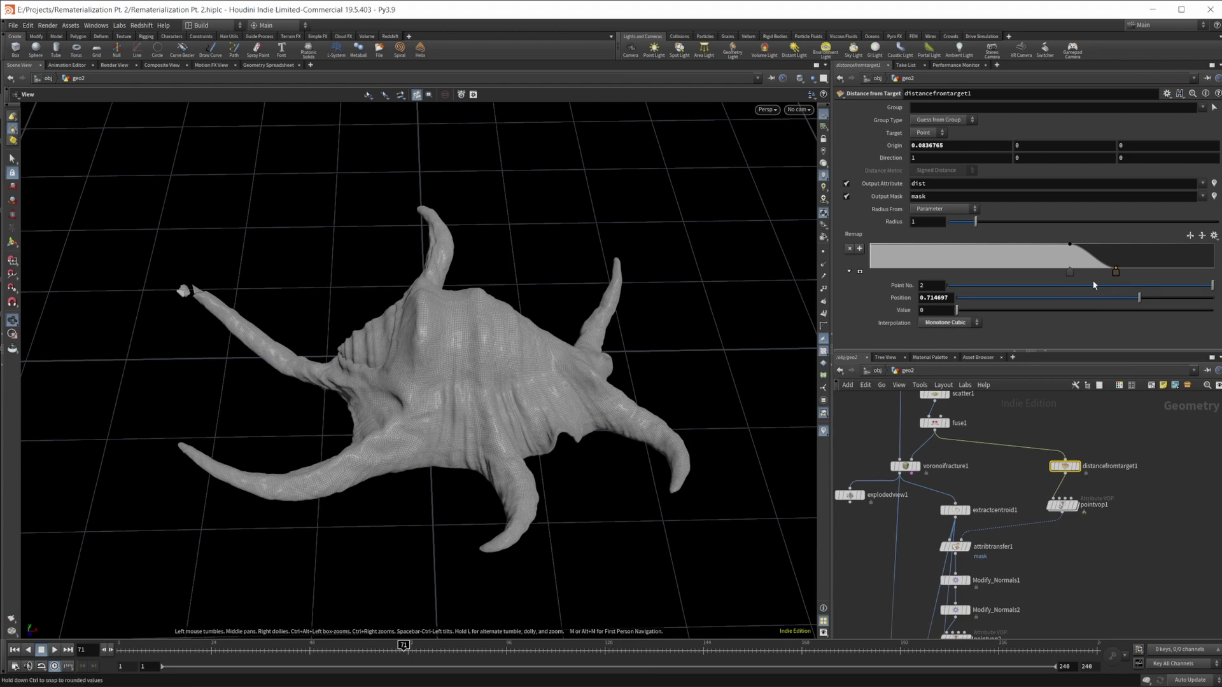
pyautogui.click(1071, 273)
pyautogui.moveTo(1074, 272); pyautogui.dragTo(964, 276)
pyautogui.hotkey('ctrl', 'z')
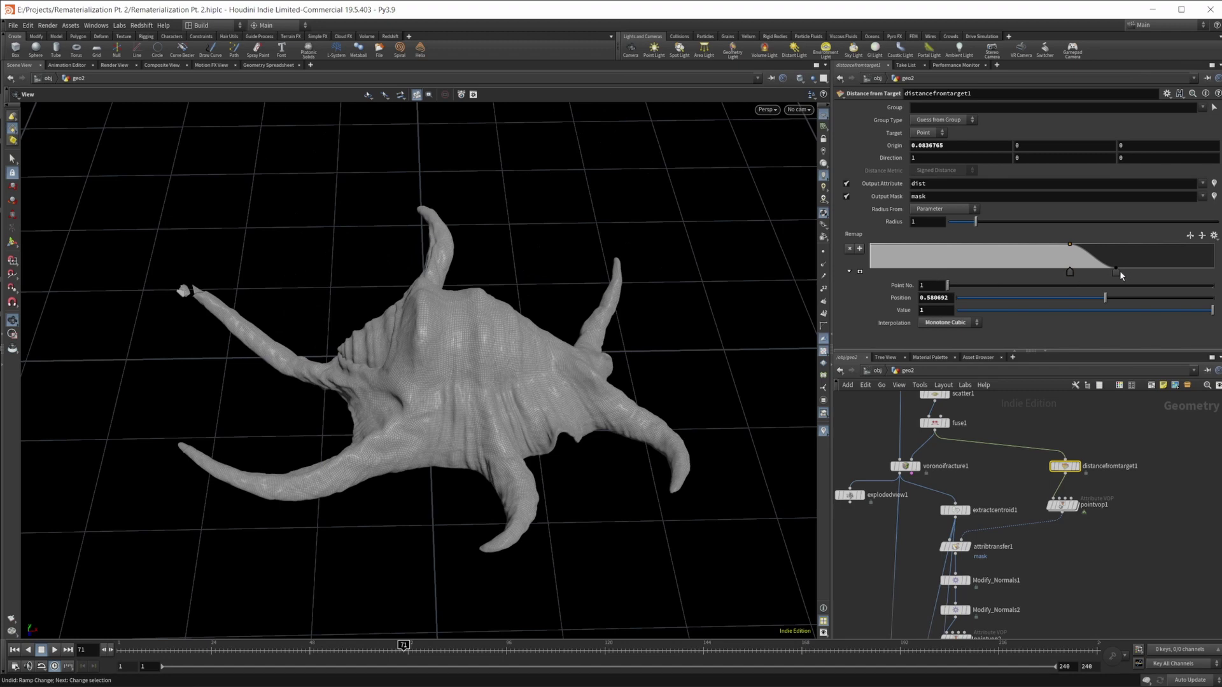
# Step: Shift both falloff points of the Distance from Target remap ramp outward, placing point 1 at position about 0.644
pyautogui.click(1116, 272)
pyautogui.click(1070, 273)
pyautogui.moveTo(1070, 278)
pyautogui.mouseDown()
pyautogui.moveTo(901, 278)
pyautogui.moveTo(1091, 271)
pyautogui.mouseUp()
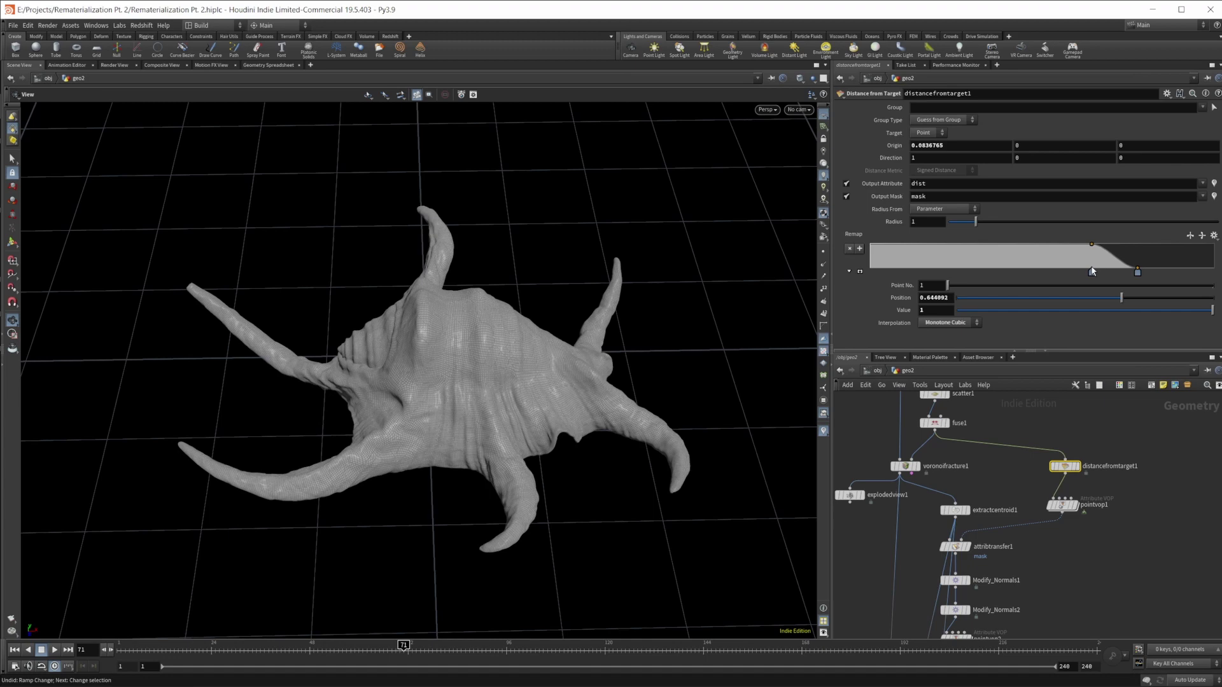
pyautogui.moveTo(450, 467); pyautogui.dragTo(520, 376)
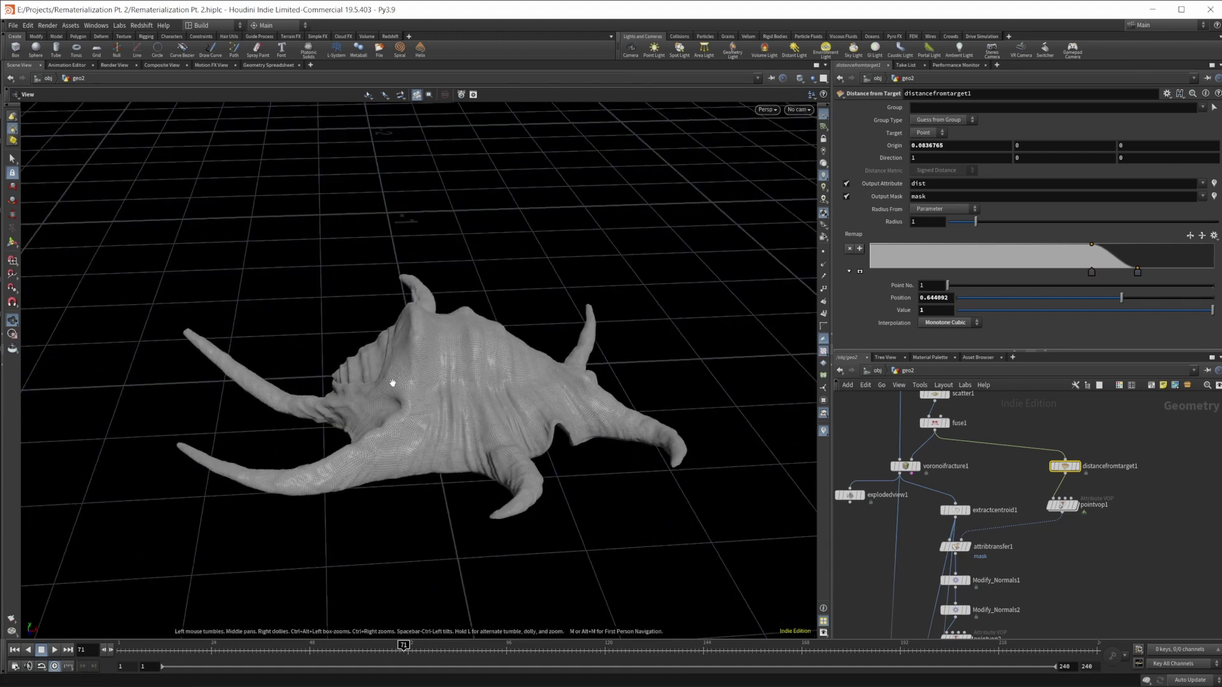
# Step: Move the Distance from Target origin along X away from the shell to about 1.254
pyautogui.moveTo(1073, 441); pyautogui.dragTo(1064, 447, button='middle')
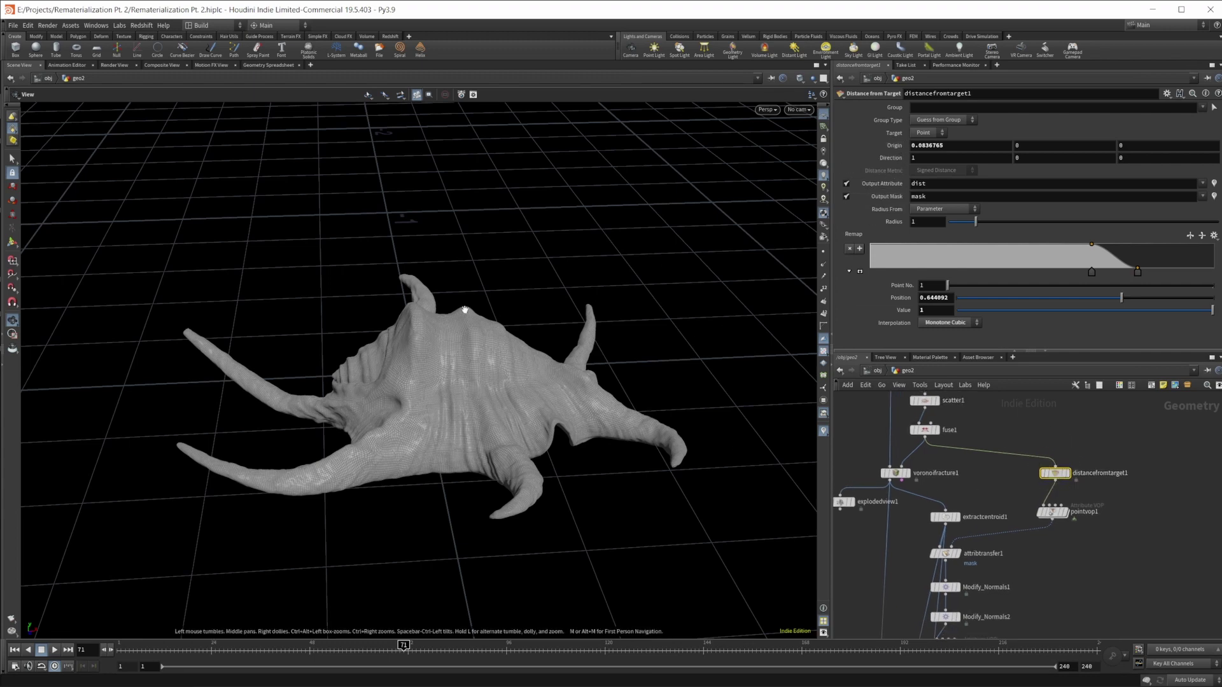
pyautogui.press('Return')
pyautogui.keyDown('alt'); pyautogui.moveTo(404, 418); pyautogui.dragTo(1145, 396); pyautogui.keyUp('alt')
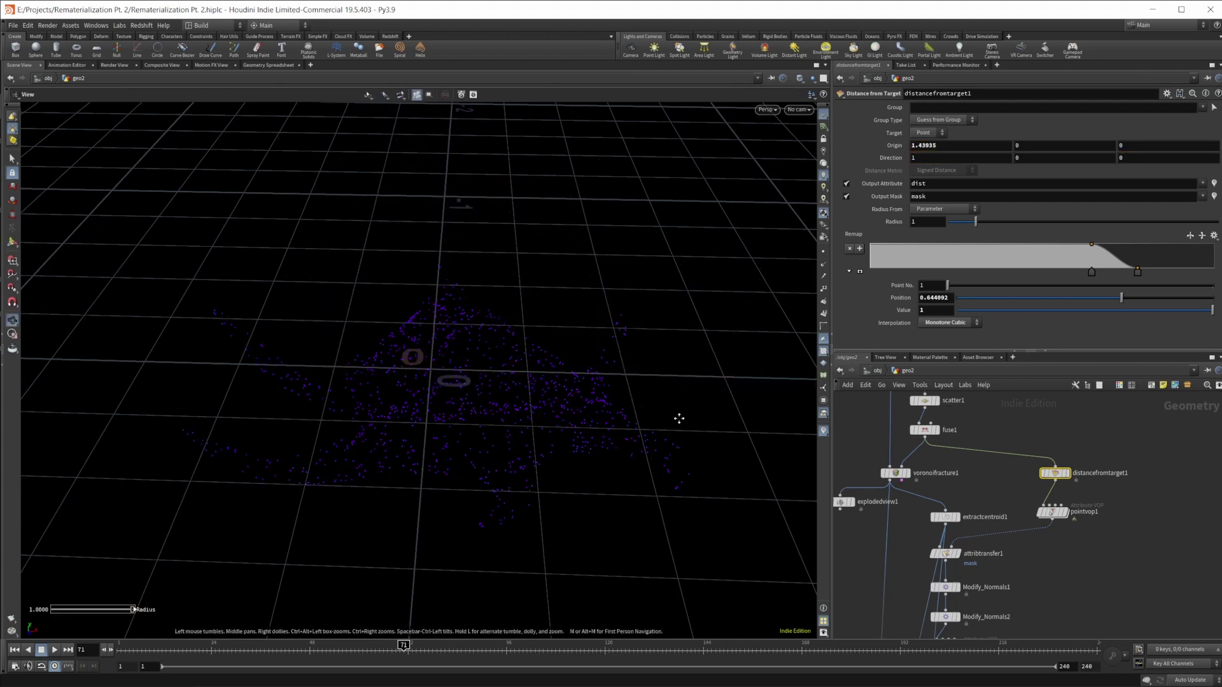
pyautogui.keyDown('alt'); pyautogui.moveTo(677, 417); pyautogui.dragTo(558, 396); pyautogui.keyUp('alt')
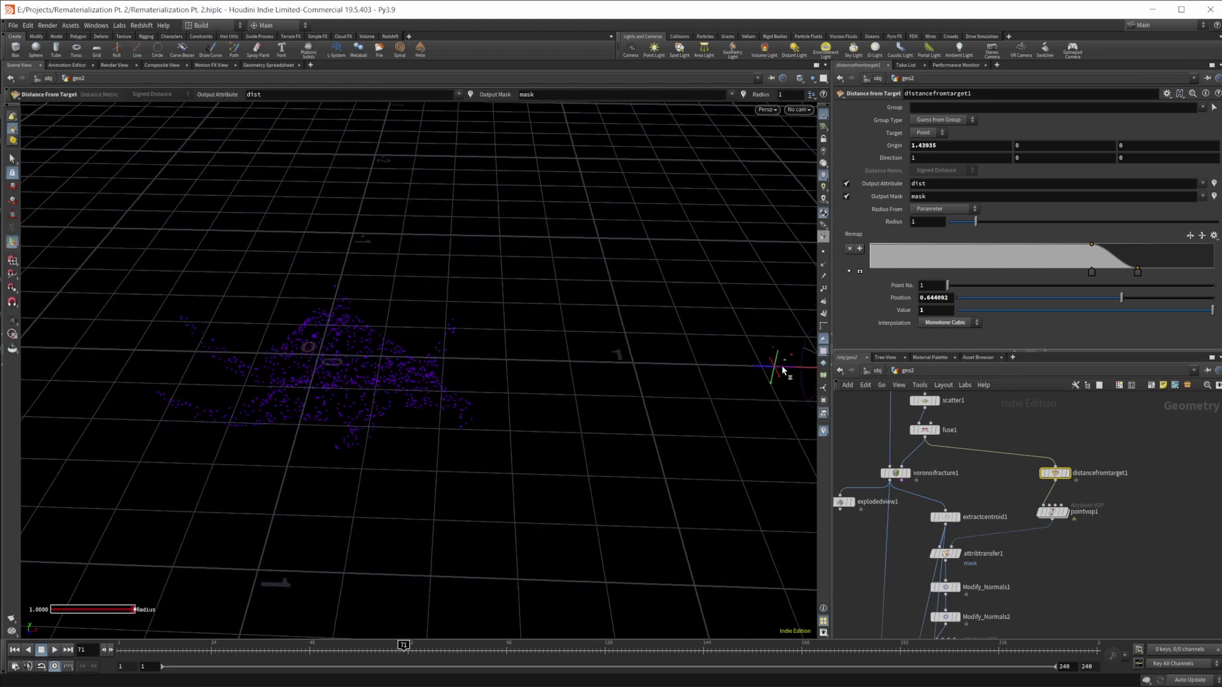
pyautogui.moveTo(781, 365); pyautogui.dragTo(726, 369)
pyautogui.keyDown('alt'); pyautogui.click(894, 145); pyautogui.keyUp('alt')
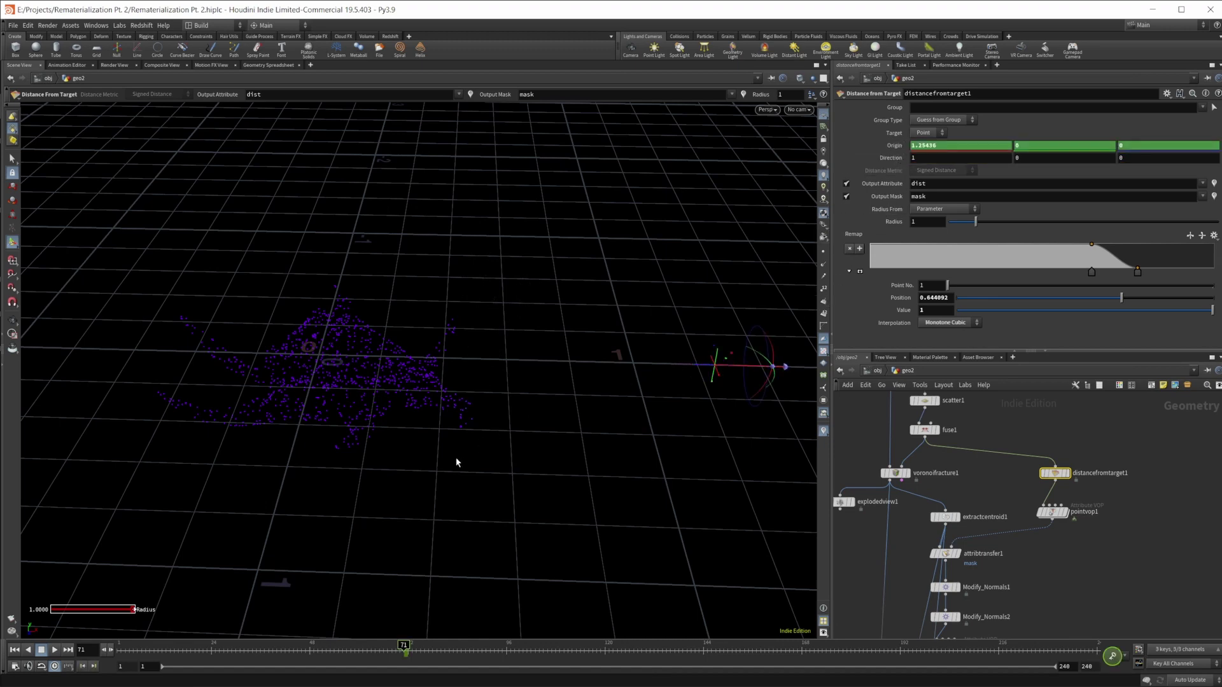
pyautogui.hotkey('ctrl', 'z')
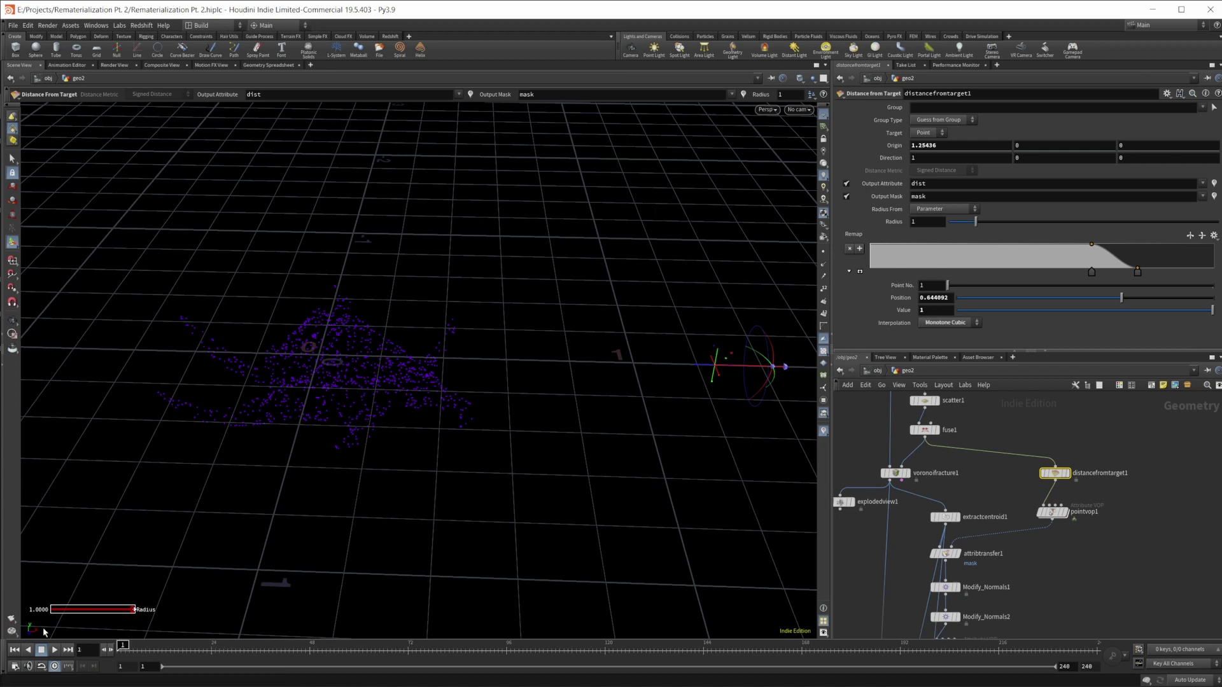
# Step: Animate the Distance from Target origin with keyframes, from X about 1.254 at frame 1 to X about -1.36 at frame 240
pyautogui.keyDown('alt'); pyautogui.click(889, 150); pyautogui.keyUp('alt')
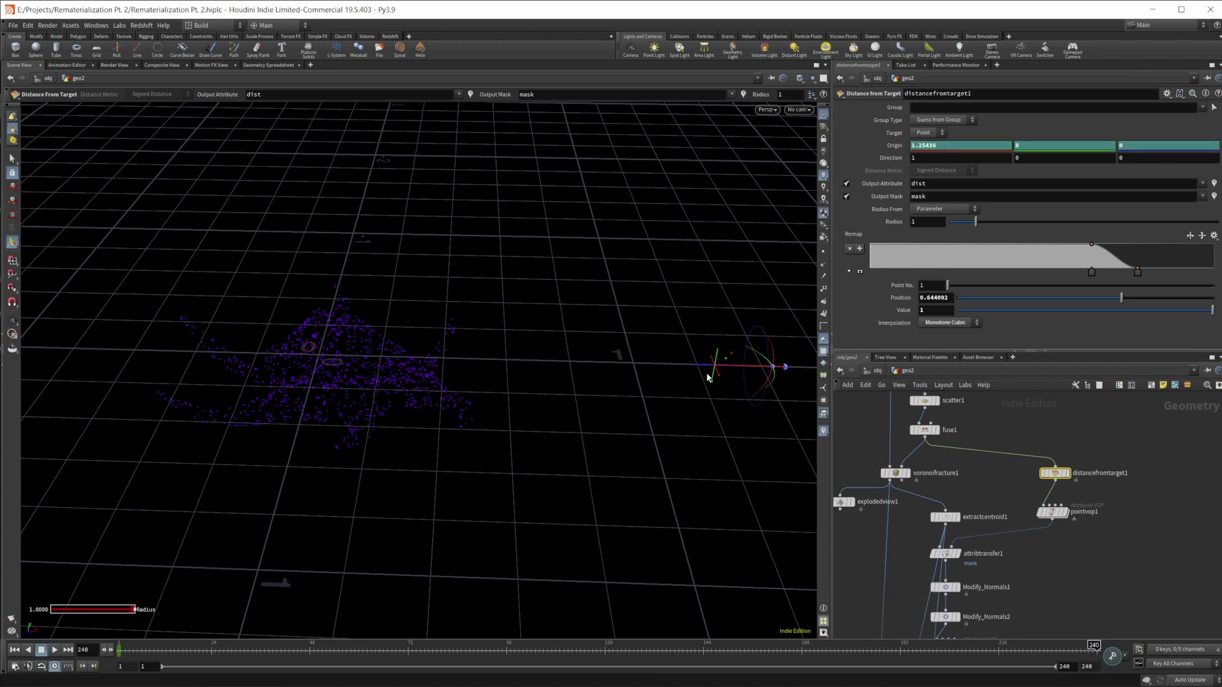
pyautogui.moveTo(708, 367); pyautogui.dragTo(31, 400)
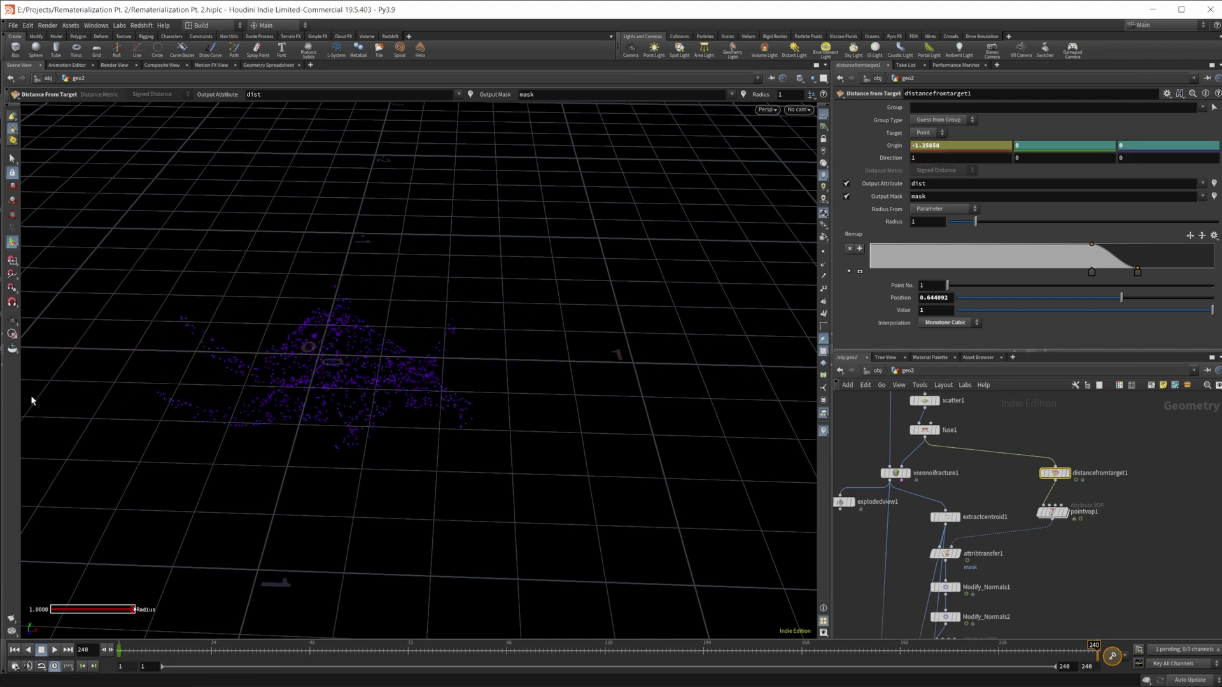
pyautogui.keyDown('alt'); pyautogui.moveTo(272, 373); pyautogui.dragTo(410, 380); pyautogui.keyUp('alt')
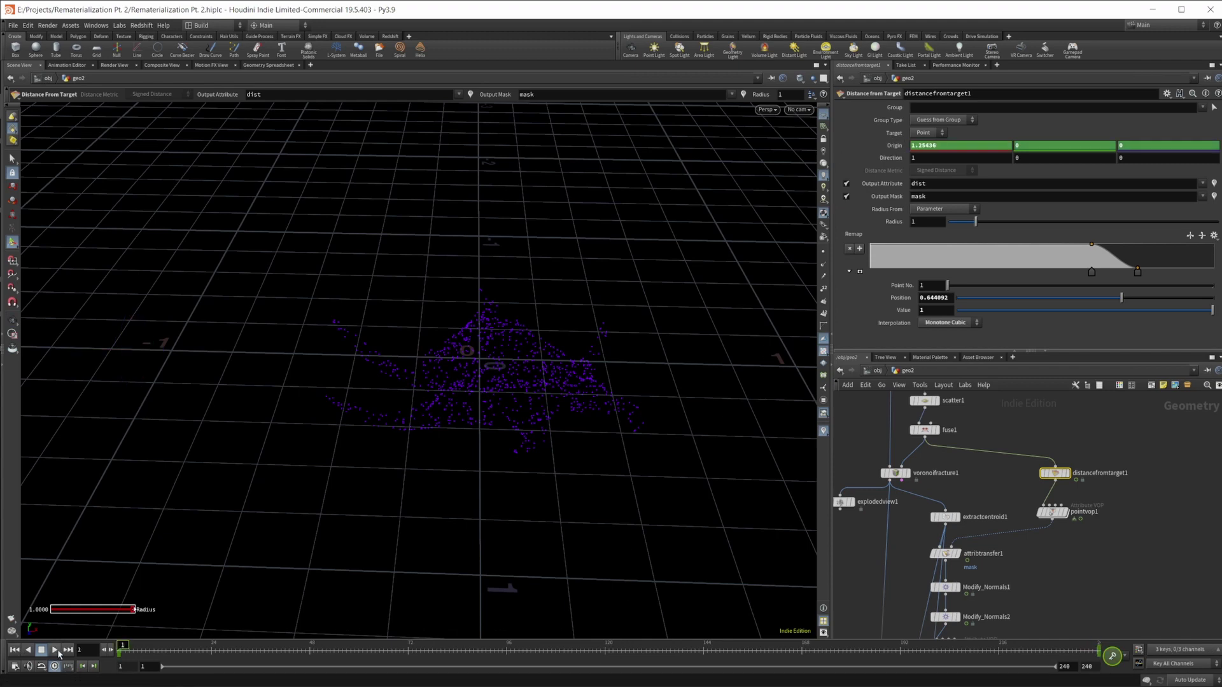
# Step: Play back the rematerialization animation on the shell and review the node chain from extractcentroid1 down to transformpieces1
pyautogui.press('Escape')
pyautogui.moveTo(423, 477); pyautogui.dragTo(407, 440)
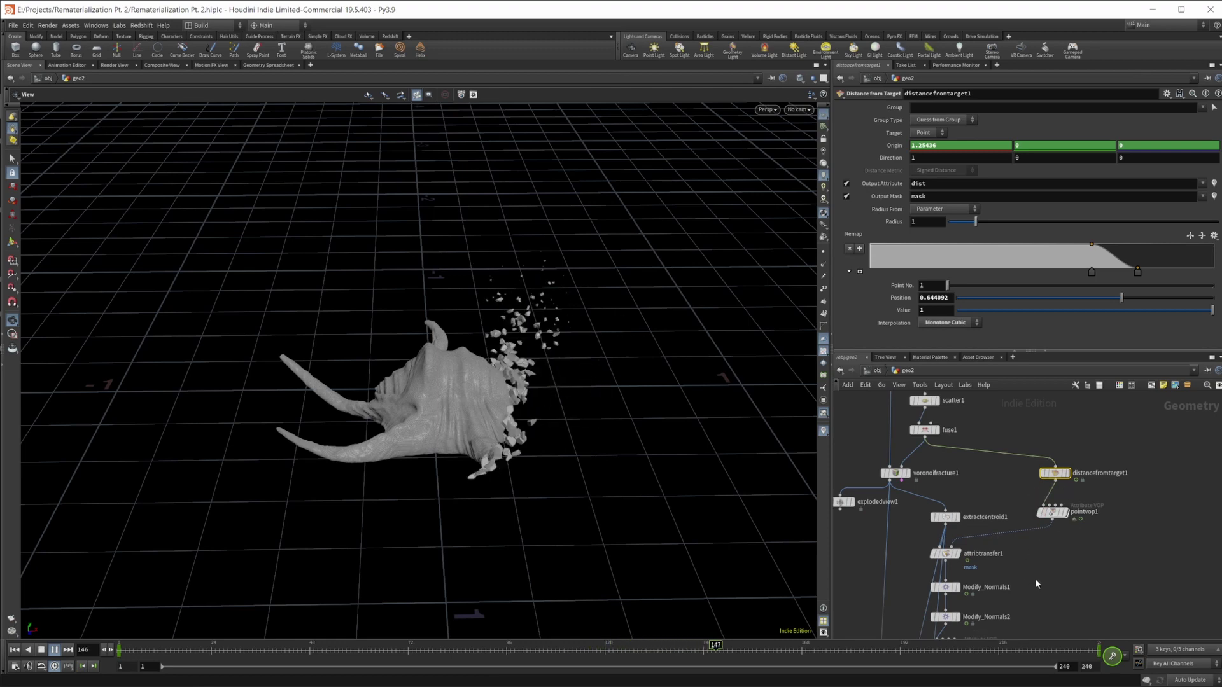
pyautogui.scroll(-3, 1035, 579)
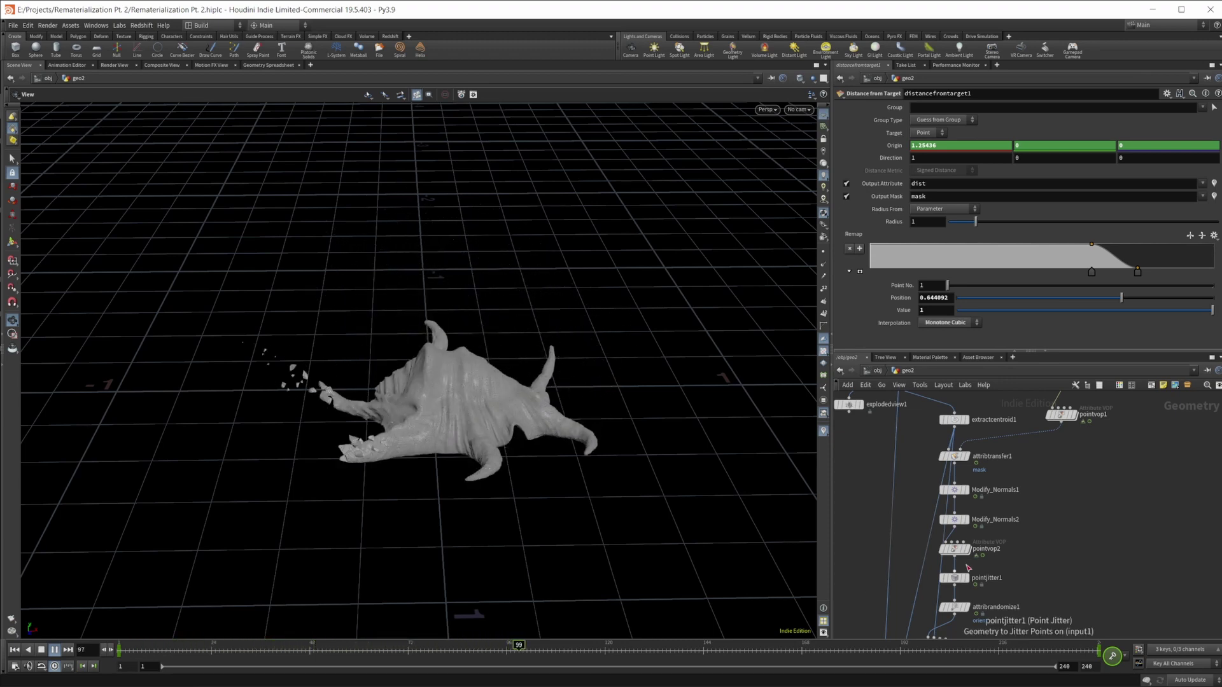
pyautogui.moveTo(968, 568); pyautogui.dragTo(976, 504, button='middle')
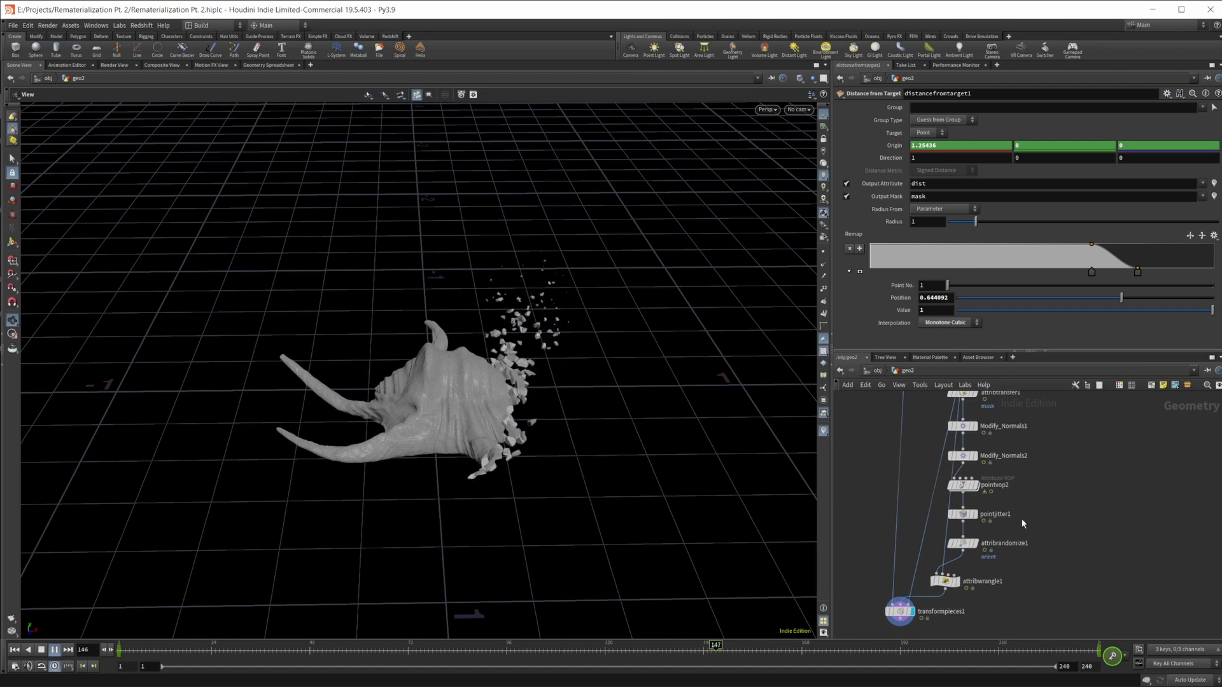